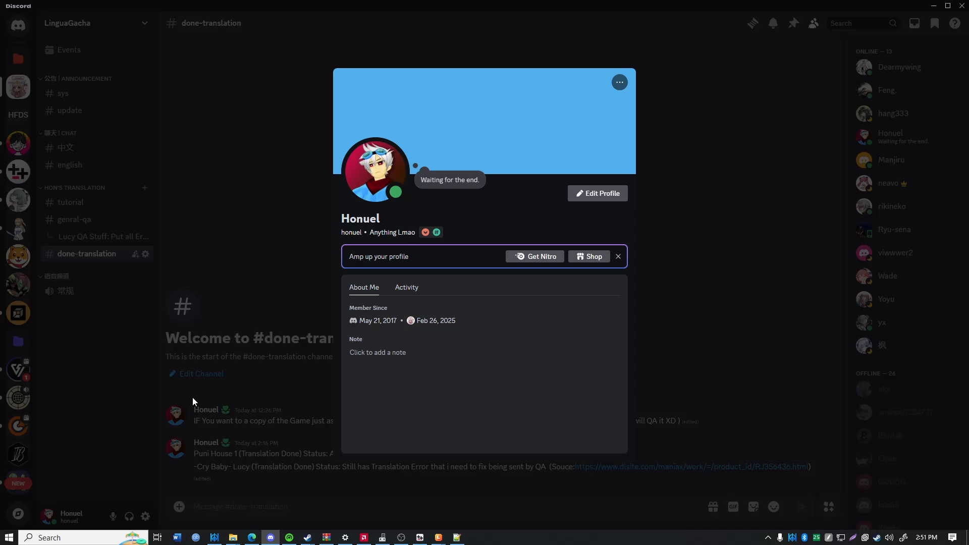
- Switch to the browser and read through LinguaGacha's English README, including its overview, workflow and supported formats
key(alt+Tab)
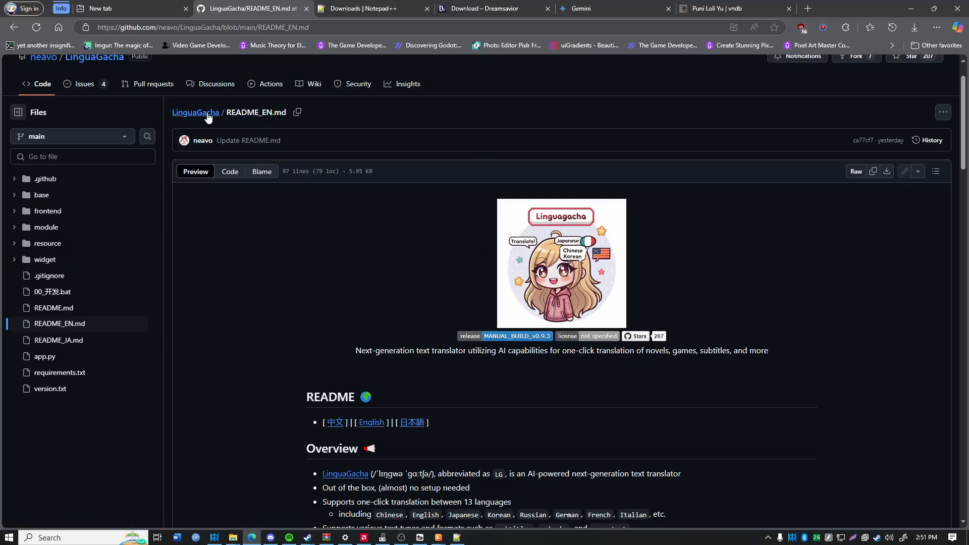
scroll(292, 211, up, 1)
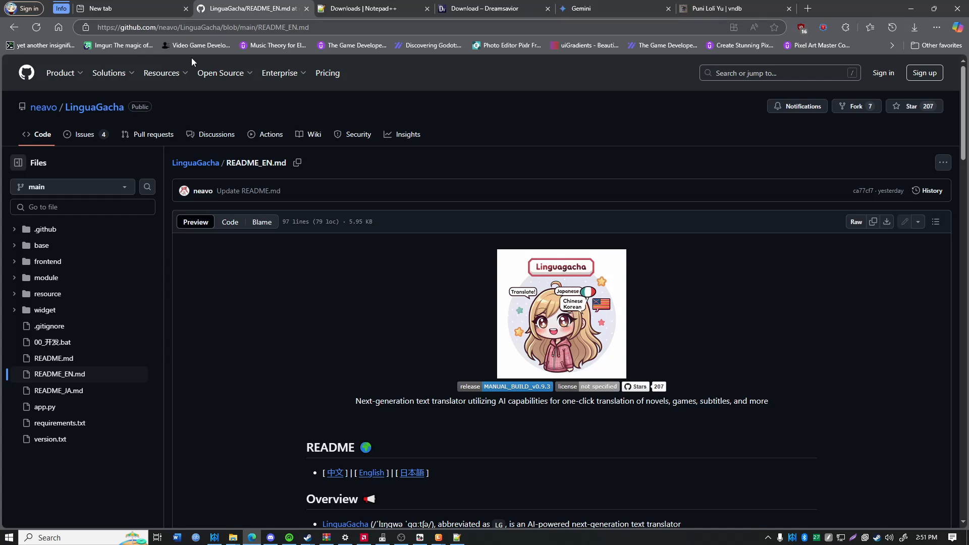
scroll(477, 194, down, 4)
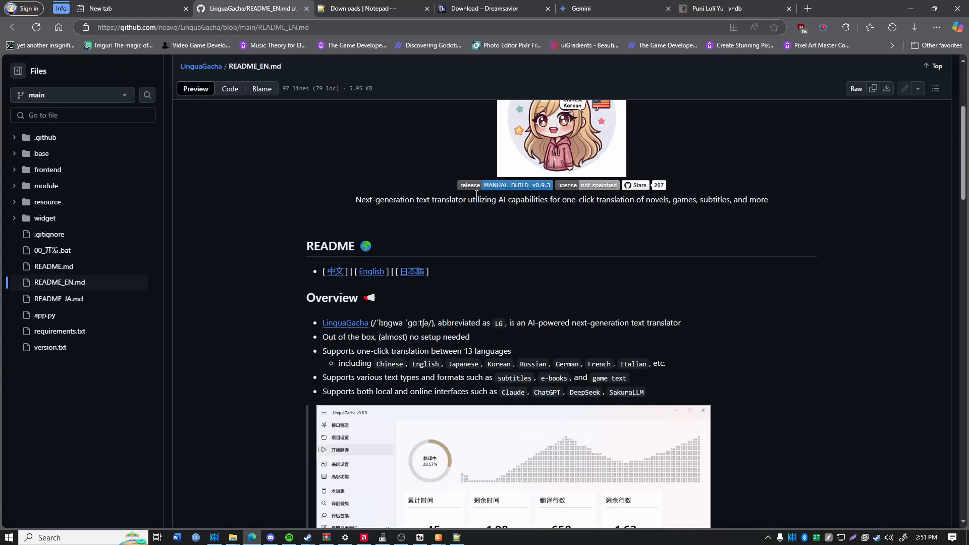
scroll(457, 253, down, 3)
scroll(488, 246, up, 4)
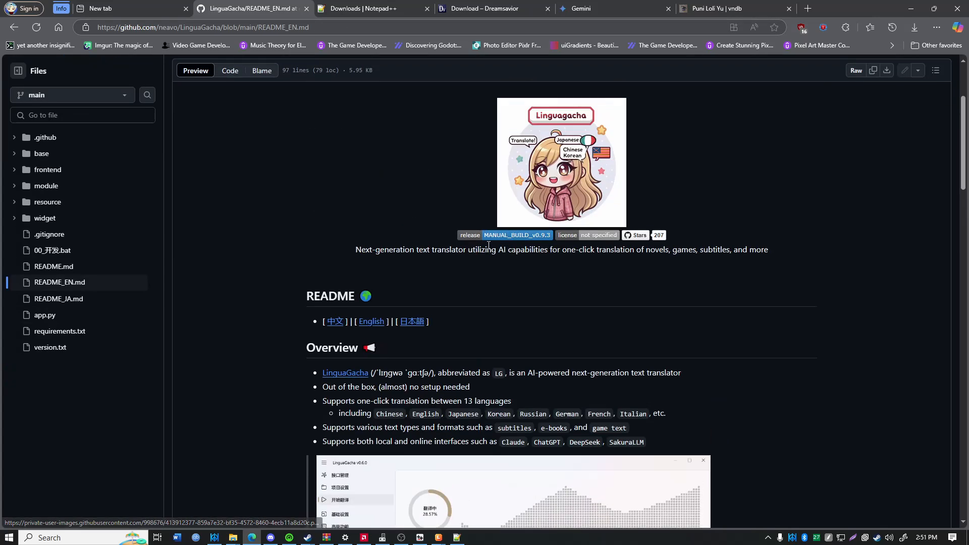
scroll(488, 246, down, 10)
scroll(482, 255, down, 5)
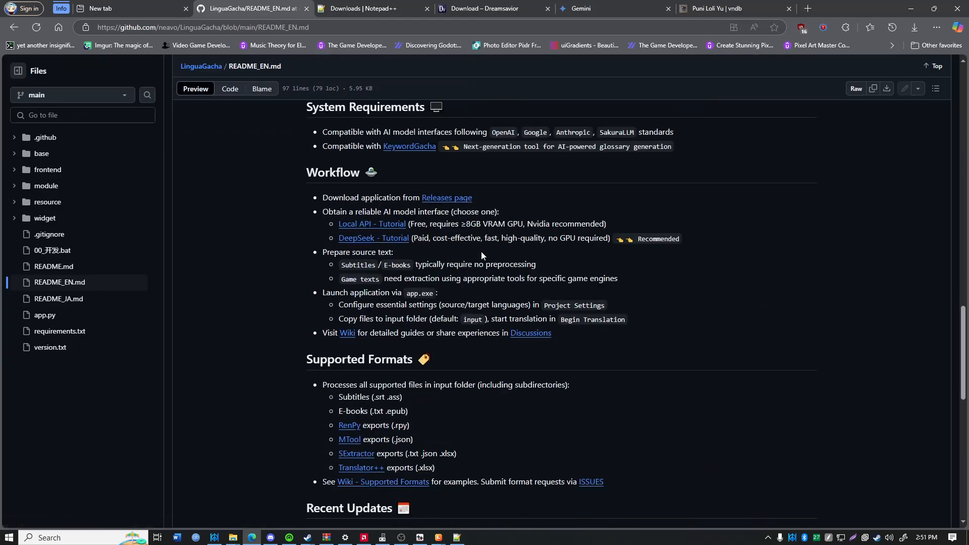
scroll(71, 156, up, 16)
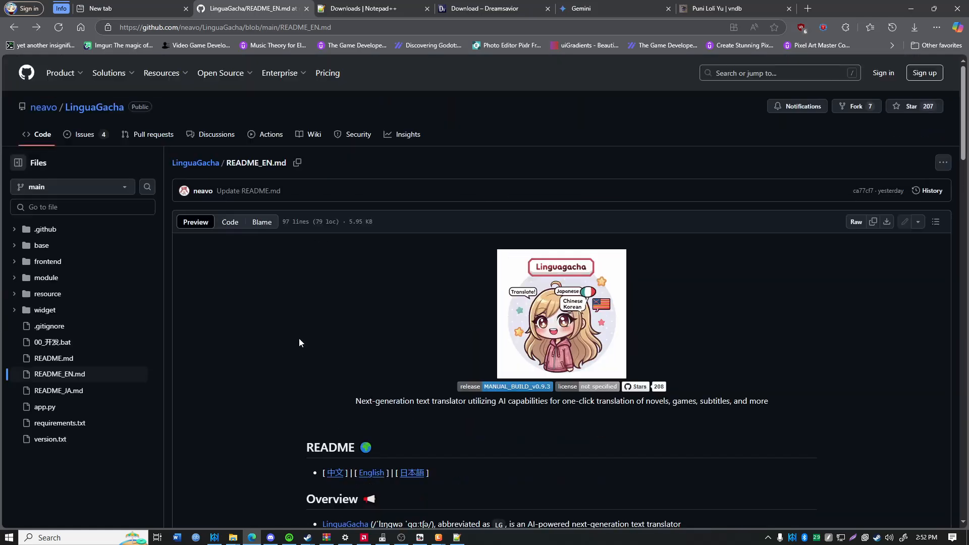
- Open the LinguaGacha repository's main page and show its code download options
scroll(299, 338, down, 10)
scroll(297, 318, up, 5)
scroll(299, 307, up, 5)
click(195, 163)
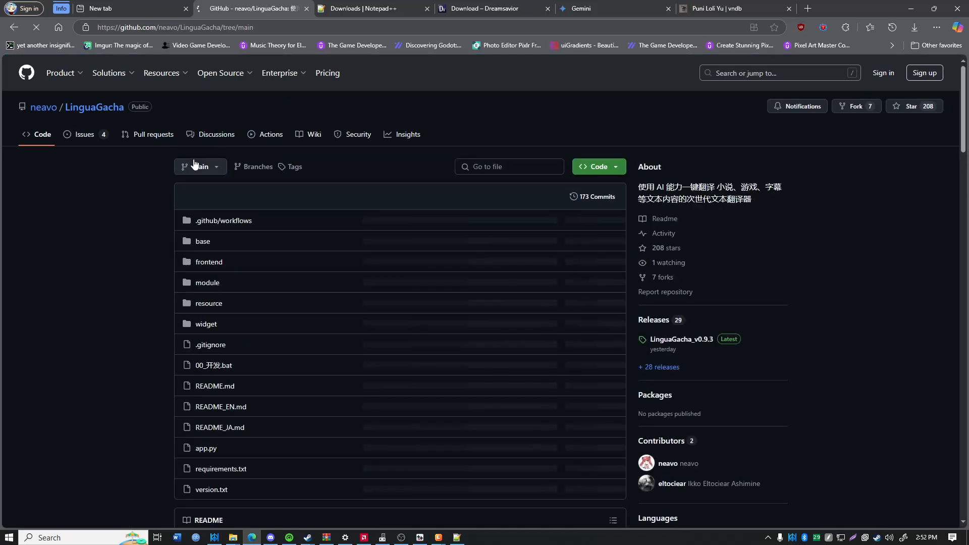
click(613, 173)
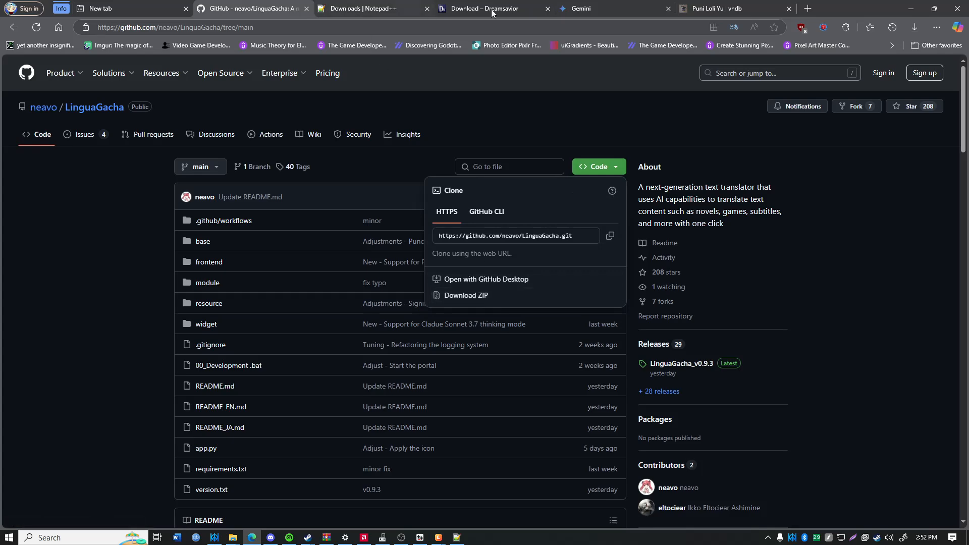
- Review the Translator++ download options on the Dreamsavior page and open the Notepad++ downloads page
drag(528, 9, 393, 7)
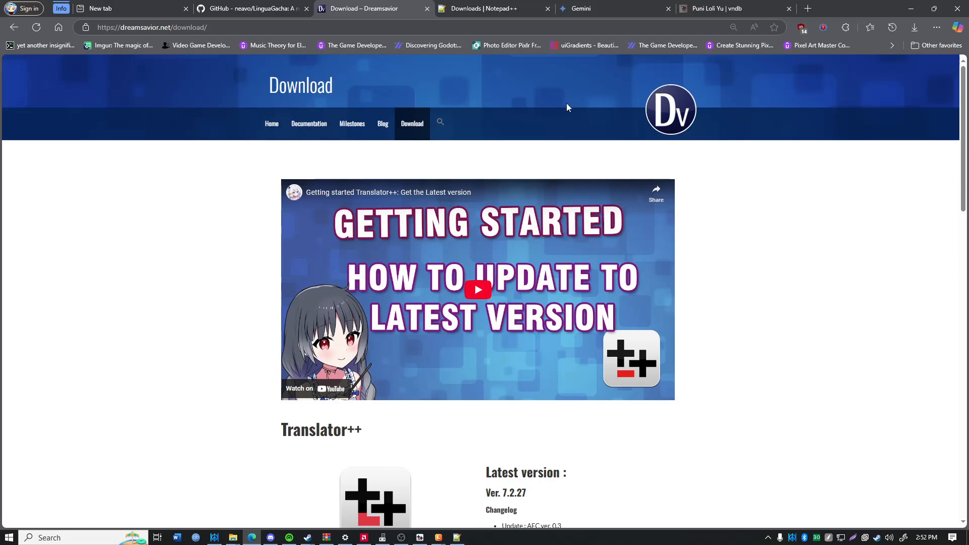
scroll(620, 156, down, 10)
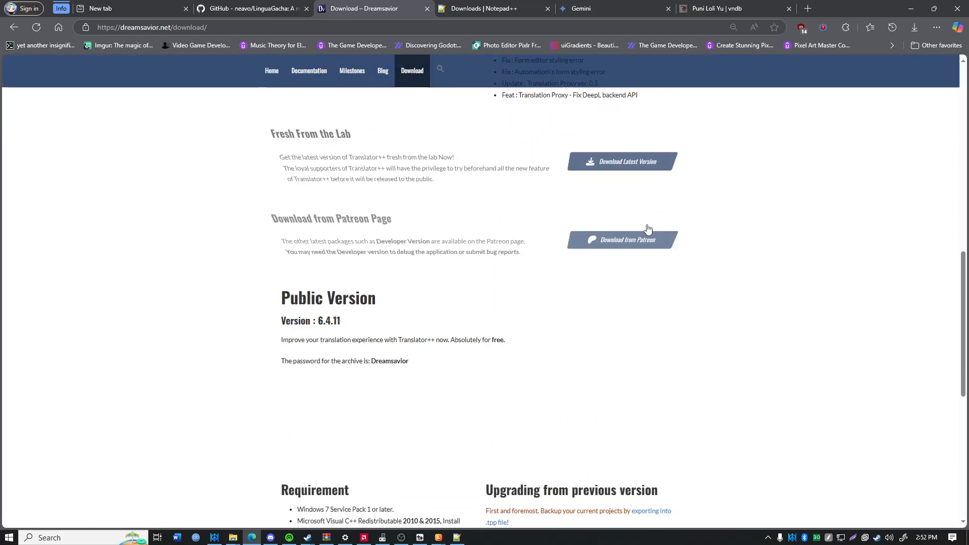
scroll(666, 222, up, 1)
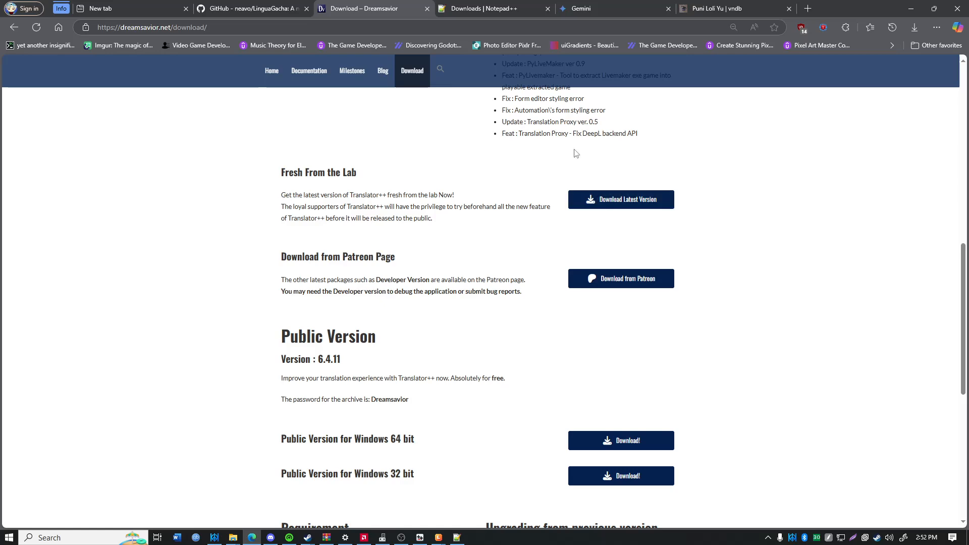
click(501, 6)
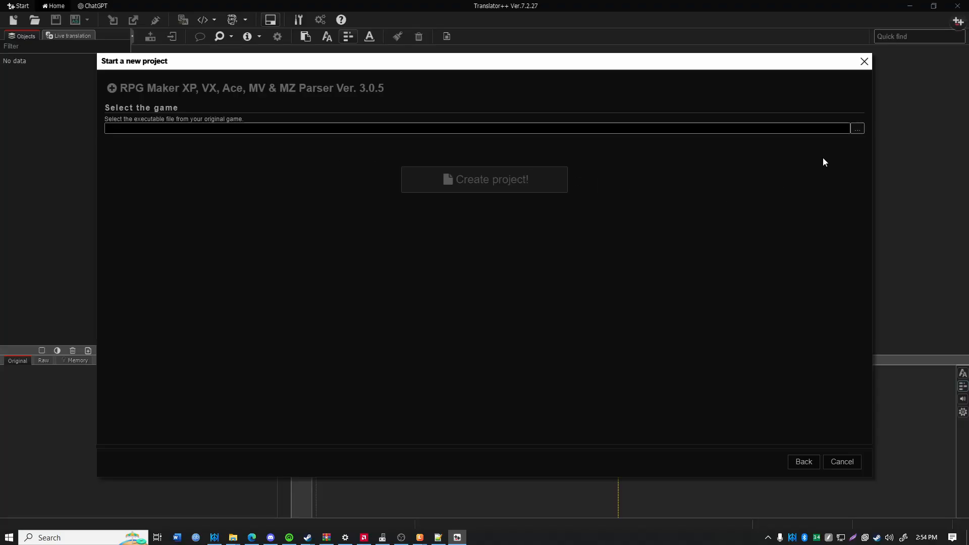
- In Translator++, create an RPG Maker project from Game.exe in the E:\[Kimochi] ルーシィと欲望の街 folder, without a development copy
click(858, 129)
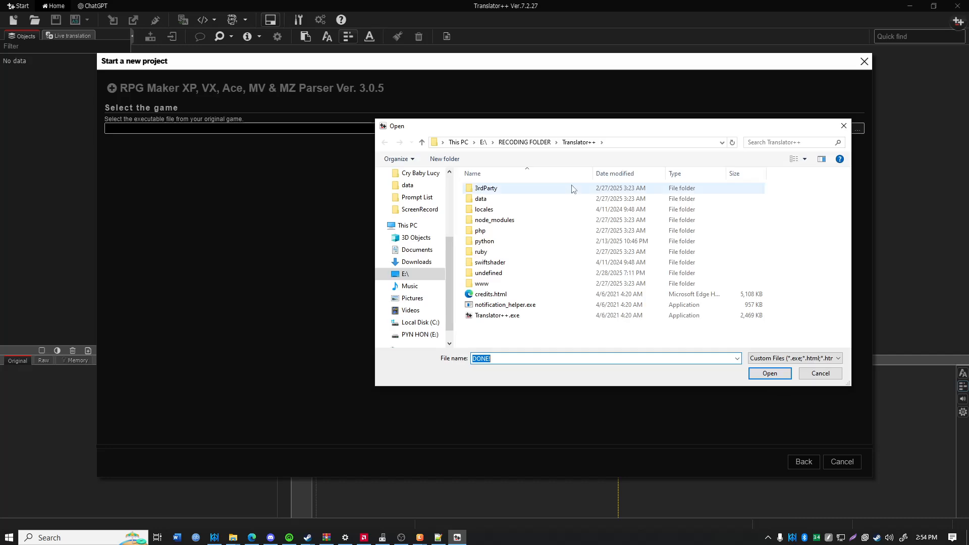
click(423, 272)
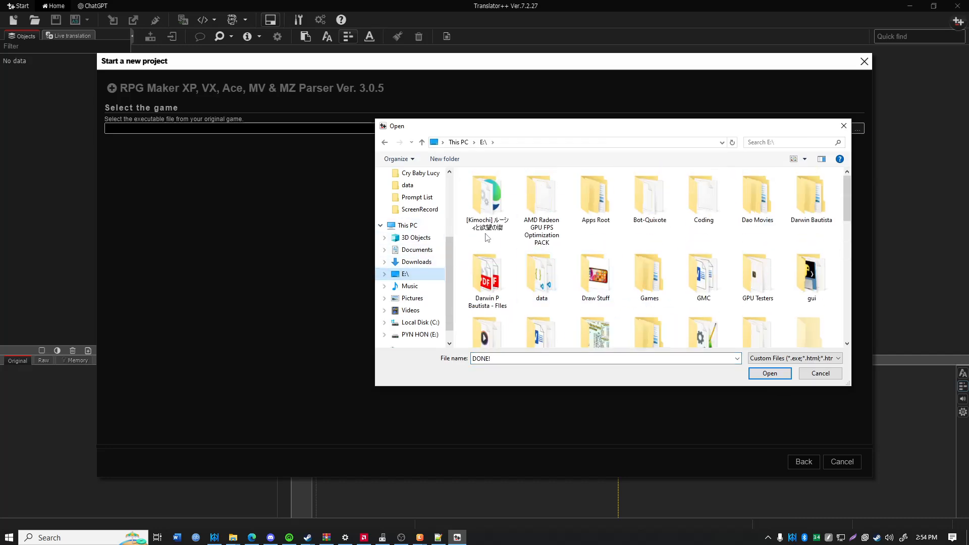
double_click(487, 225)
click(492, 230)
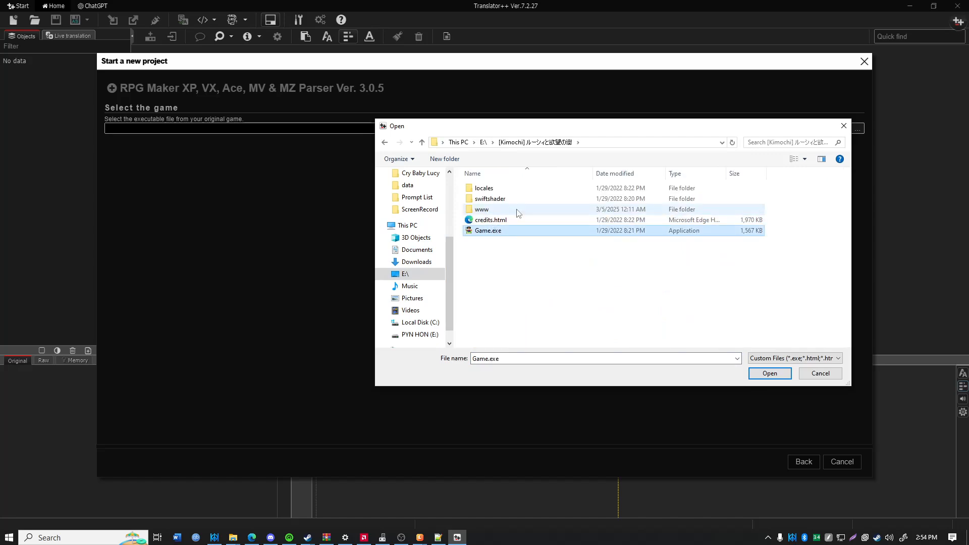
click(769, 373)
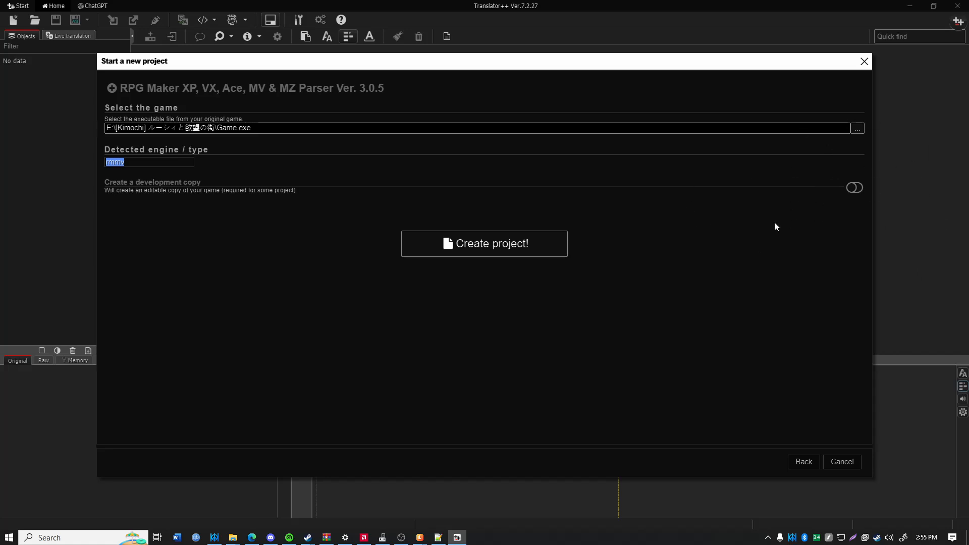
click(538, 243)
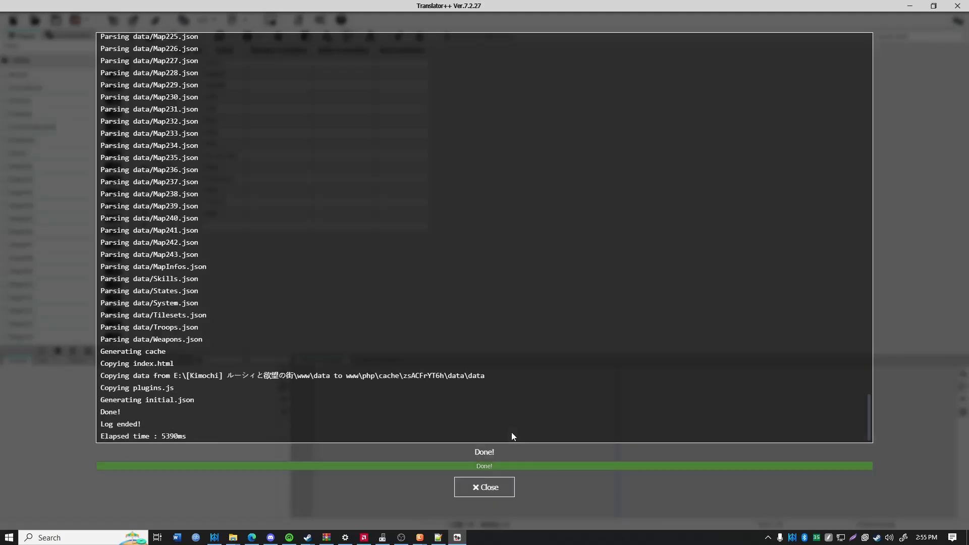
click(473, 488)
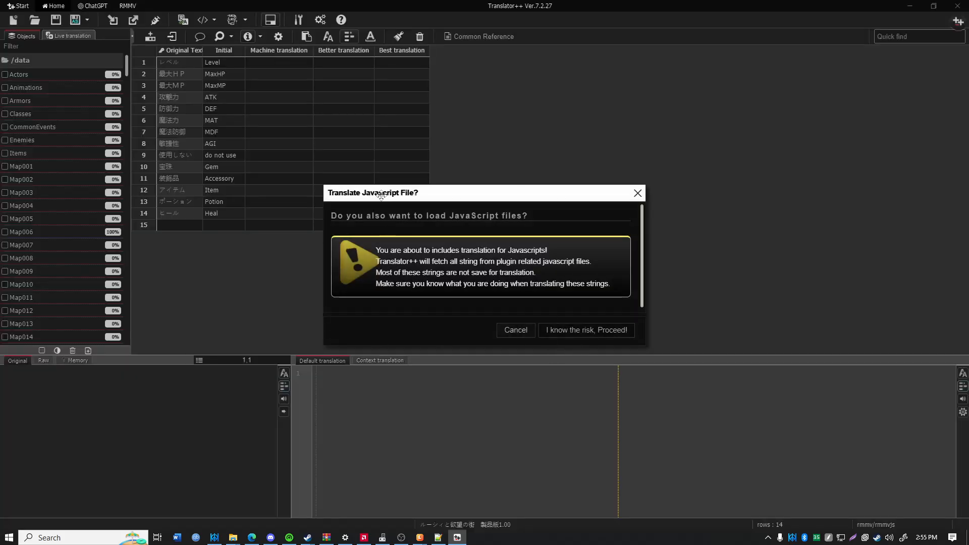
- Accept the risk and load the game's plugin JavaScript files for translation
drag(377, 192, 521, 179)
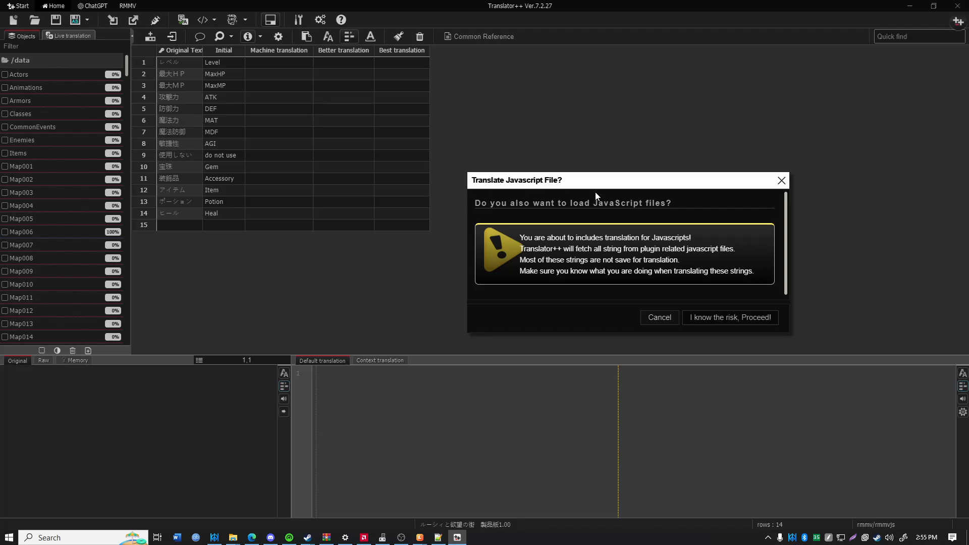
drag(630, 181, 628, 158)
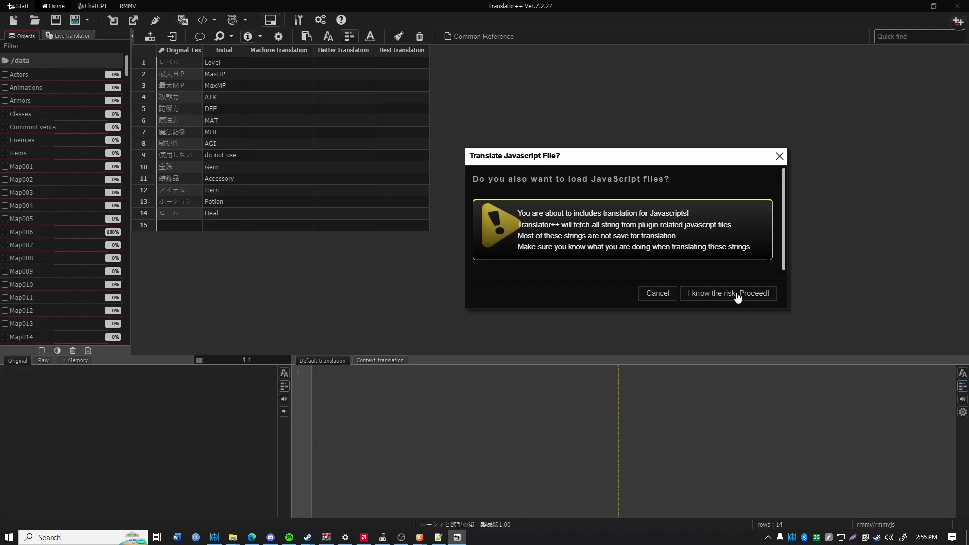
click(737, 294)
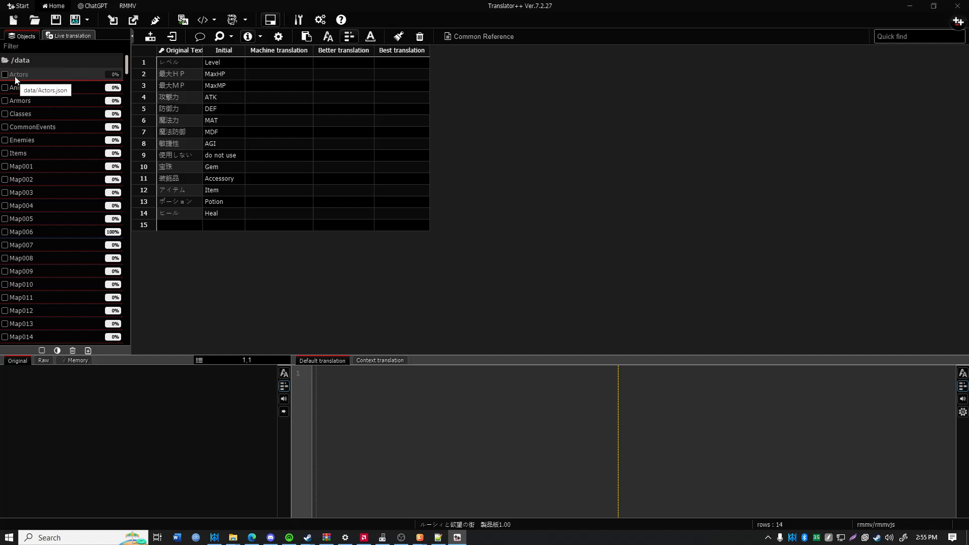
- Look at the original text of the Animations and Actors data files
click(14, 76)
click(20, 125)
click(18, 90)
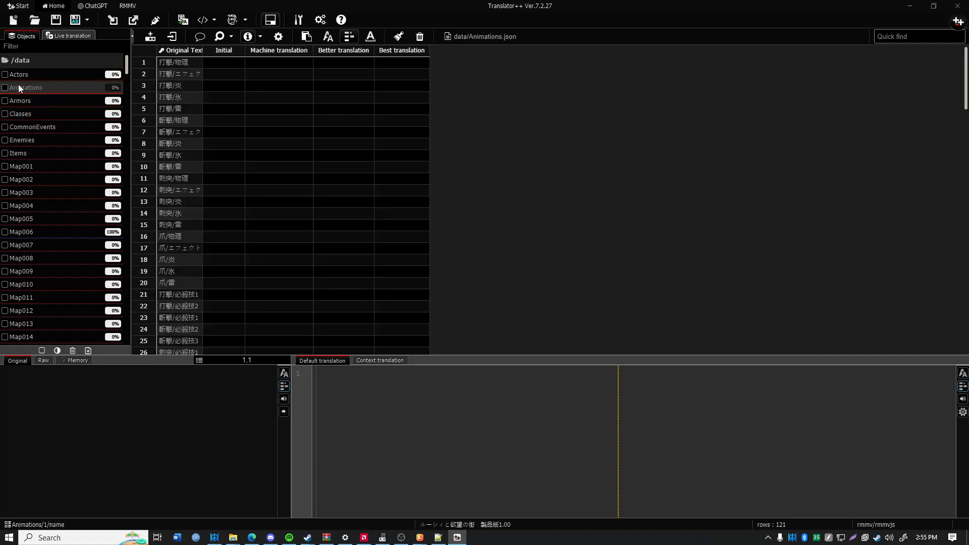
click(18, 82)
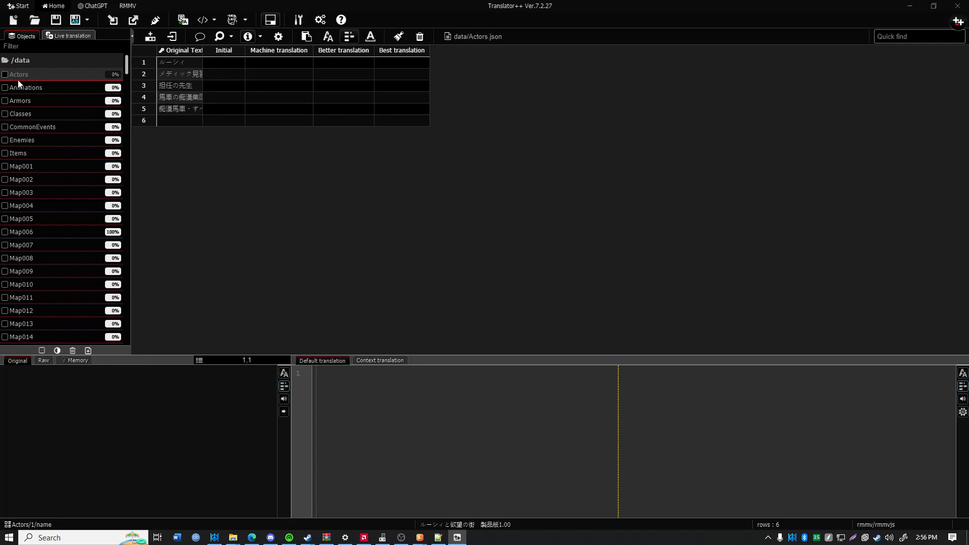
click(11, 75)
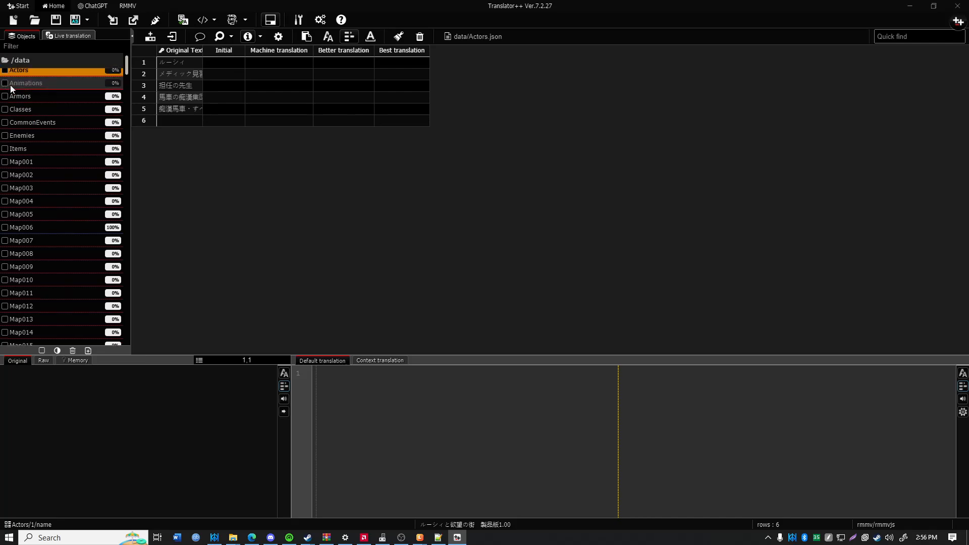
- Examine the original text of several late map files, including Map226, Map220 and Map224
scroll(20, 154, down, 20)
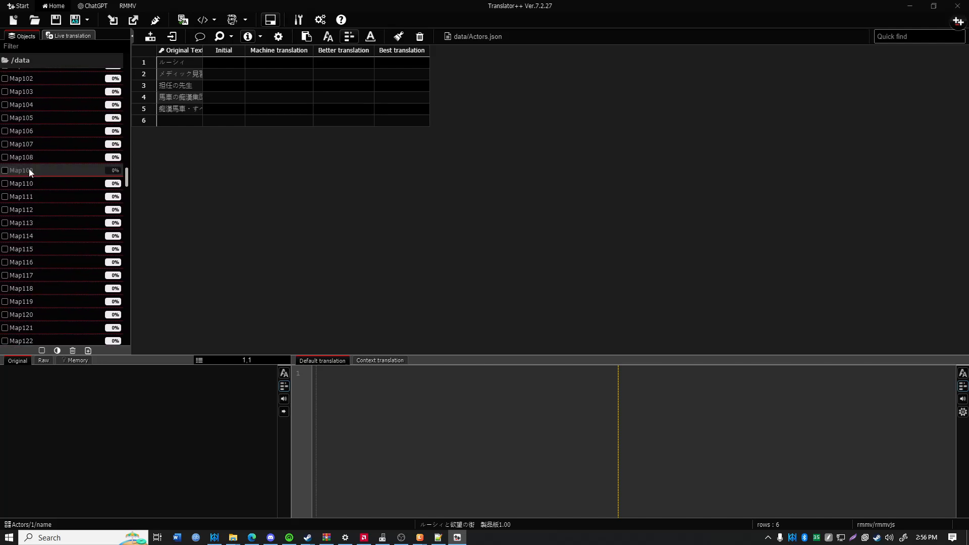
scroll(29, 170, down, 20)
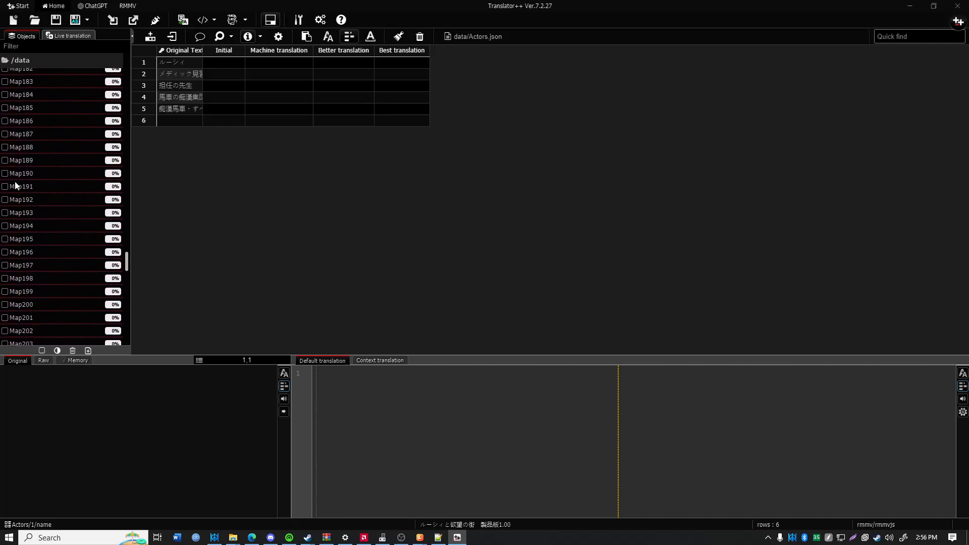
scroll(17, 186, down, 12)
click(39, 190)
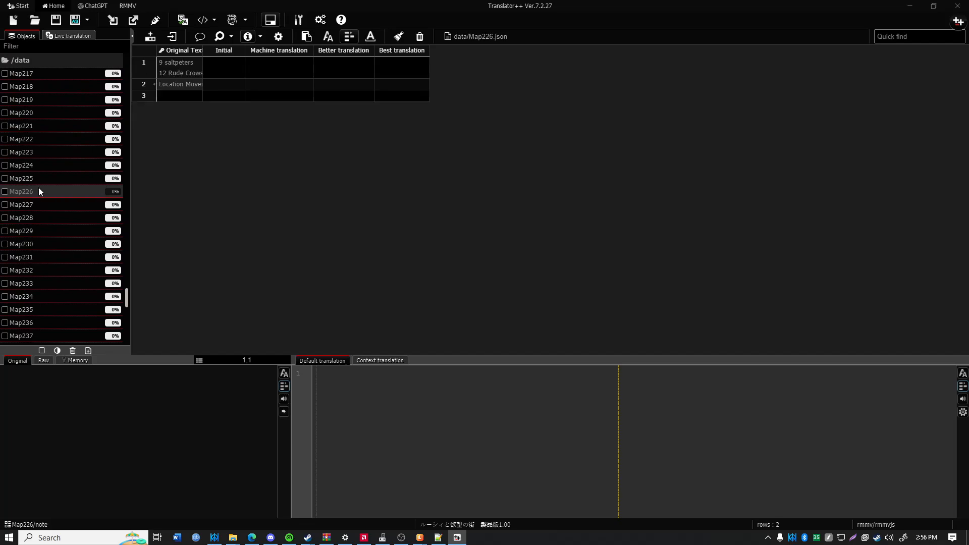
click(48, 175)
click(66, 112)
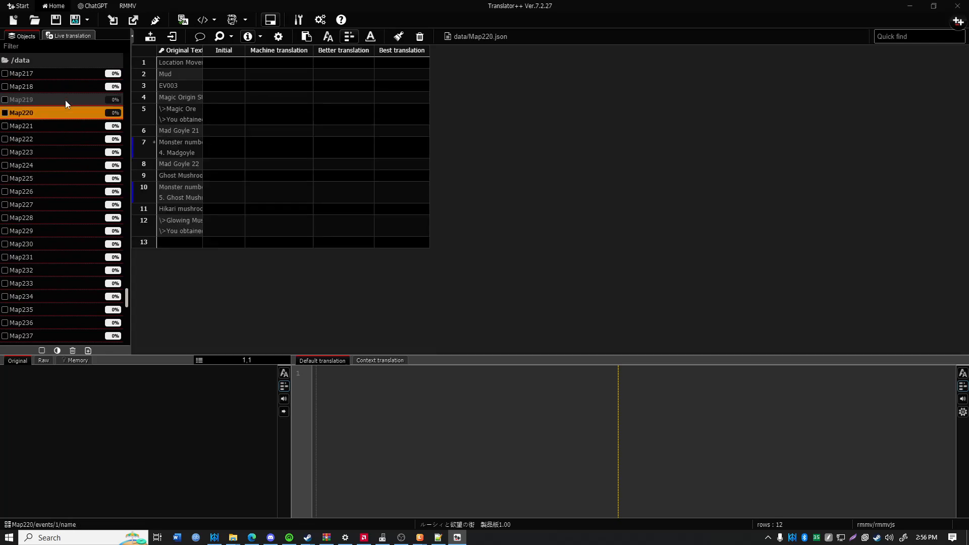
click(63, 165)
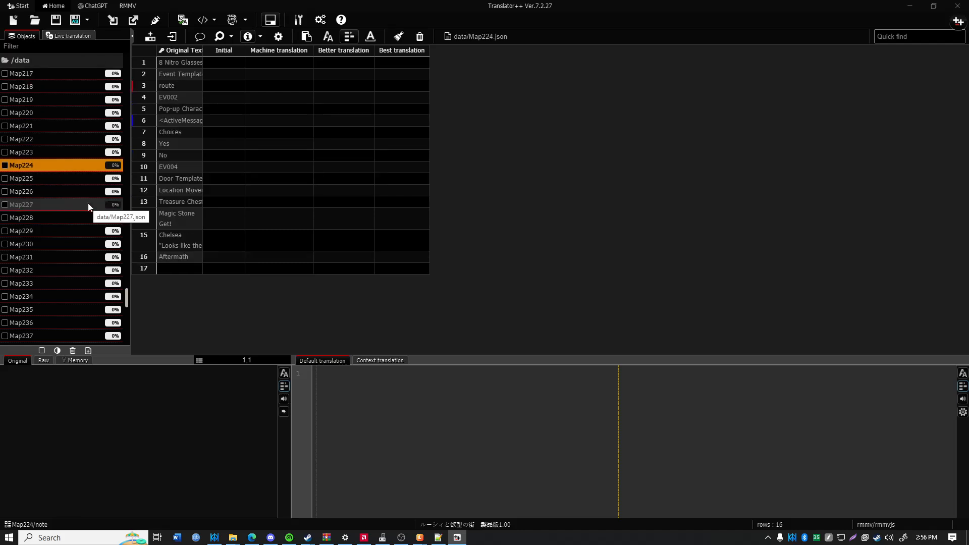
- Widen the Original Text column and select rows 4 to 15 of it in Map224
drag(202, 51, 363, 52)
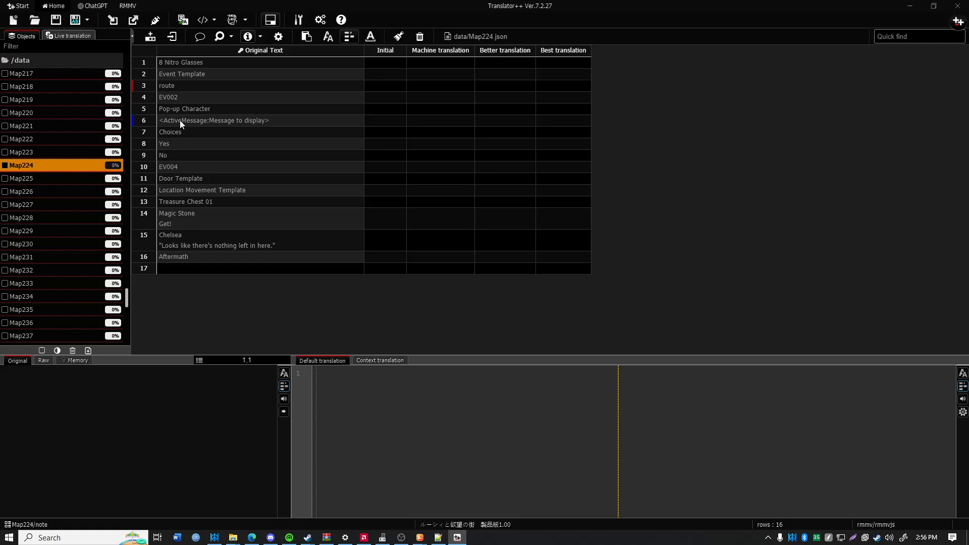
scroll(25, 153, up, 10)
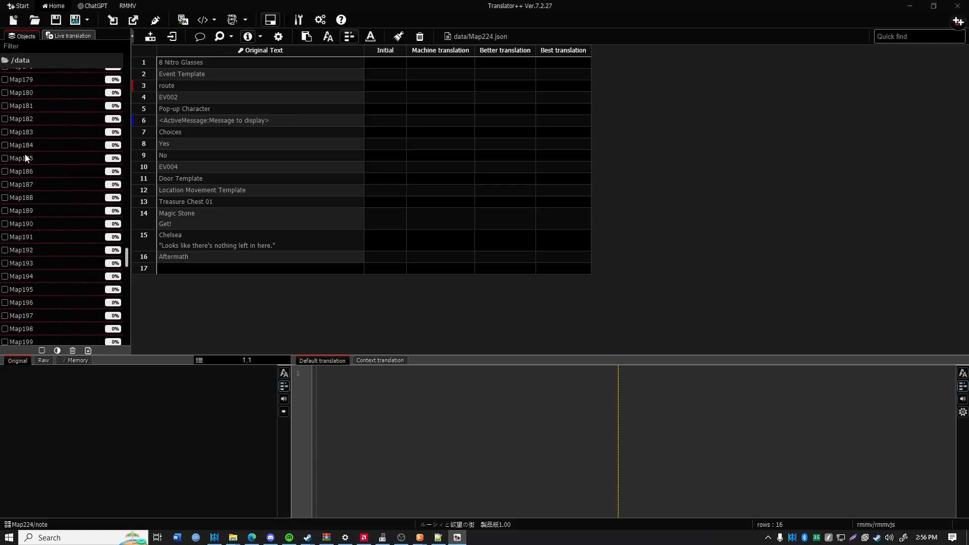
scroll(25, 155, up, 20)
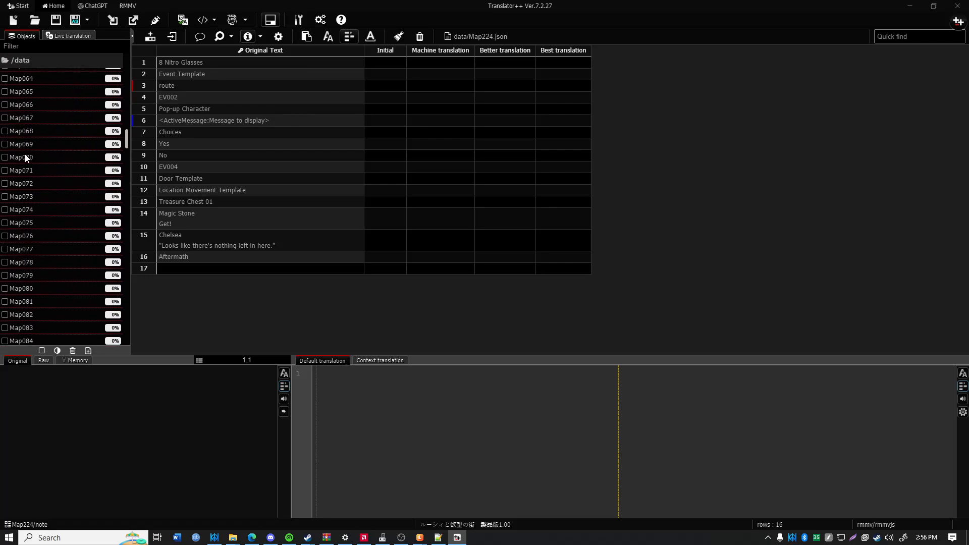
drag(253, 101, 222, 245)
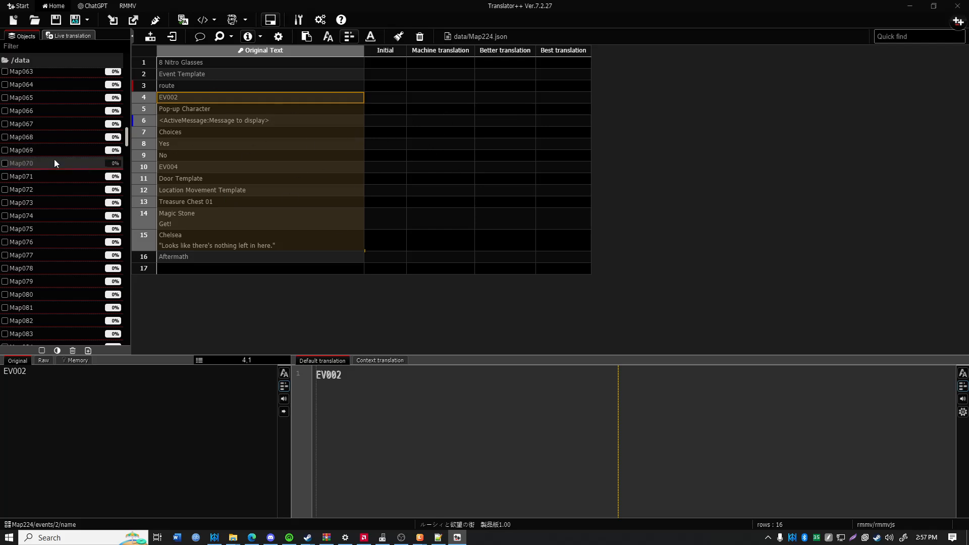
- Look through the project's object list from Actors down to the js/plugins files
scroll(52, 158, up, 20)
scroll(48, 131, up, 4)
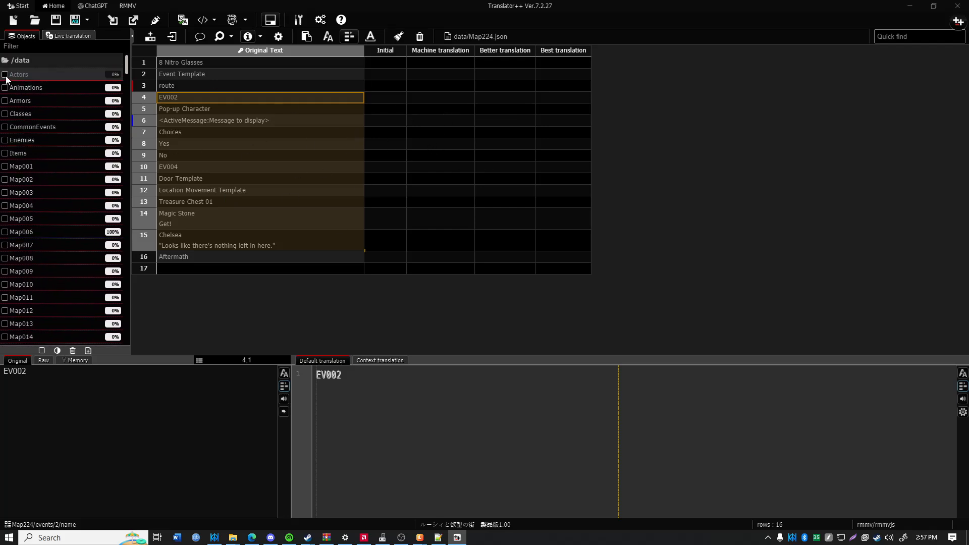
drag(125, 68, 126, 326)
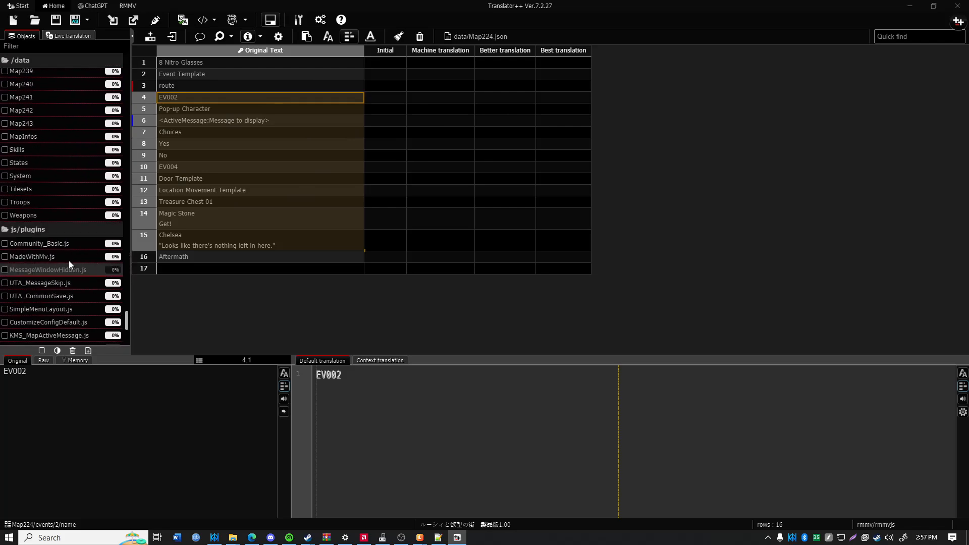
- Tick all data files down to Weapons, plus the plugins.js file in the js group
shift+click(5, 216)
scroll(11, 197, down, 5)
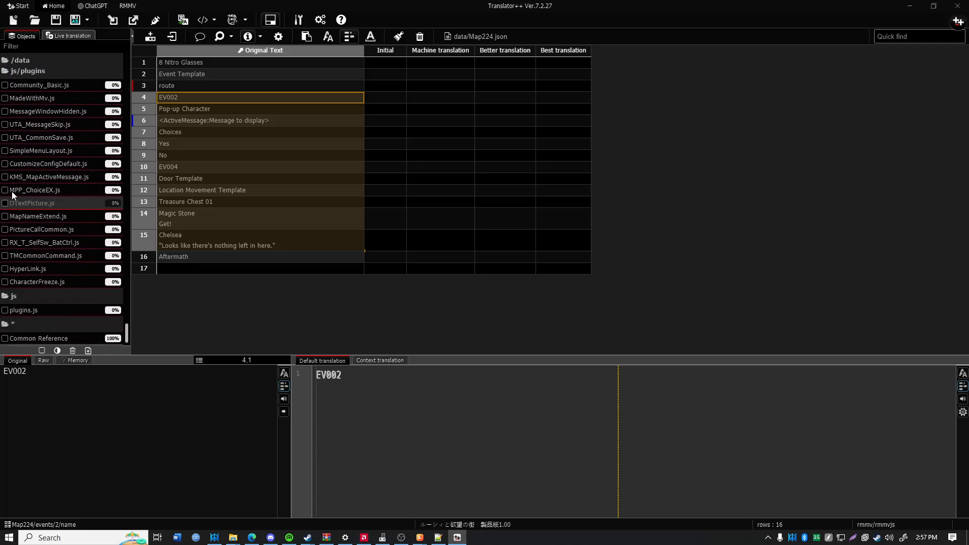
scroll(45, 127, up, 3)
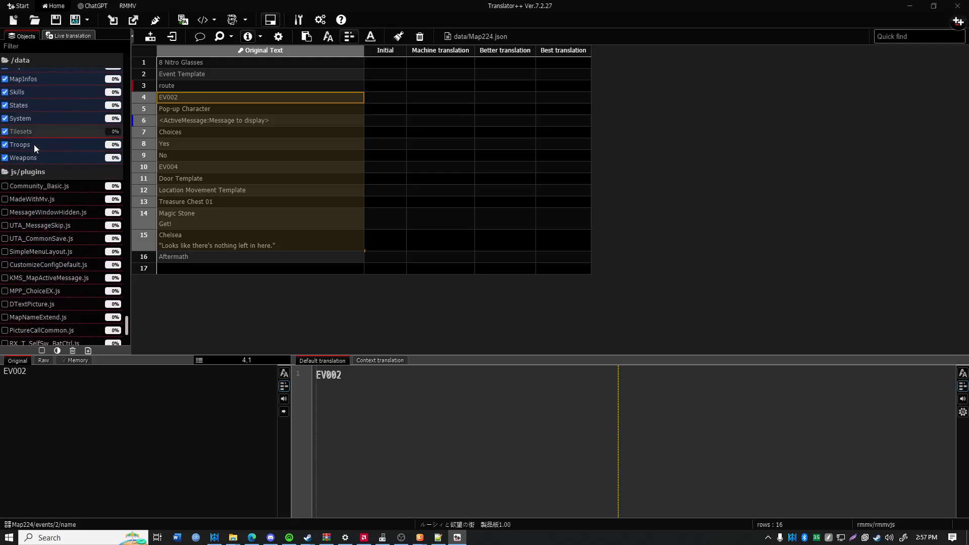
scroll(30, 211, down, 3)
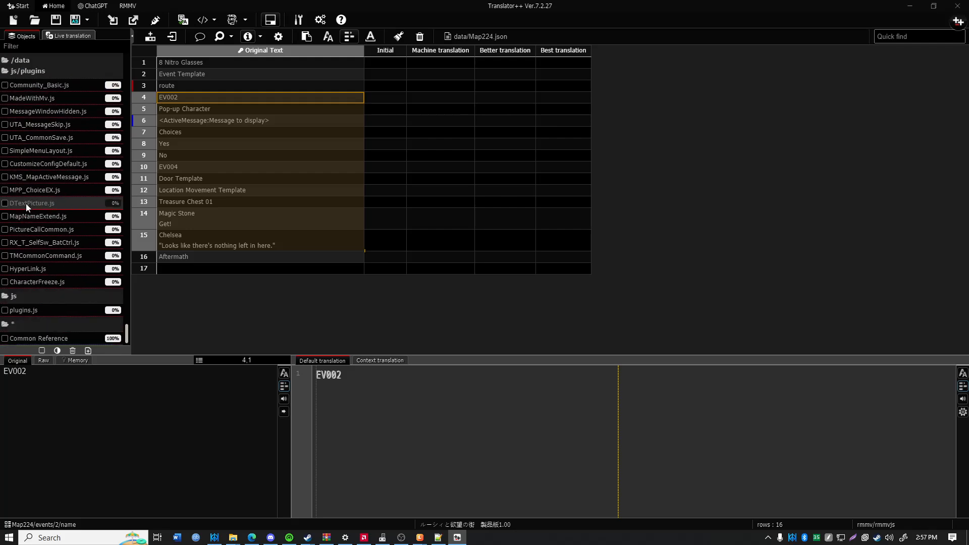
shift+click(5, 310)
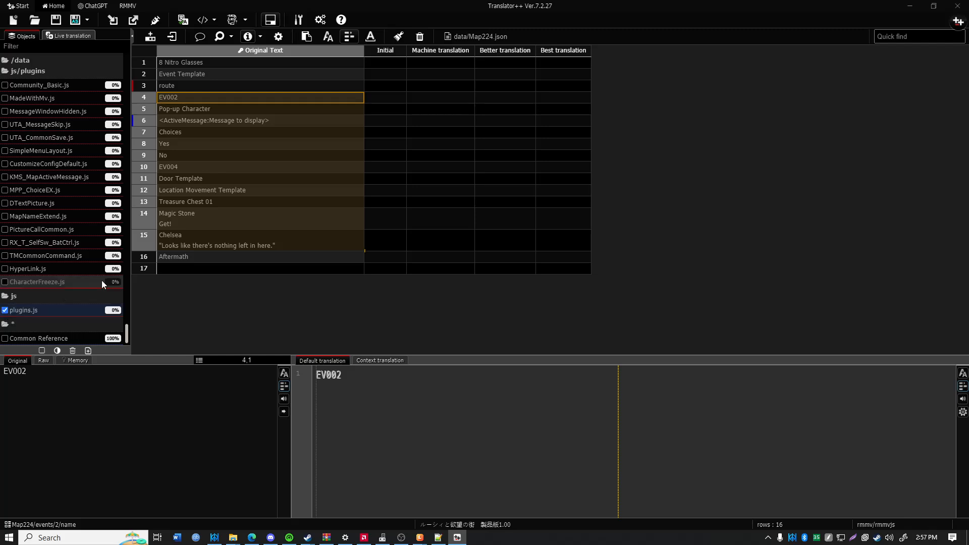
- Start exporting all the selected files into Excel 2007 Spreadsheets (xlsx)
right_click(77, 198)
mouse_move(155, 317)
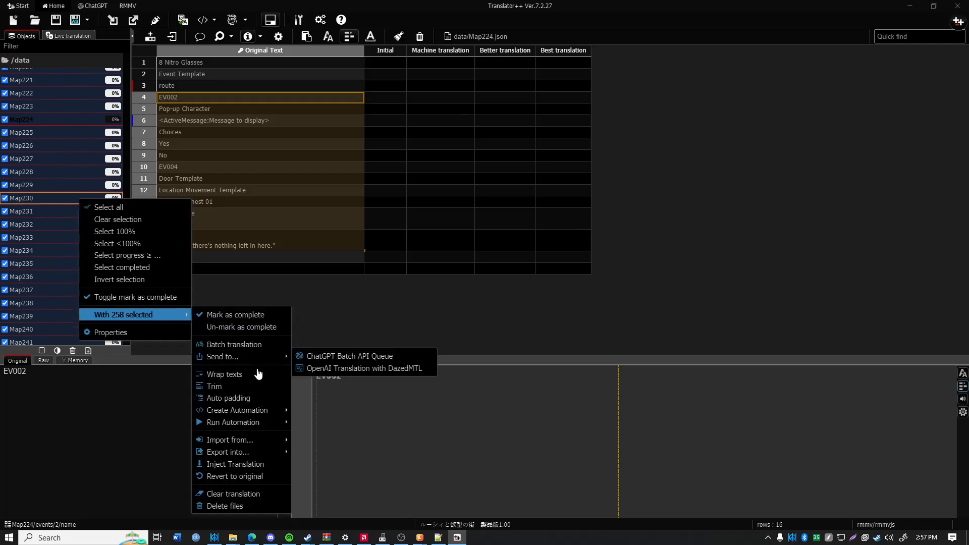
mouse_move(262, 447)
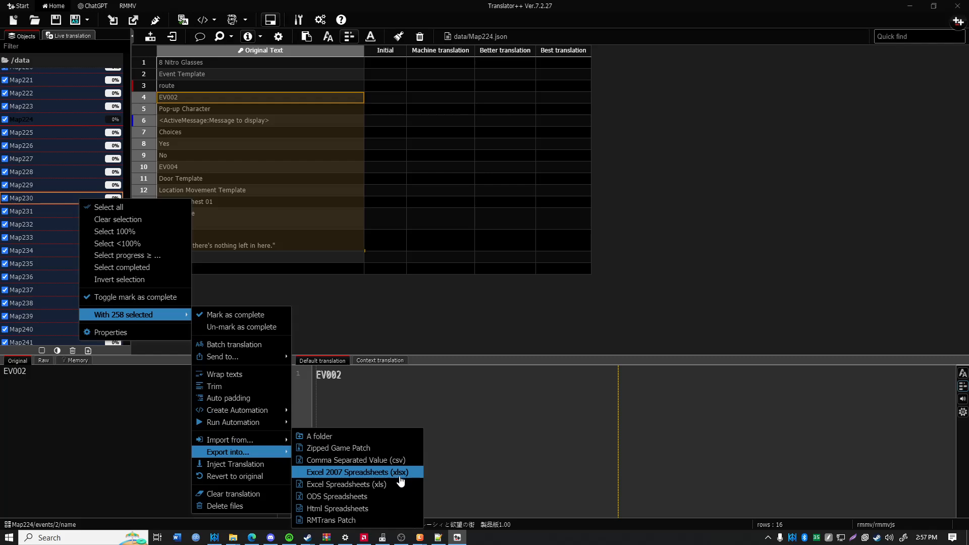
click(373, 476)
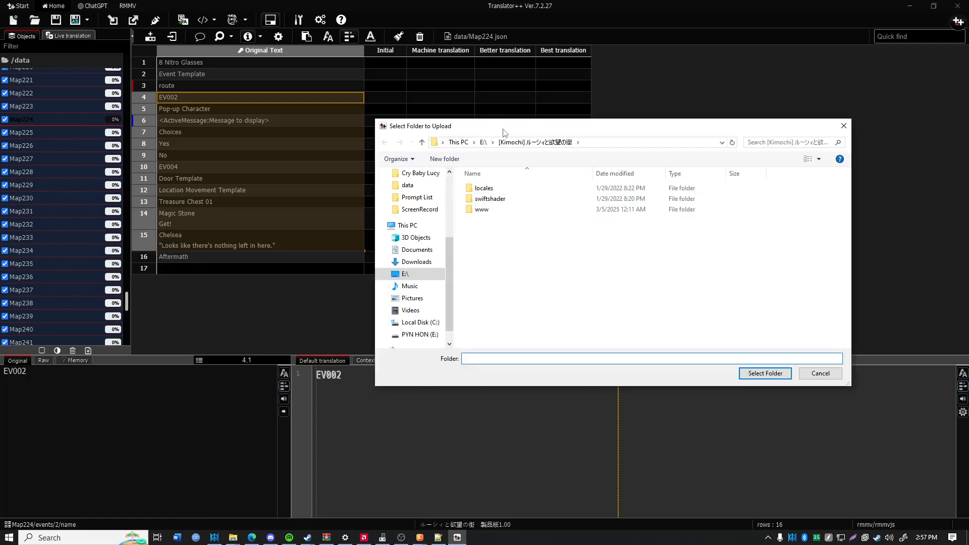
- Browse the export destination to Raw Games in the Translation folder and look inside its For TransPlus XLSX Files folder
drag(504, 130, 480, 105)
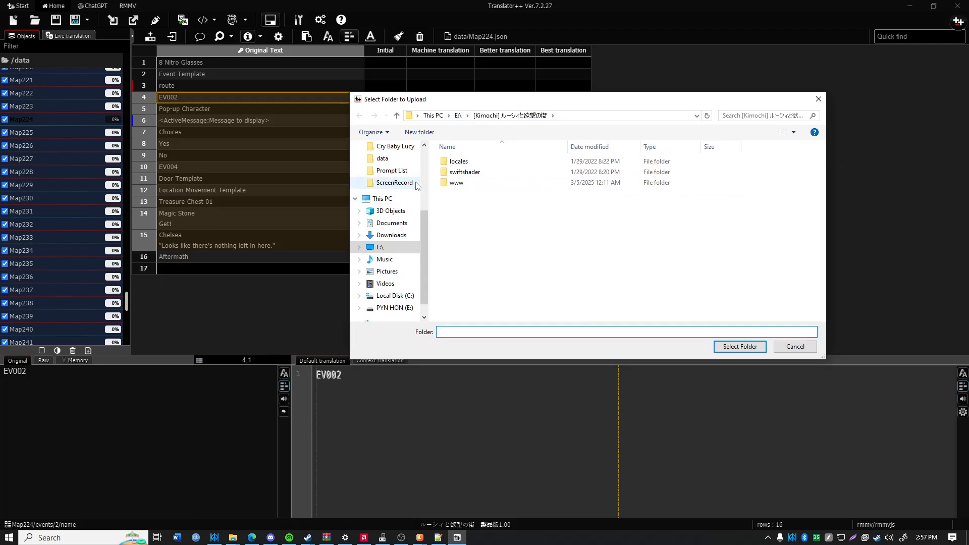
scroll(374, 210, up, 3)
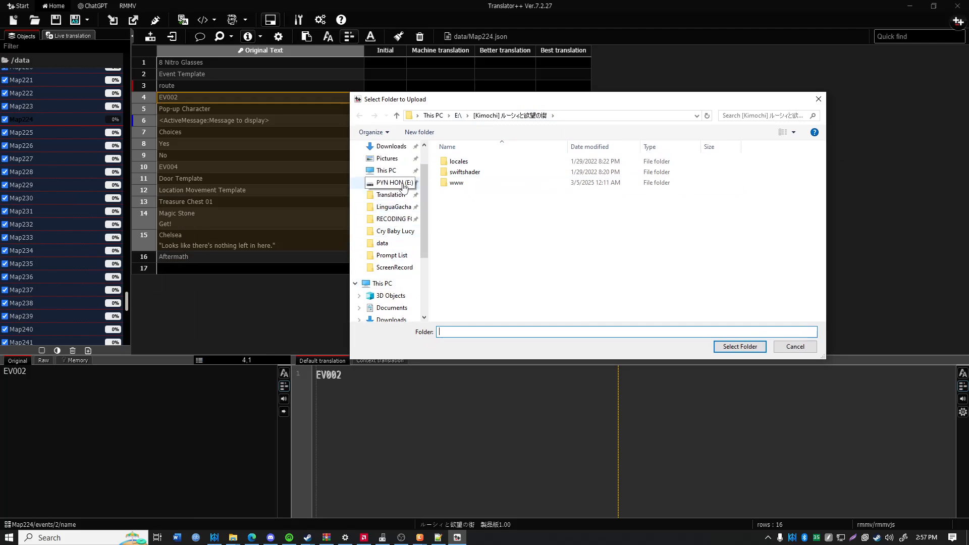
click(391, 194)
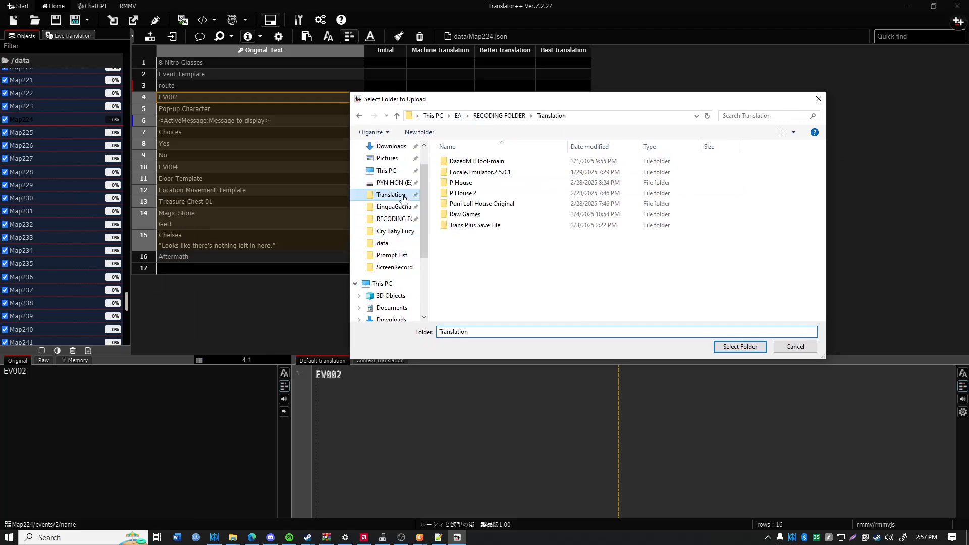
double_click(472, 215)
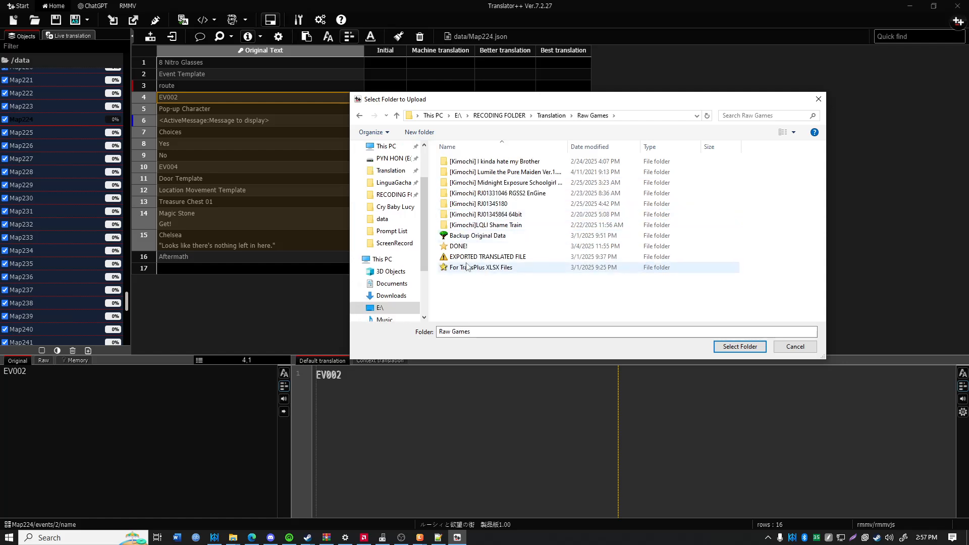
double_click(514, 272)
key(alt+Left)
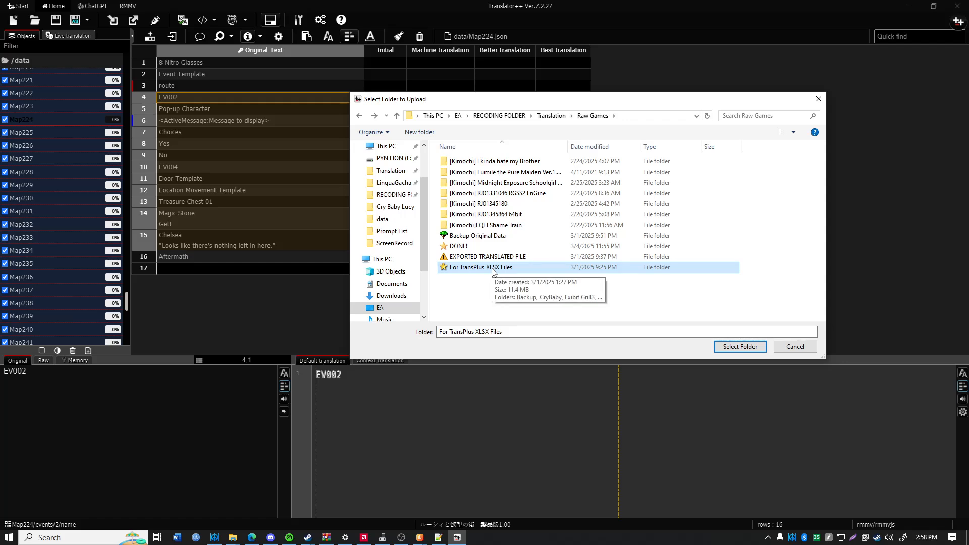
click(513, 272)
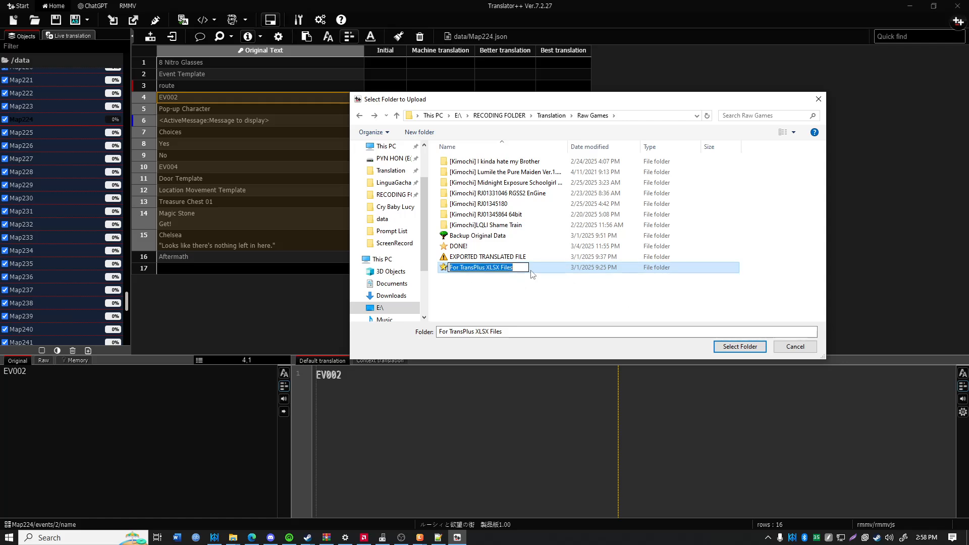
double_click(531, 271)
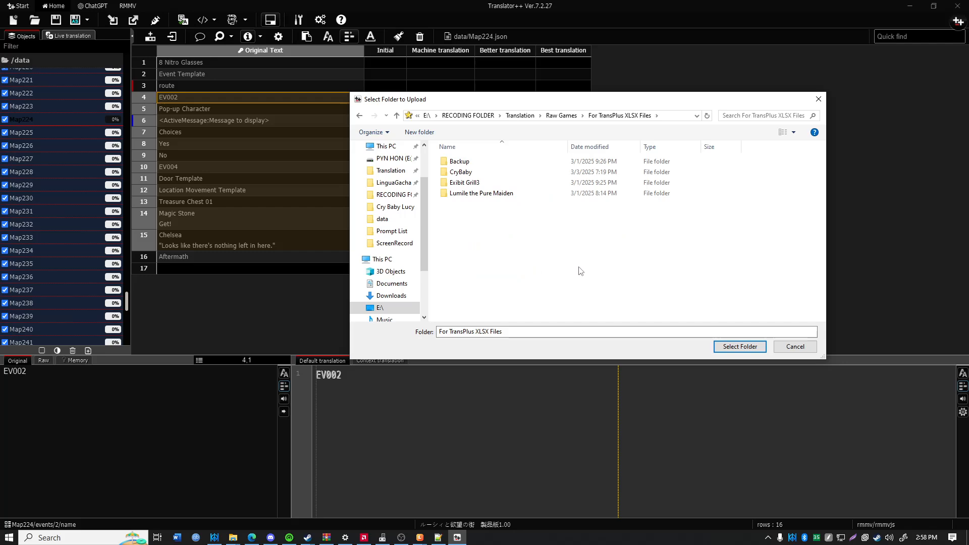
key(BackSpace)
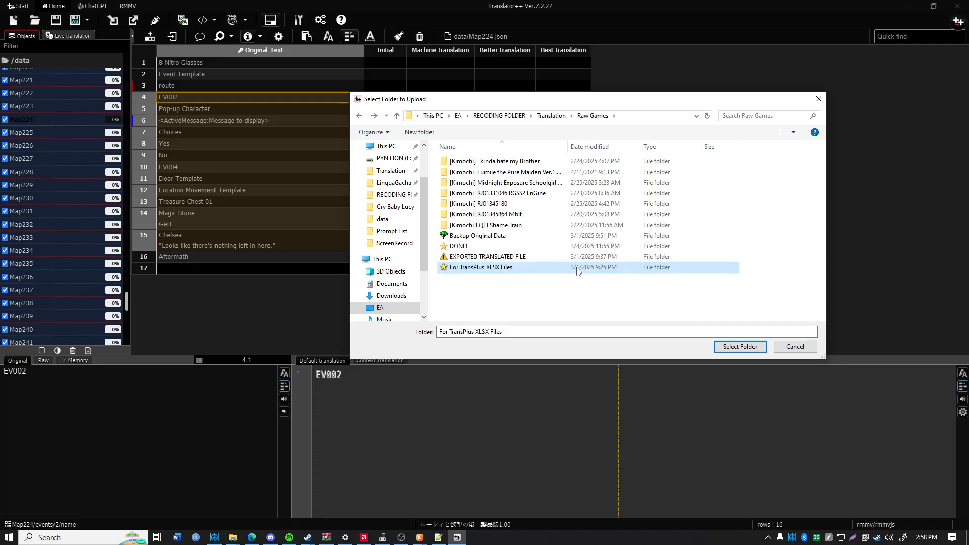
click(486, 236)
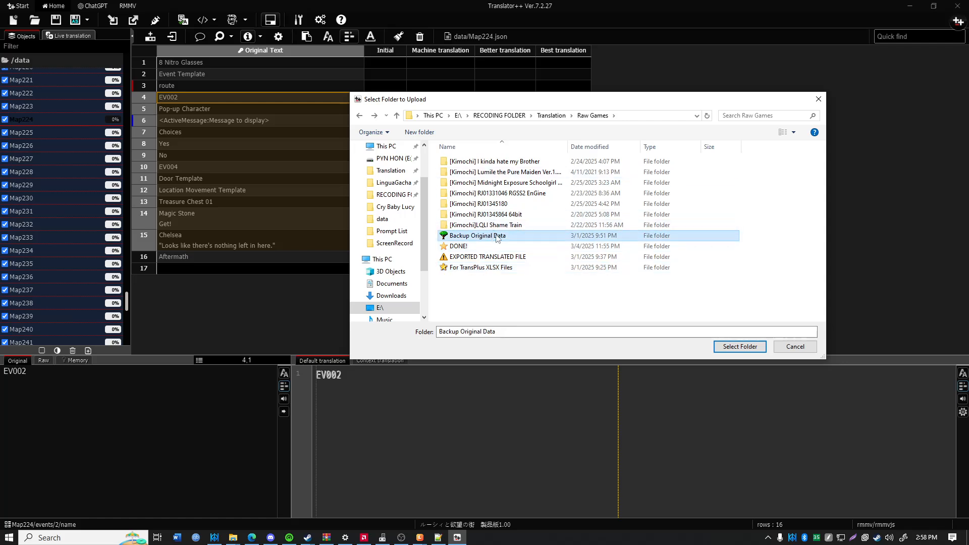
double_click(469, 214)
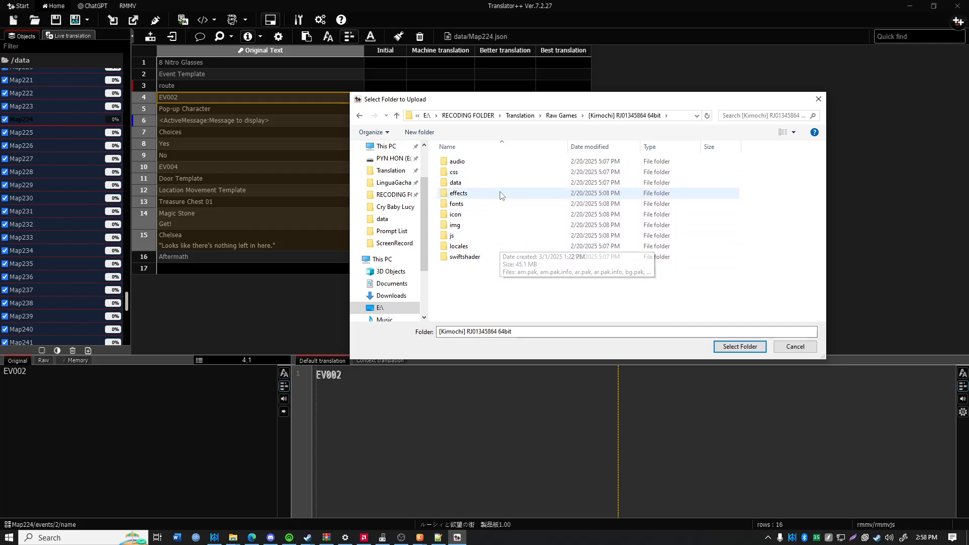
key(alt+Left)
double_click(474, 184)
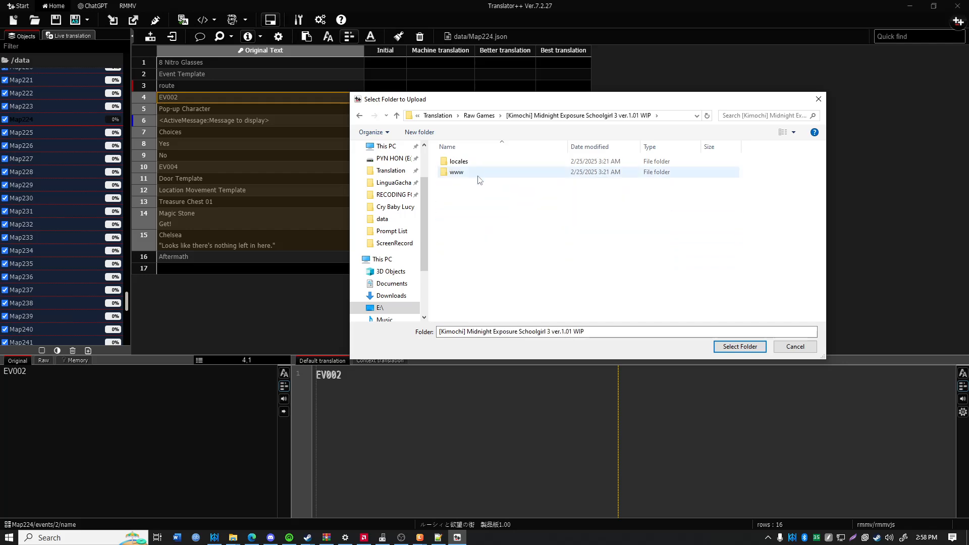
click(479, 172)
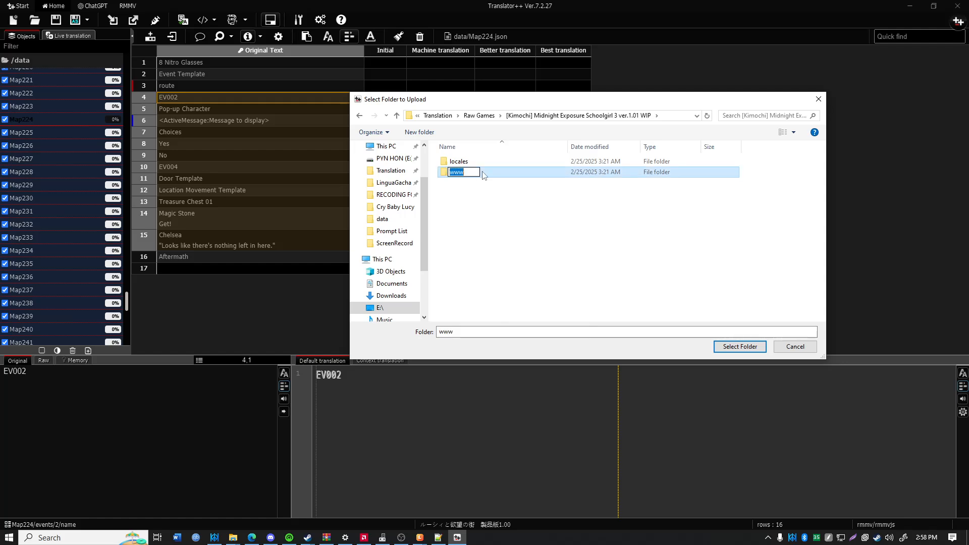
double_click(483, 175)
key(alt+Left)
key(alt+Left)
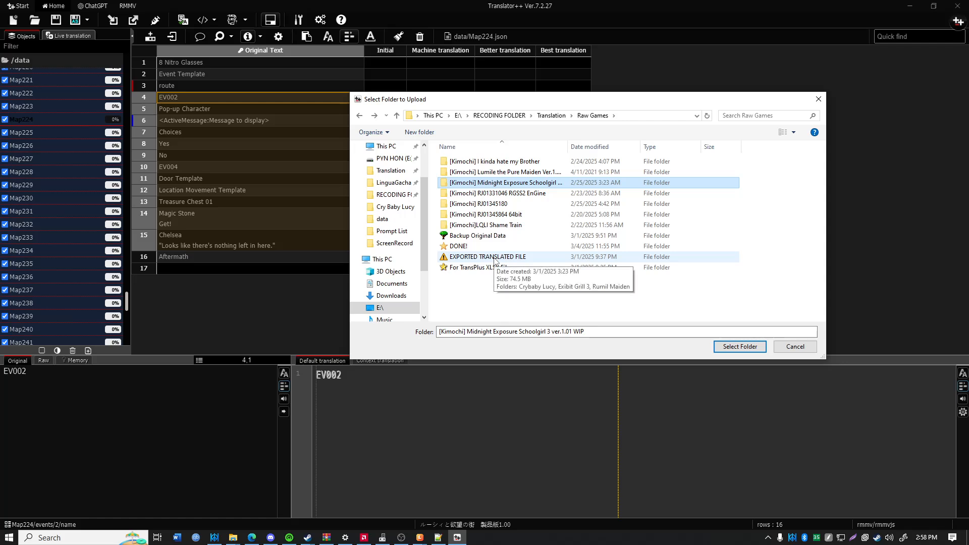
- Open the For TransPlus XLSX Files folder as the export destination and cancel the export
click(486, 269)
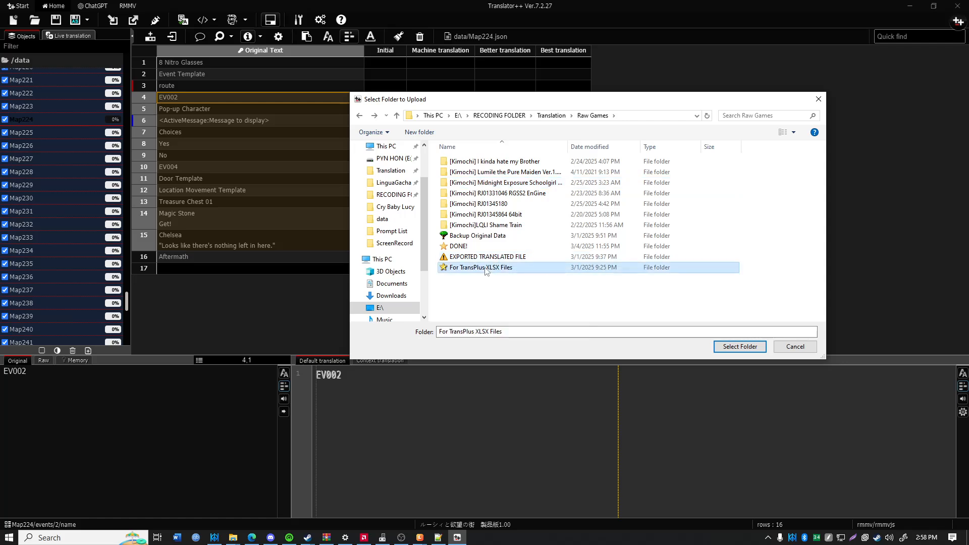
double_click(486, 269)
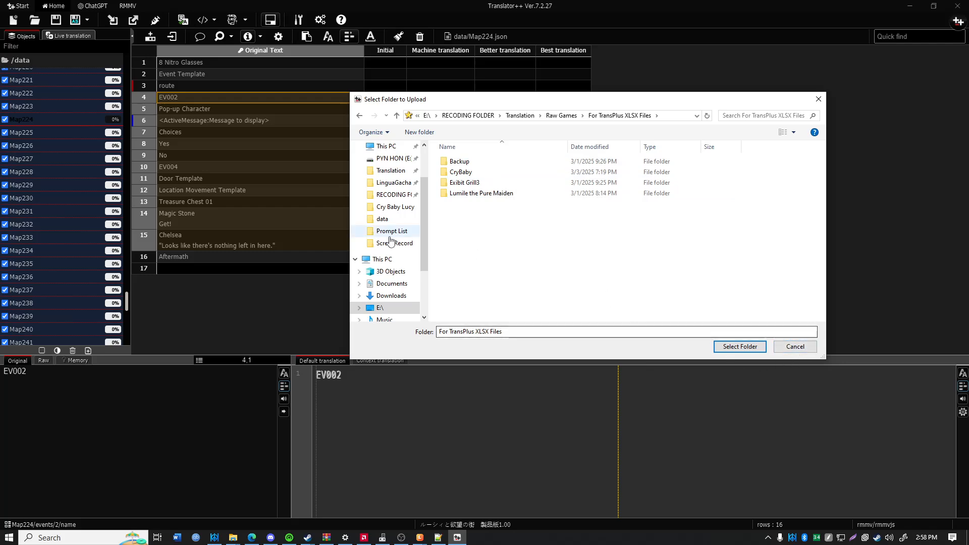
click(793, 351)
- Switch to File Explorer and look through the exported XLSX files in the Backup > CryBaby folder
drag(460, 52, 588, 110)
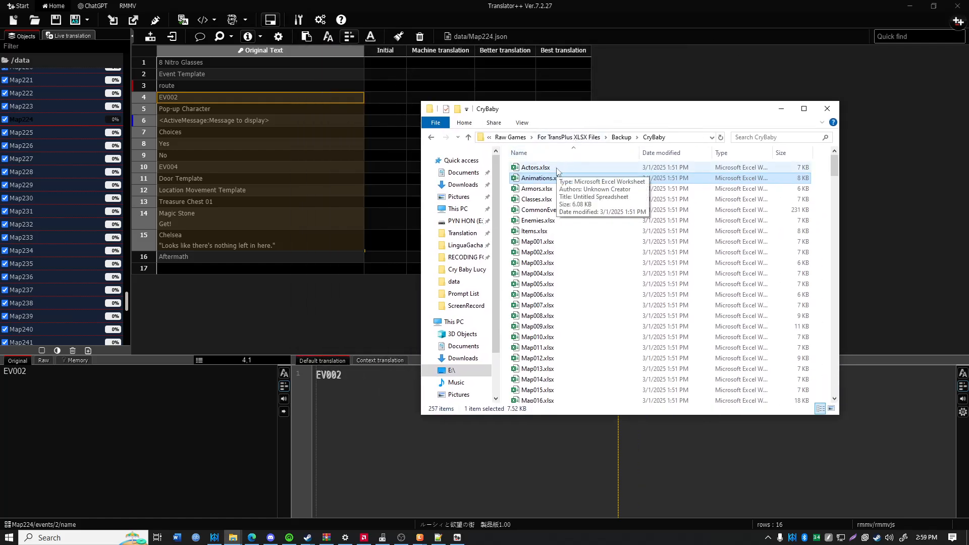
scroll(557, 172, down, 2)
scroll(557, 172, down, 8)
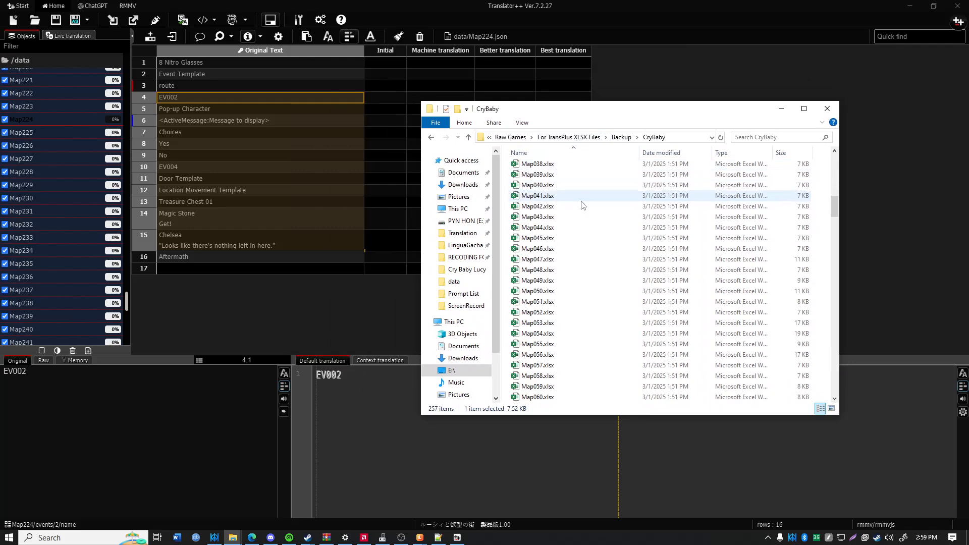
scroll(564, 175, up, 10)
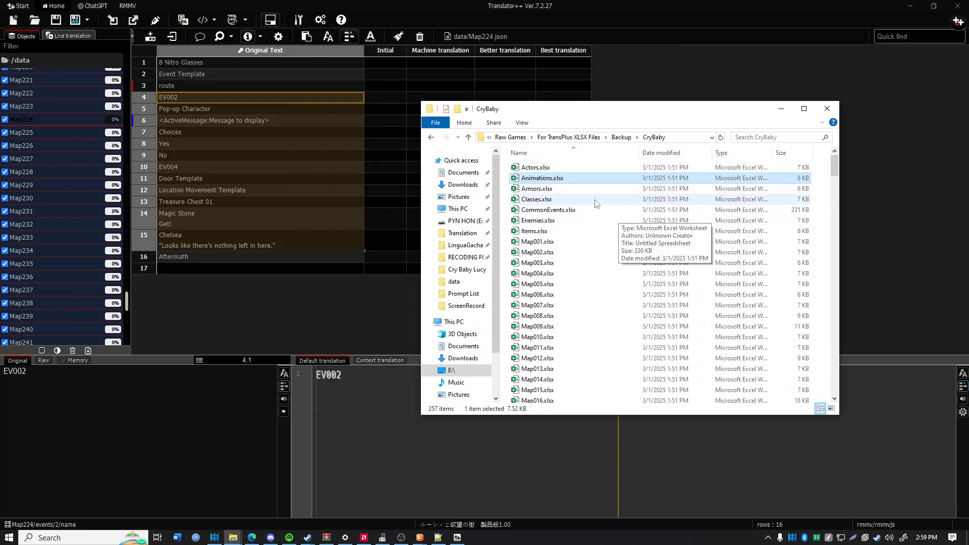
- Open the backup Actors.xlsx in Excel, examine the Japanese text rows in column A, and close the workbook
double_click(565, 169)
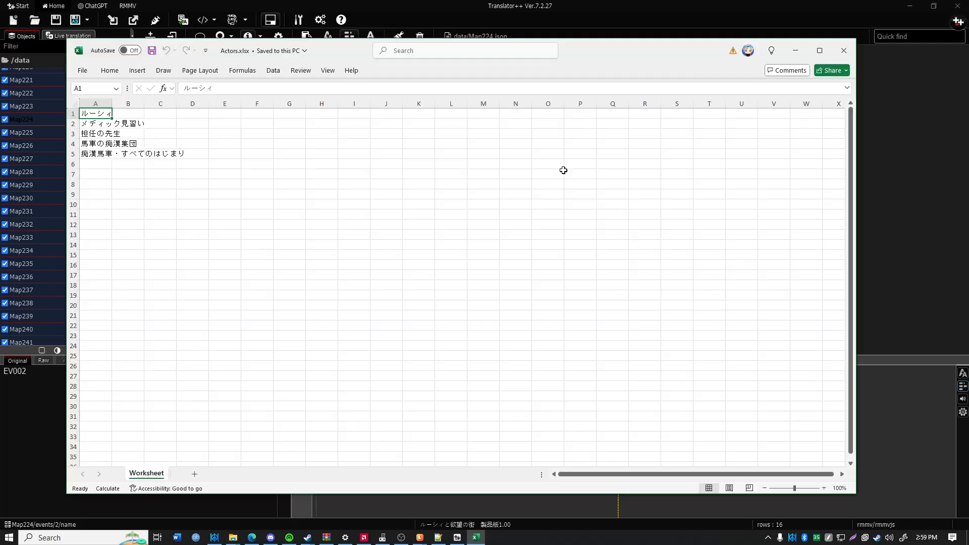
click(104, 125)
click(93, 141)
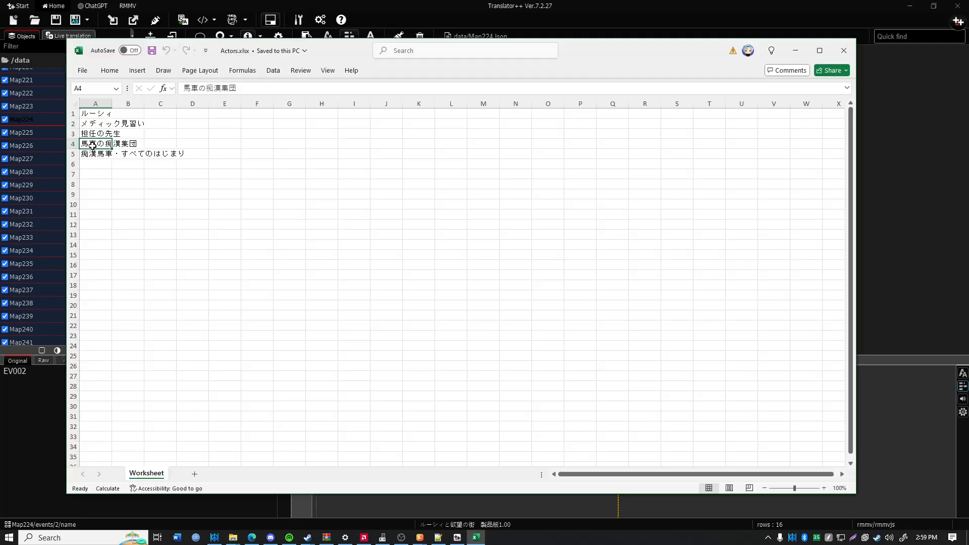
click(94, 114)
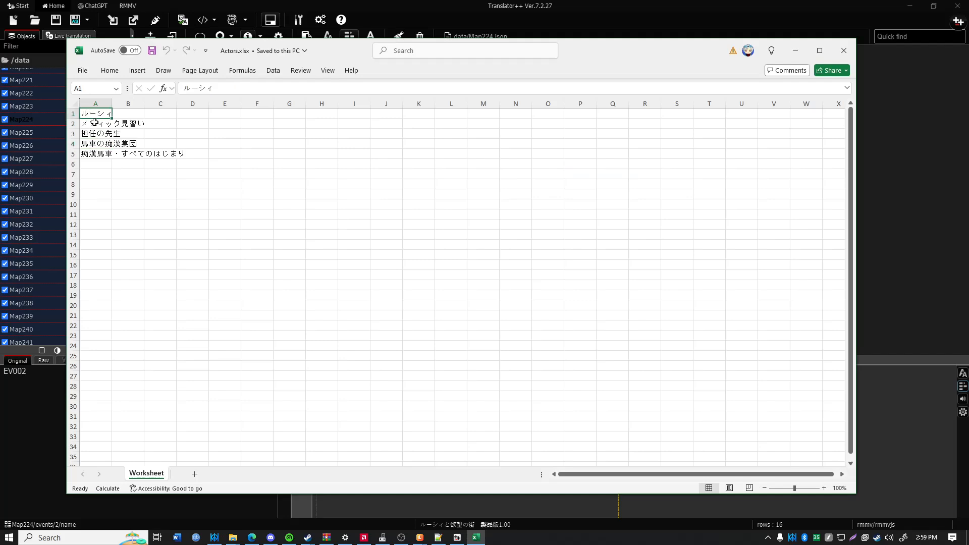
click(93, 123)
click(93, 142)
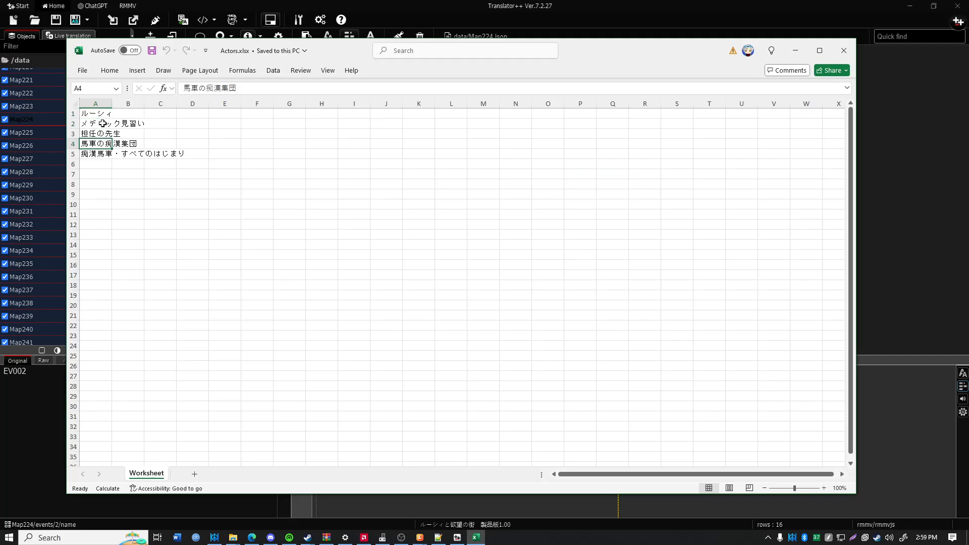
click(90, 113)
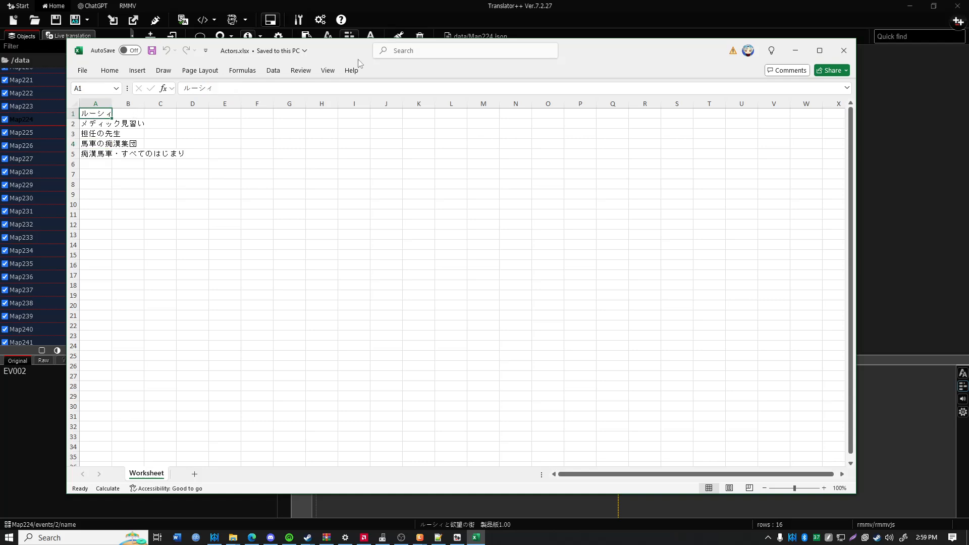
click(93, 123)
click(94, 142)
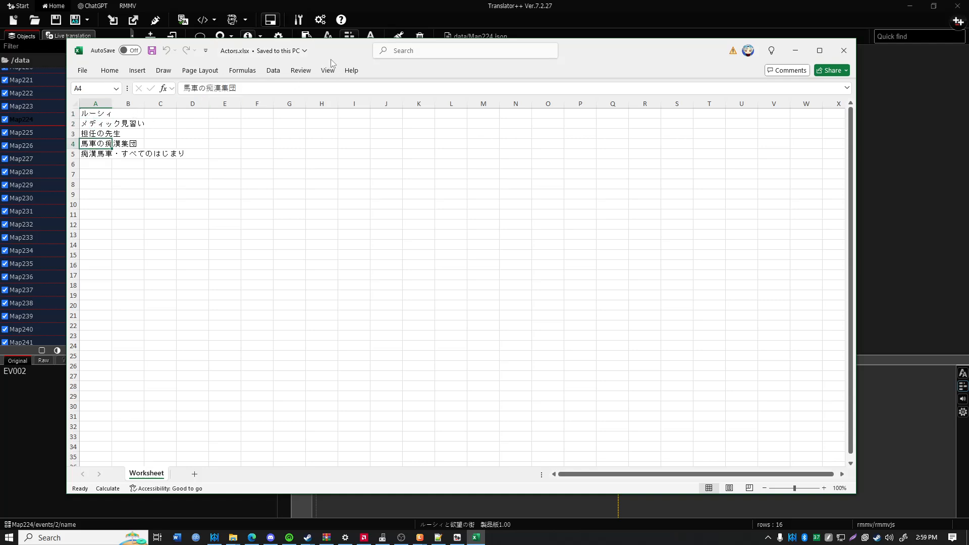
click(844, 51)
- Open Actors.xlsx from the CryBaby folder directly under For TransPlus XLSX Files and examine the row layout of its column A
key(alt+Up)
key(alt+Up)
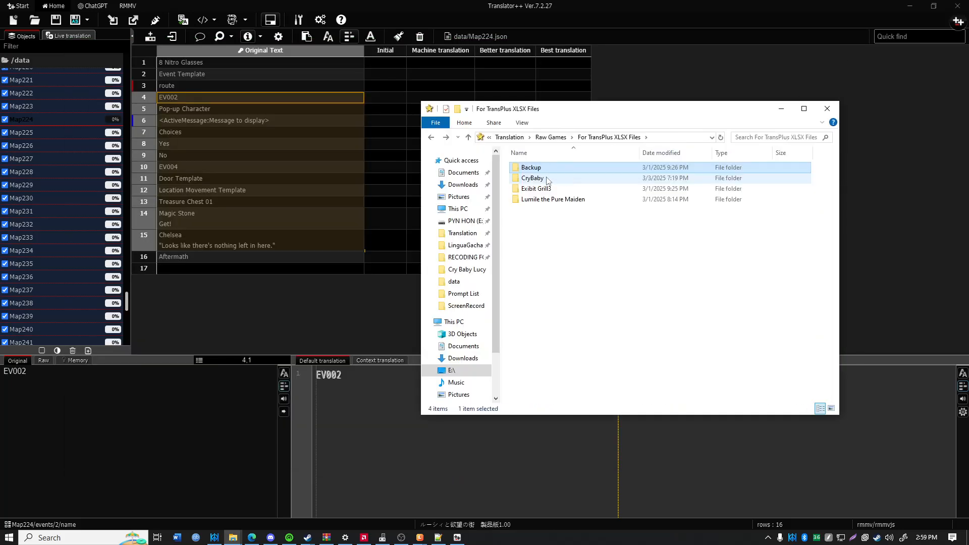
double_click(547, 179)
click(536, 180)
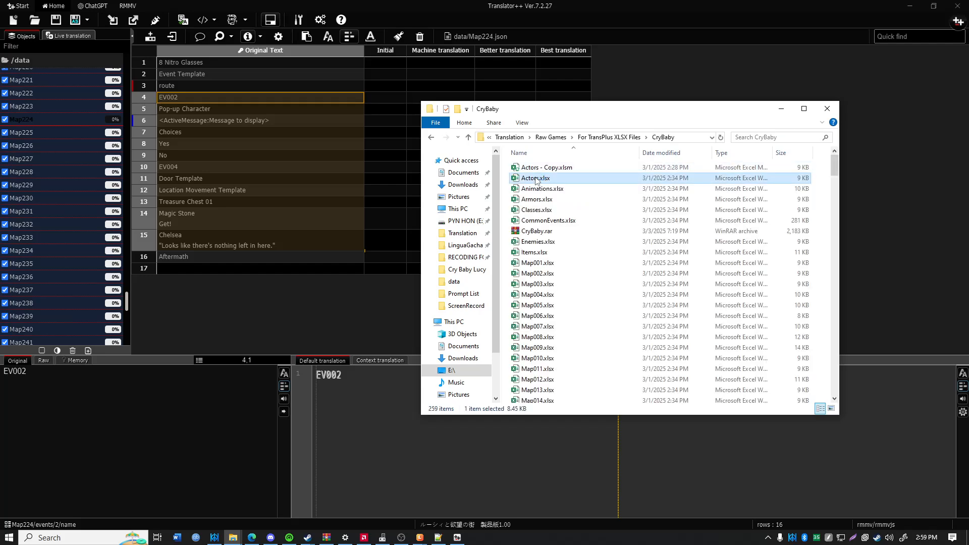
double_click(537, 180)
click(140, 193)
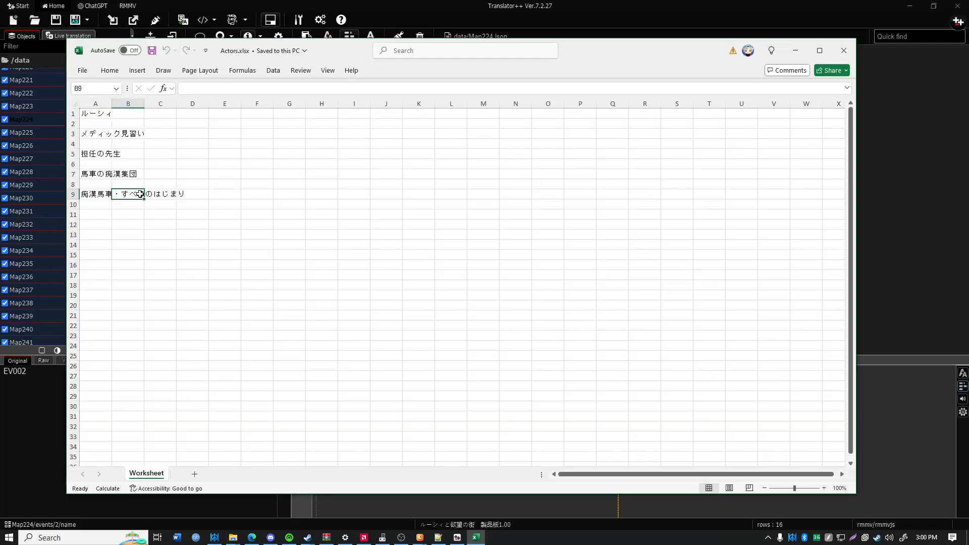
click(99, 154)
click(94, 114)
click(93, 133)
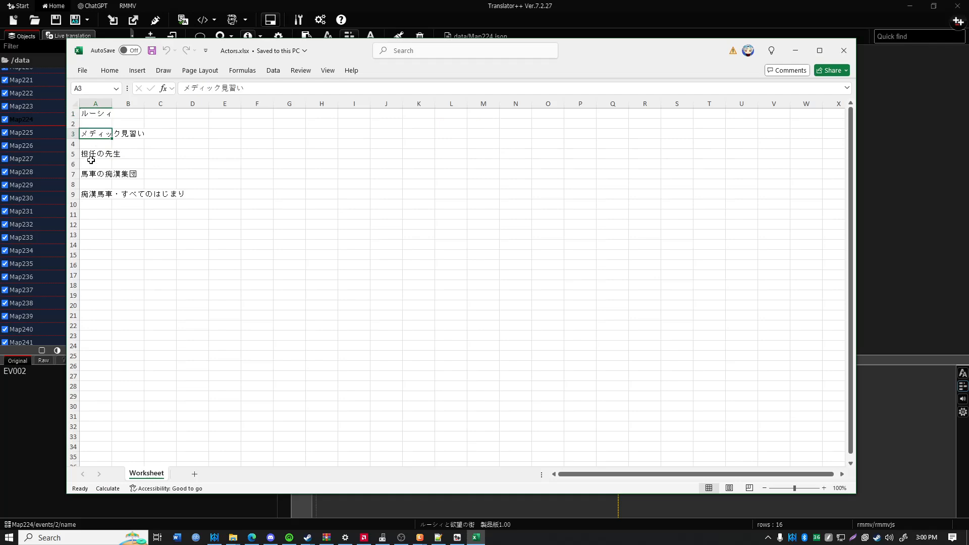
- Examine the blank rows between the text entries in column A of Actors.xlsx and close the workbook
click(91, 155)
click(91, 164)
click(91, 183)
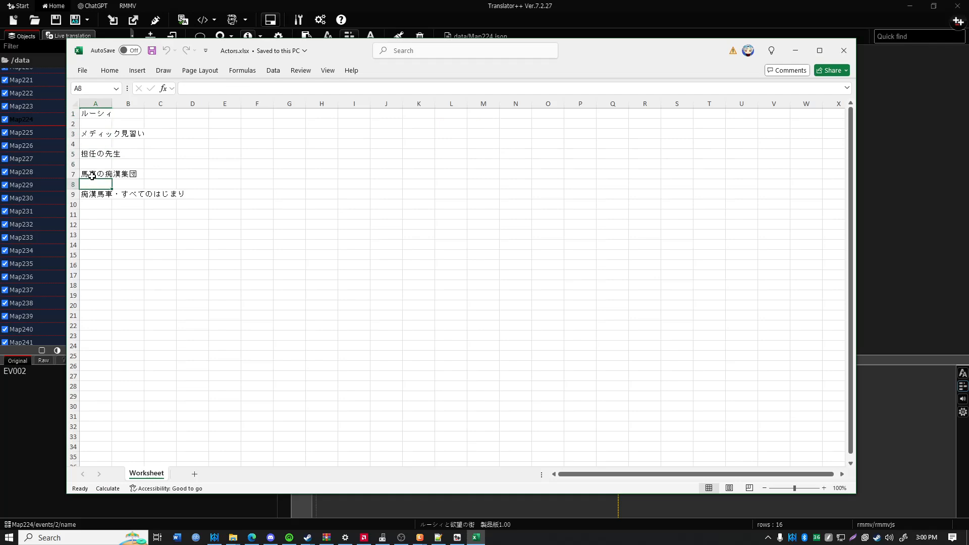
key(alt+F4)
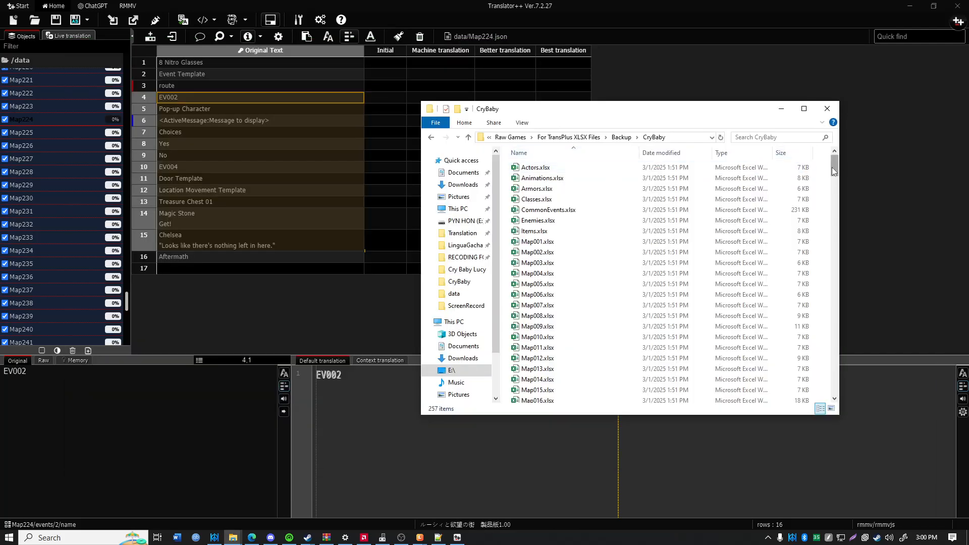
- Open Actors.xlsx from the Backup > CryBaby folder and save a copy there as an Excel Macro-Enabled Workbook (*.xlsm) named Actors
mouse_move(834, 172)
mouse_down()
mouse_move(834, 326)
mouse_move(797, 418)
mouse_move(837, 249)
mouse_move(836, 167)
mouse_up()
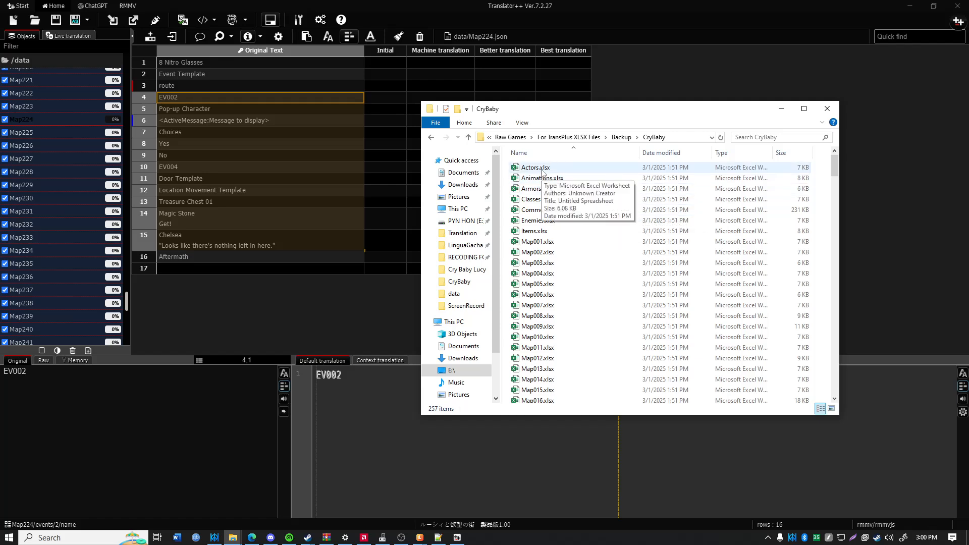
right_click(542, 170)
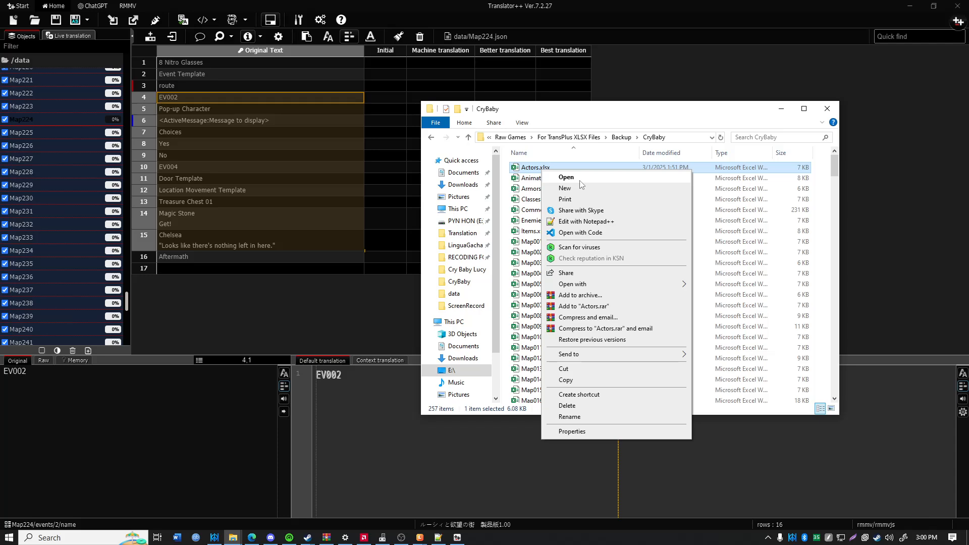
click(580, 179)
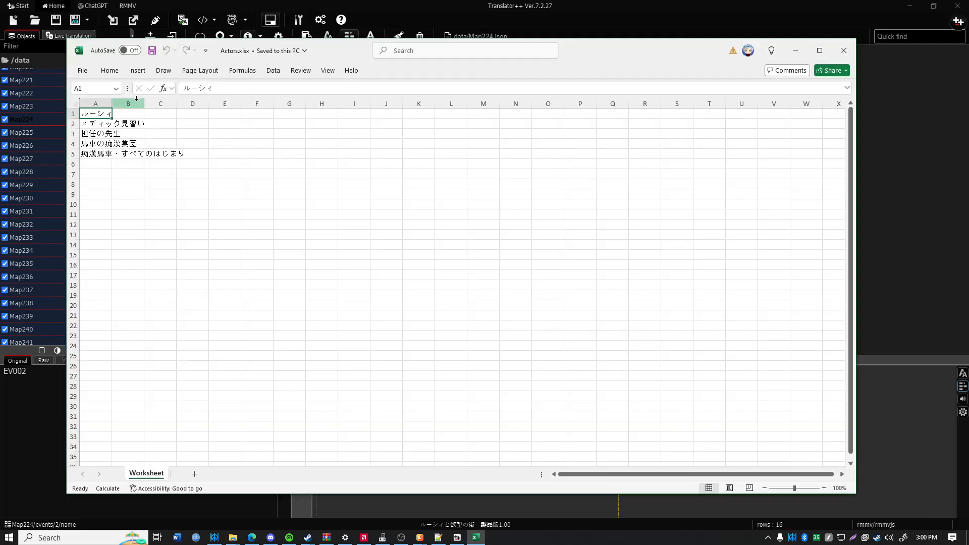
click(82, 70)
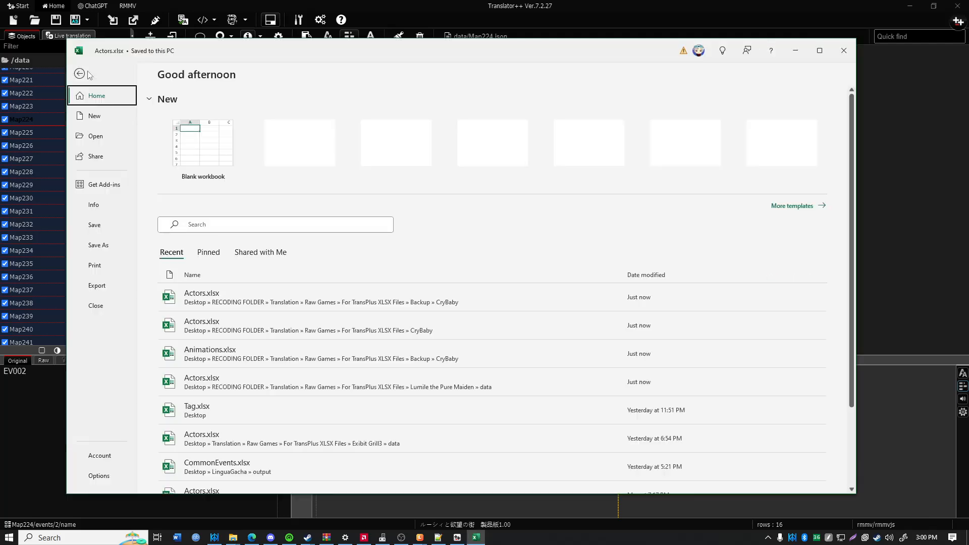
click(106, 249)
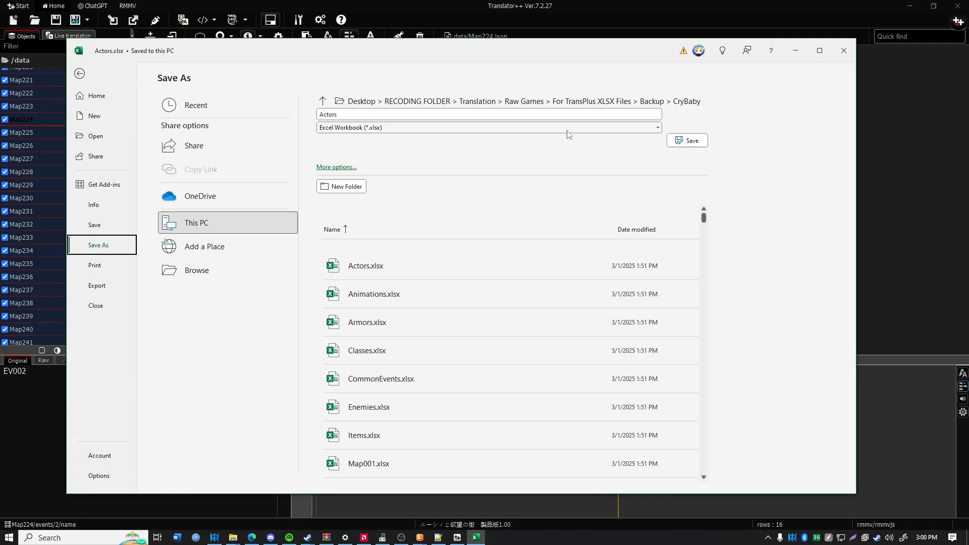
click(567, 128)
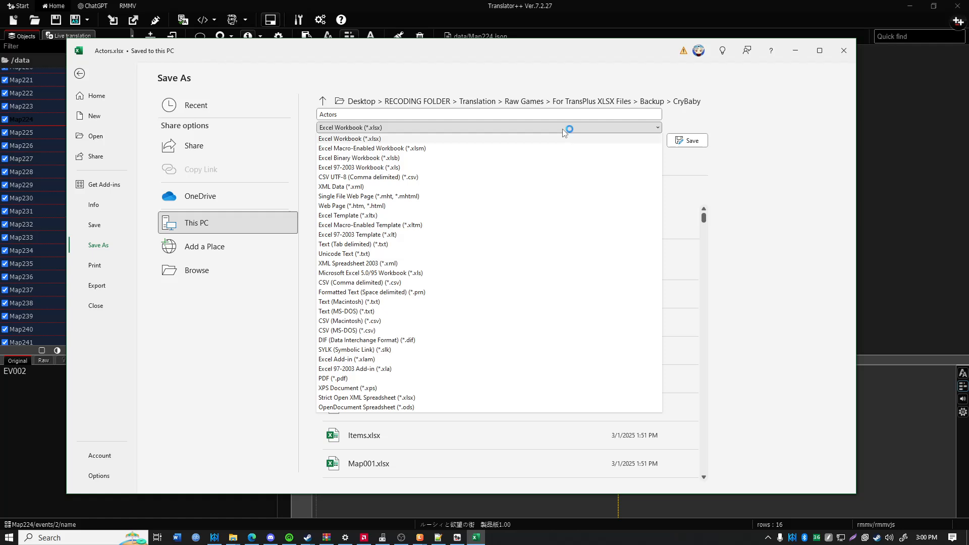
click(345, 149)
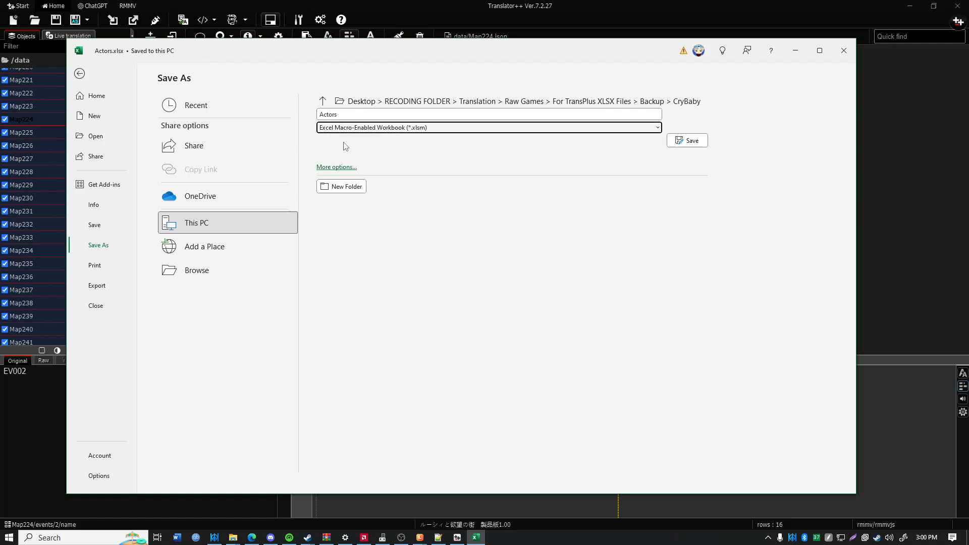
click(699, 143)
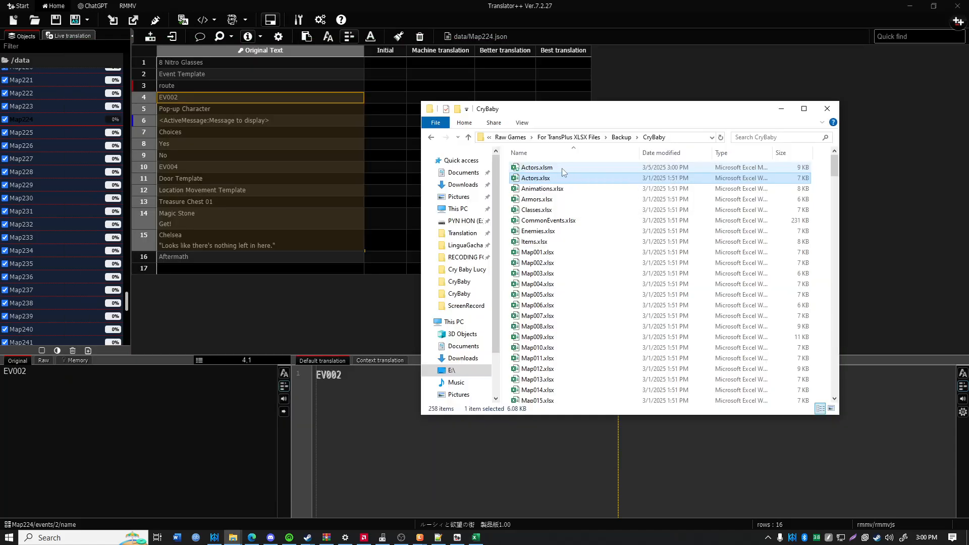
- Open Actors.xlsm from the Backup > CryBaby folder and discard the stray change to cell A1
click(562, 168)
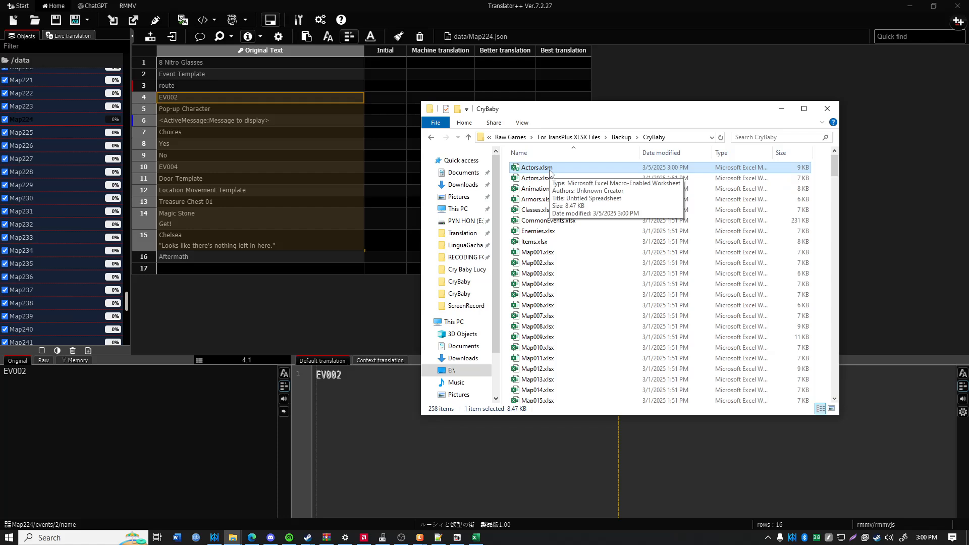
double_click(601, 170)
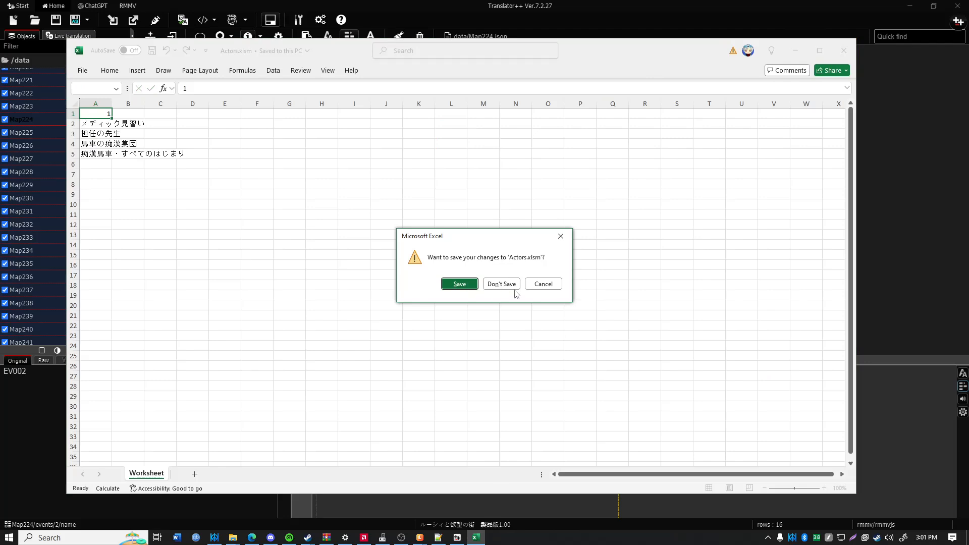
click(515, 284)
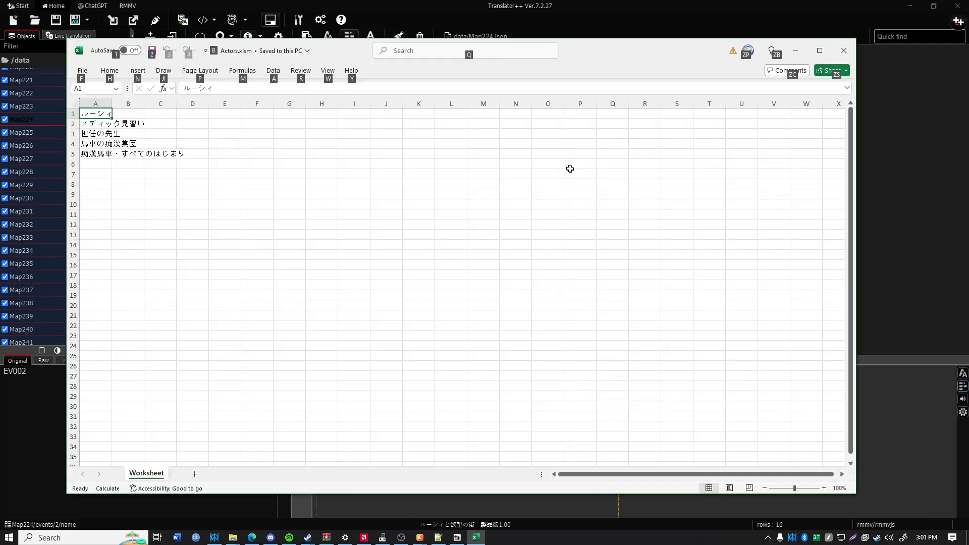
- Open the Visual Basic for Applications editor for Actors.xlsm and insert a new standard module
key(alt+F11)
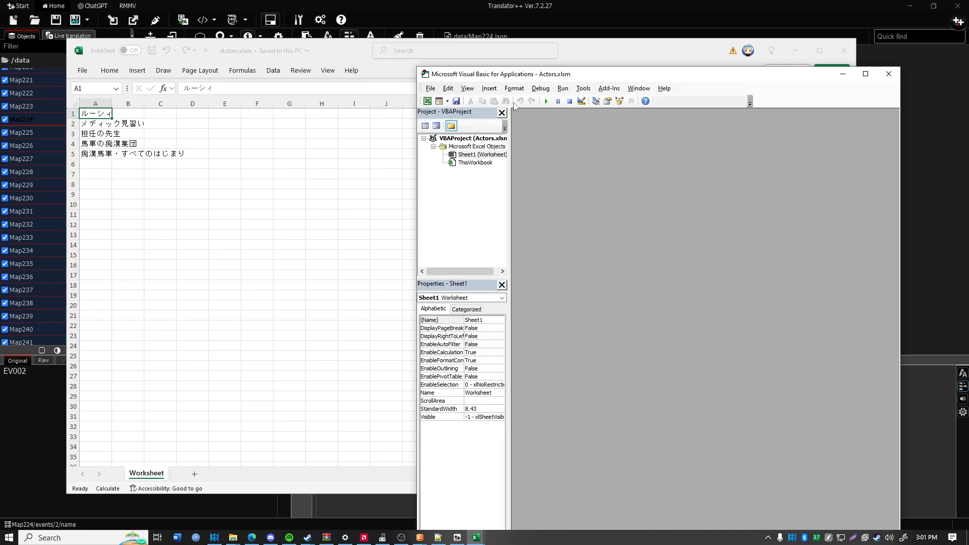
drag(504, 76, 391, 66)
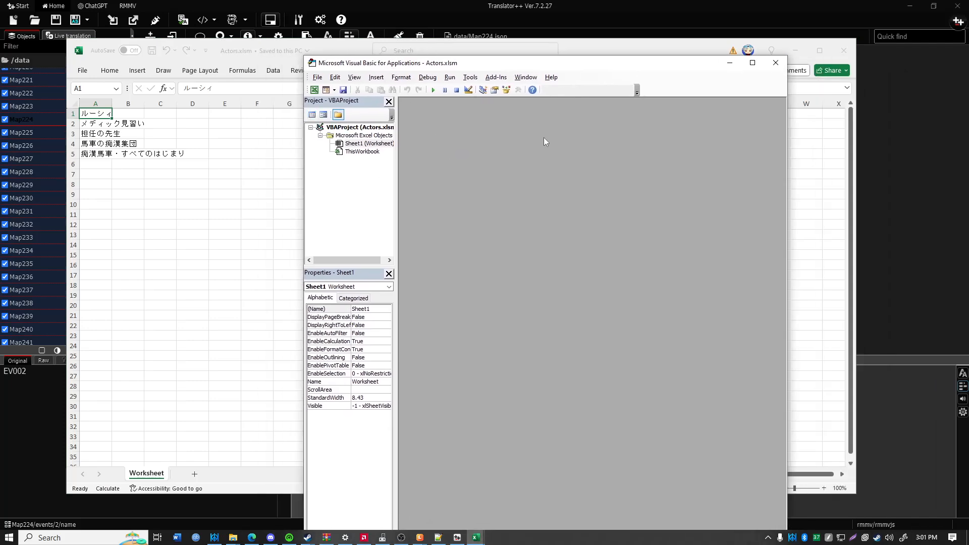
drag(540, 67, 546, 40)
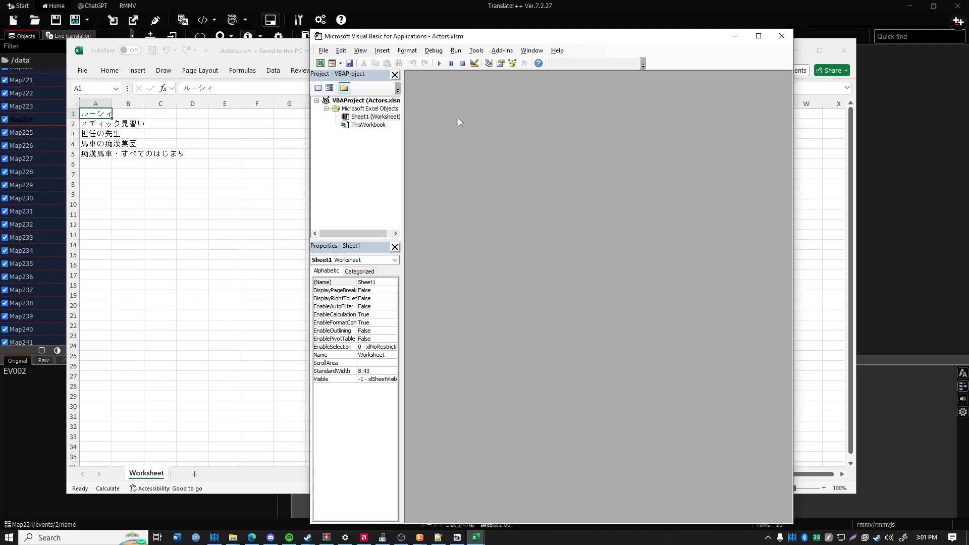
click(341, 63)
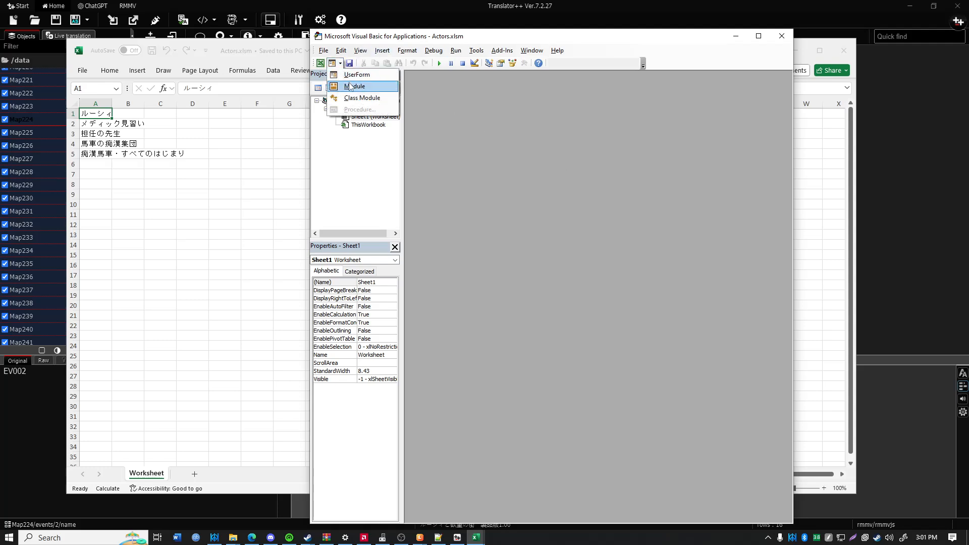
click(351, 87)
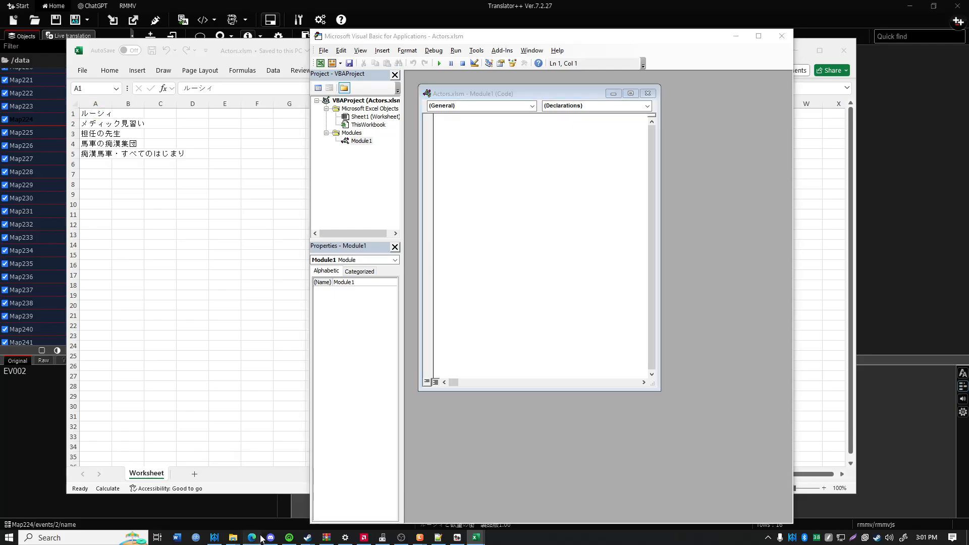
- Switch to the Gemini chat in the browser and copy the full InsertBlankRowsInAllFiles VBA code
click(251, 538)
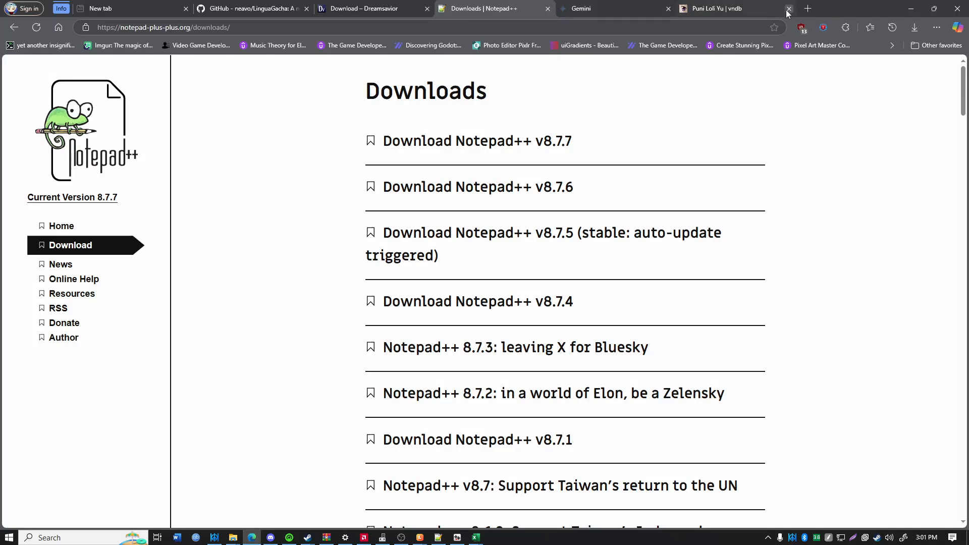
click(614, 5)
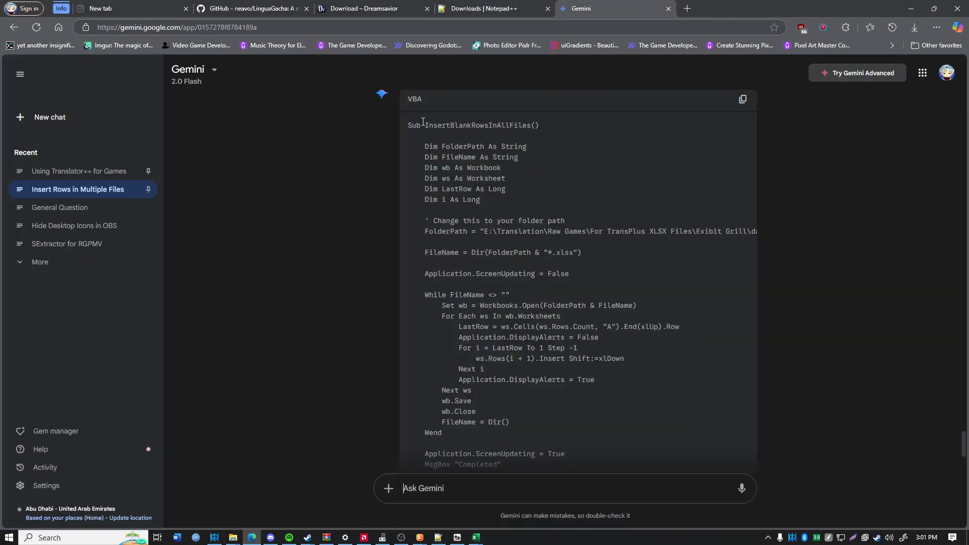
drag(404, 126, 566, 277)
scroll(637, 257, up, 4)
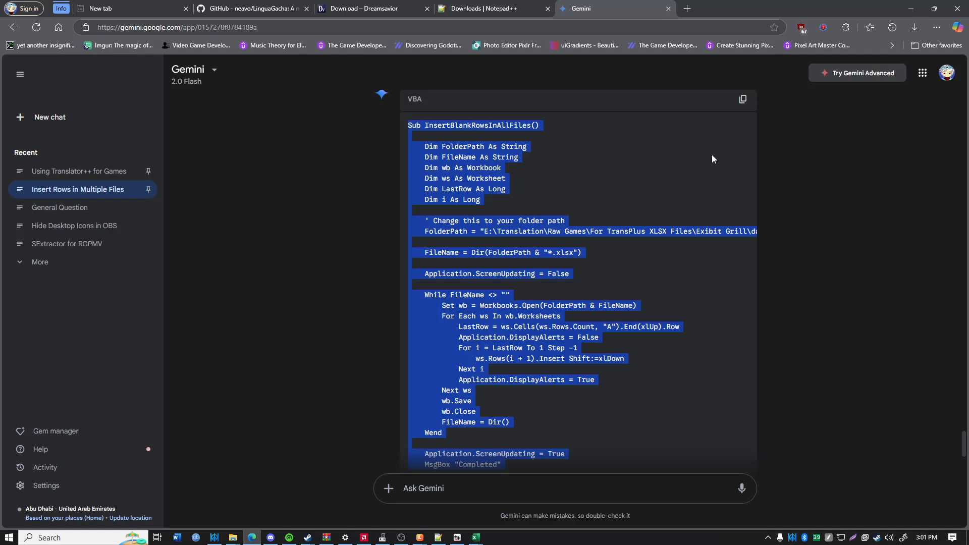
click(744, 101)
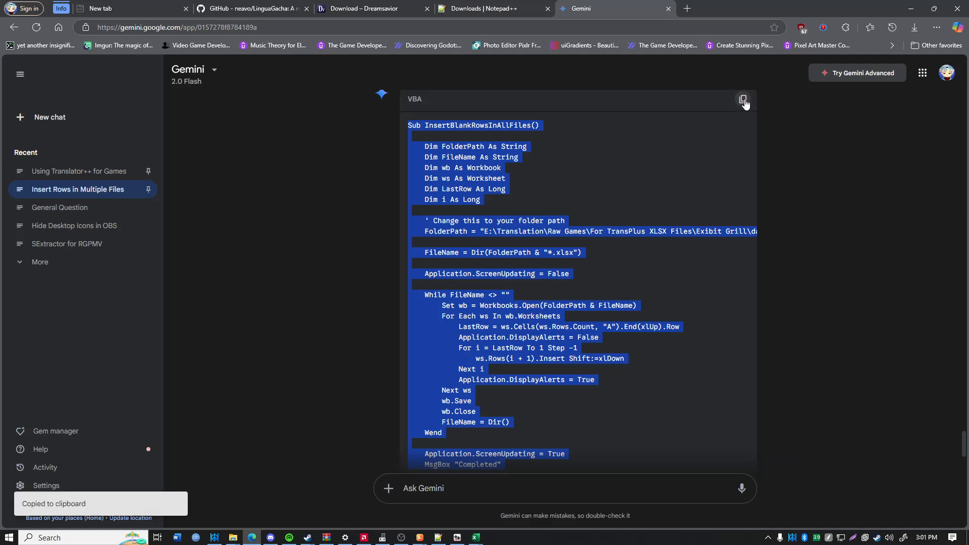
- Switch back to the VBA editor and paste the InsertBlankRowsInAllFiles code into the empty module
mouse_move(473, 539)
click(529, 511)
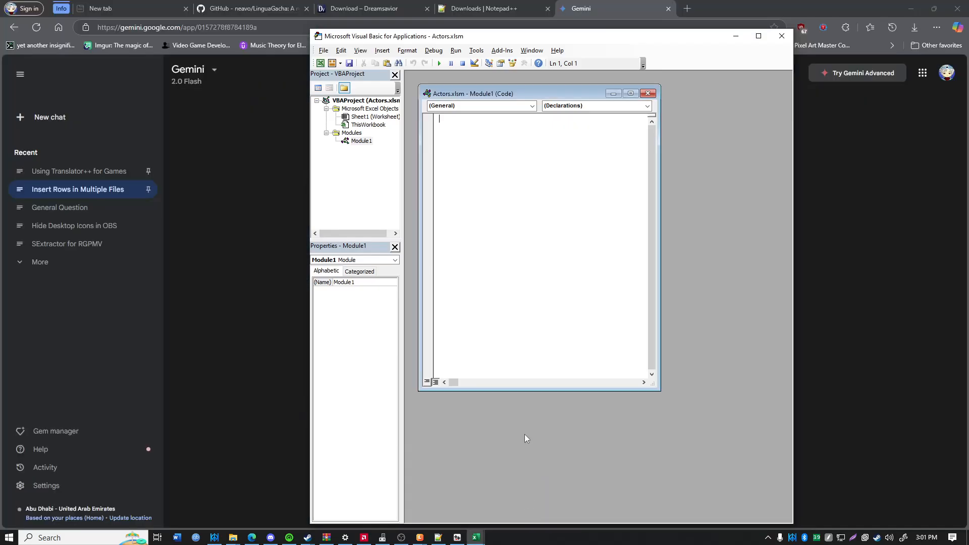
key(ctrl+v)
scroll(471, 168, up, 1)
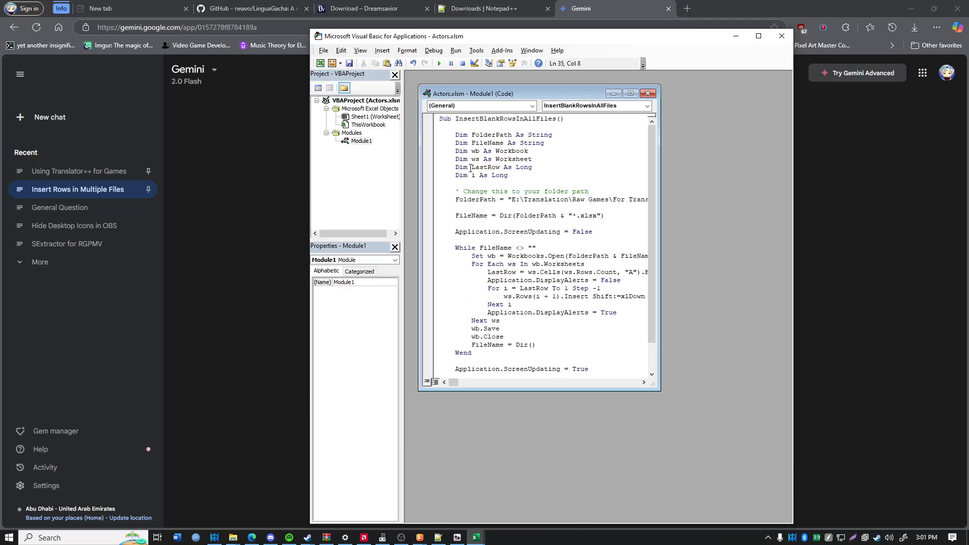
- Remove the existing folder path from the FolderPath line, keeping only the final backslash between the quotes
click(495, 119)
drag(463, 192, 653, 197)
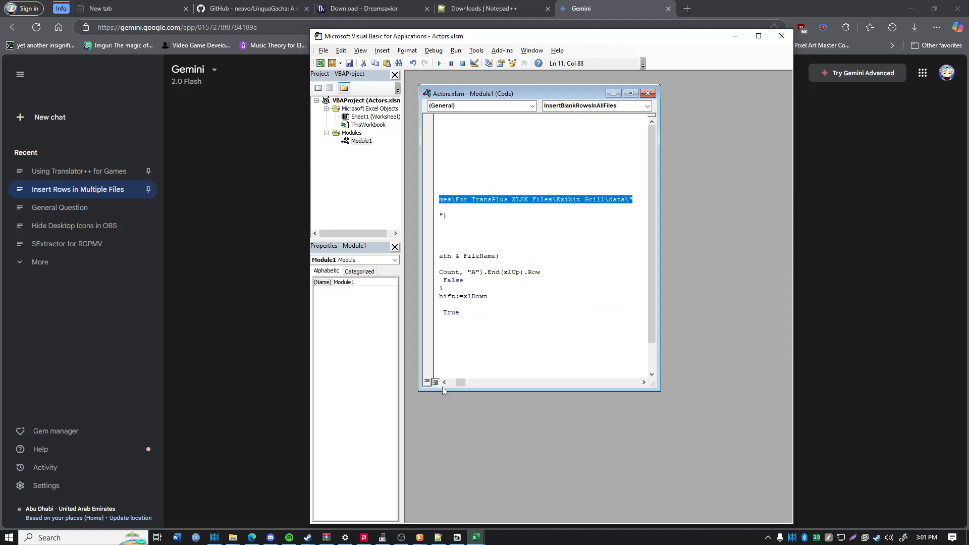
click(629, 201)
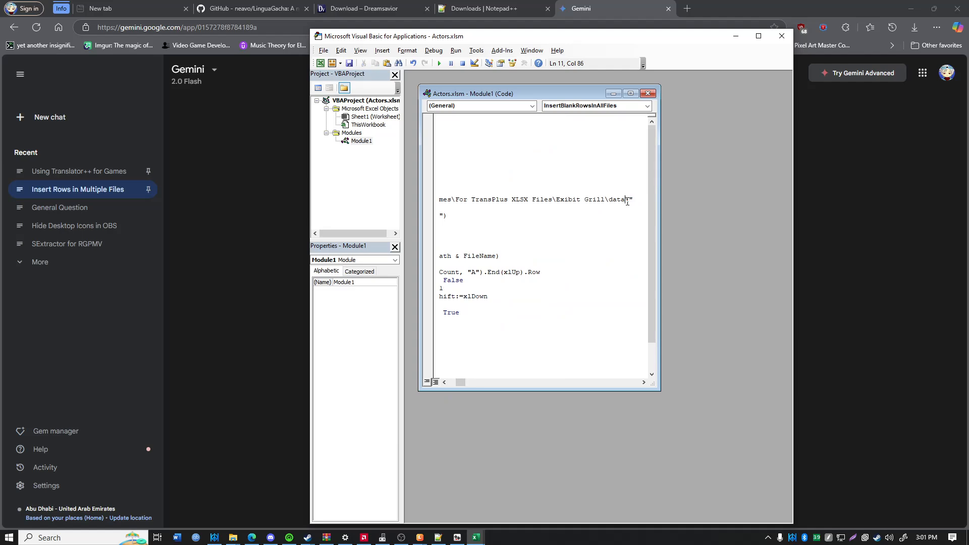
drag(629, 201, 514, 204)
key(Delete)
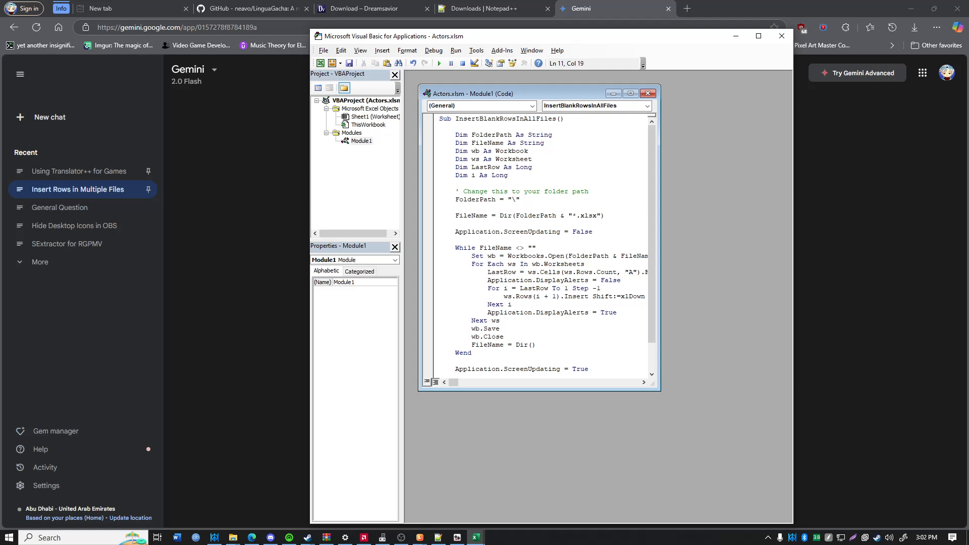
double_click(510, 201)
- Copy the backup CryBaby folder's path from File Explorer and set FolderPath to "E:\RECODING FOLDER\Translation\Raw Games\For TransPlus XLSX Files\Backup\CryBaby\"
mouse_move(233, 538)
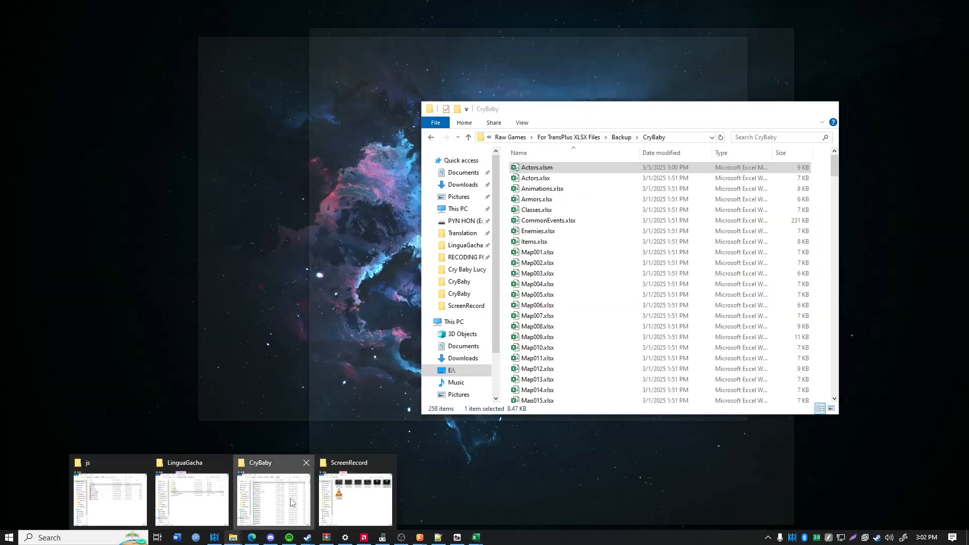
click(293, 502)
click(670, 140)
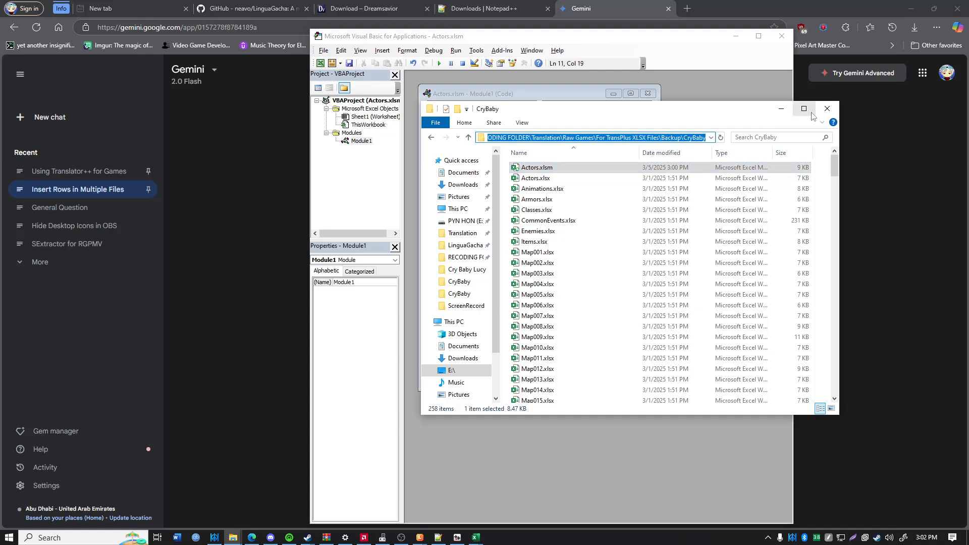
click(781, 108)
click(515, 203)
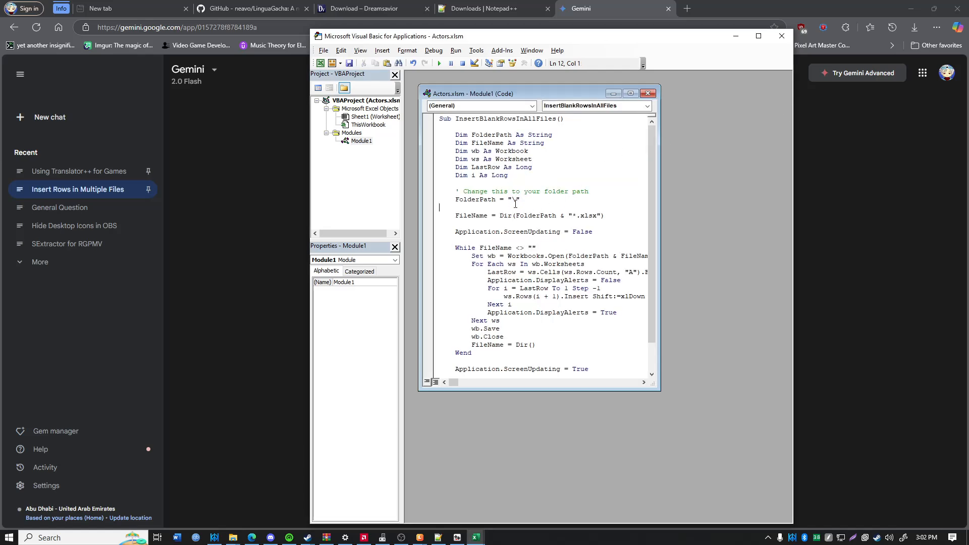
key(ctrl+v)
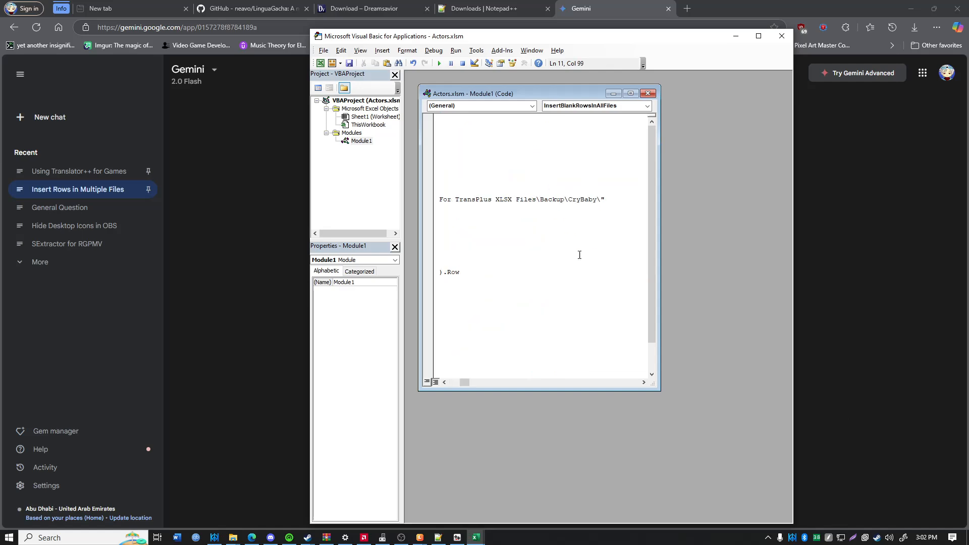
click(472, 382)
drag(473, 383, 423, 382)
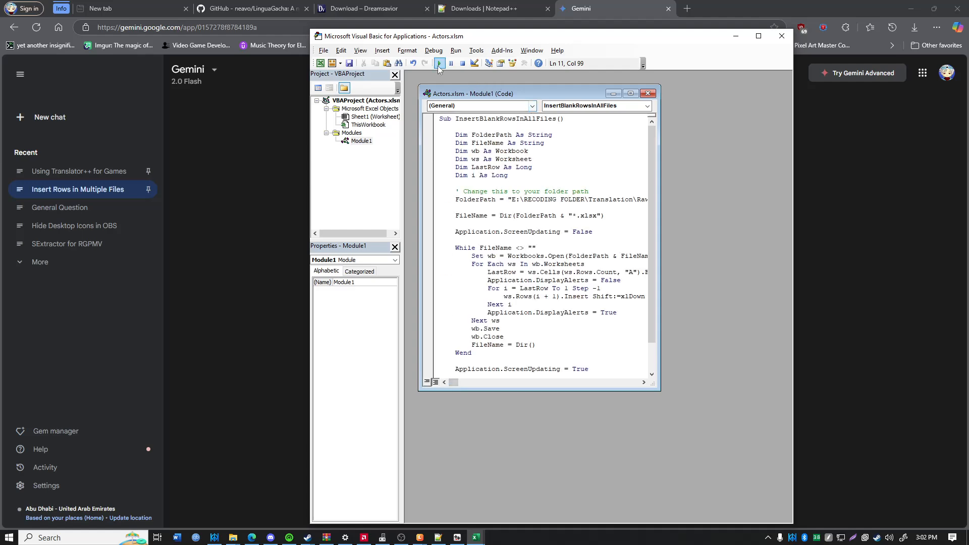
- Run the InsertBlankRowsInAllFiles macro, dismiss its completion message, and close the VBA editor
click(438, 64)
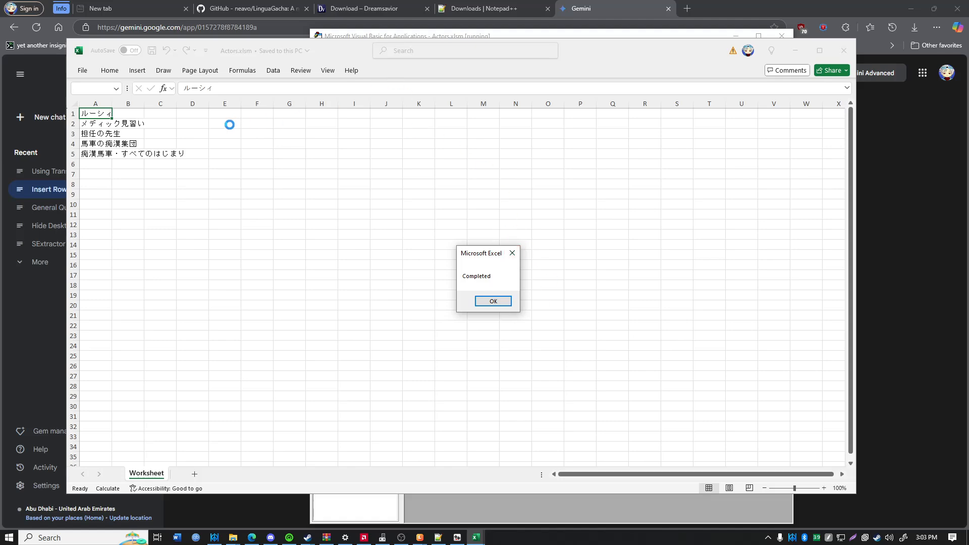
click(494, 301)
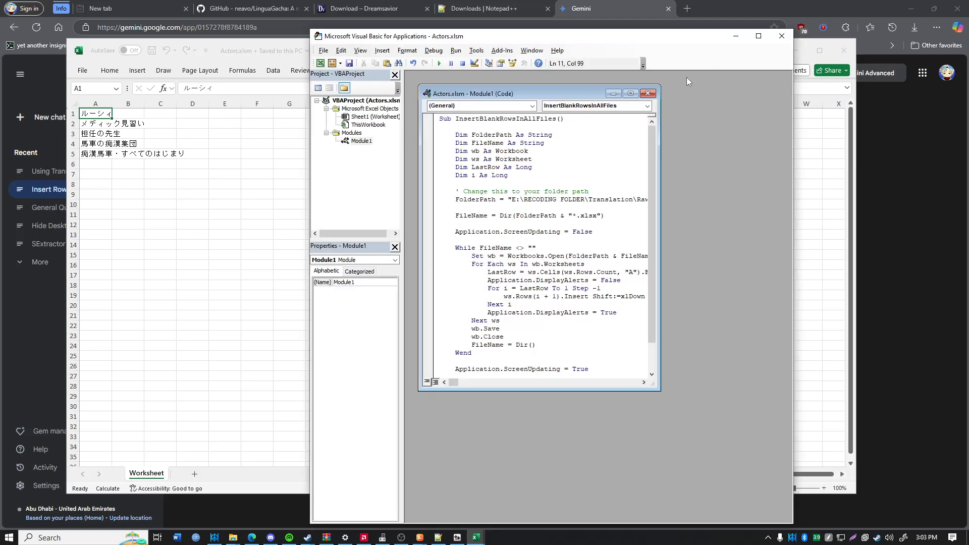
click(648, 93)
click(782, 35)
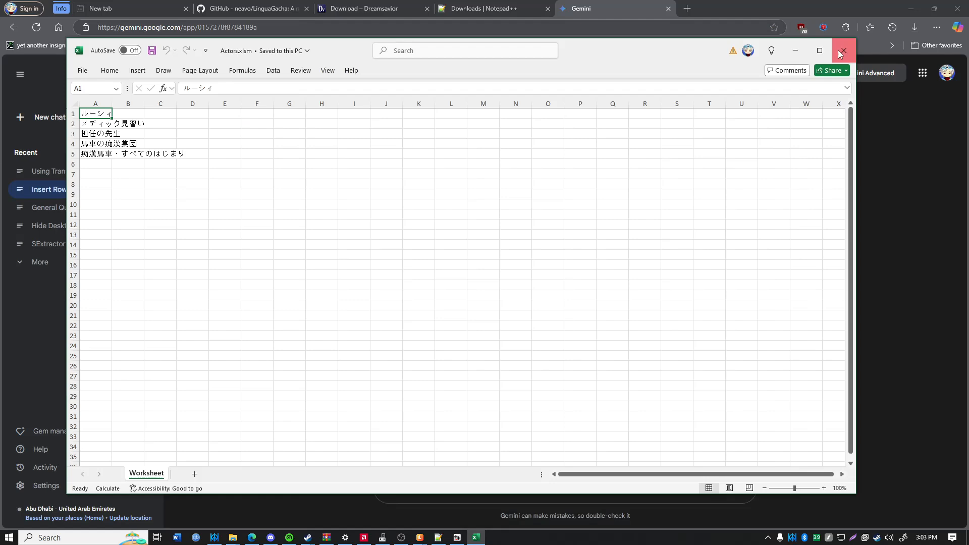
- Close Actors.xlsm, return to the backup CryBaby folder, and check Actors.xlsx for the inserted blank rows
click(842, 52)
click(503, 284)
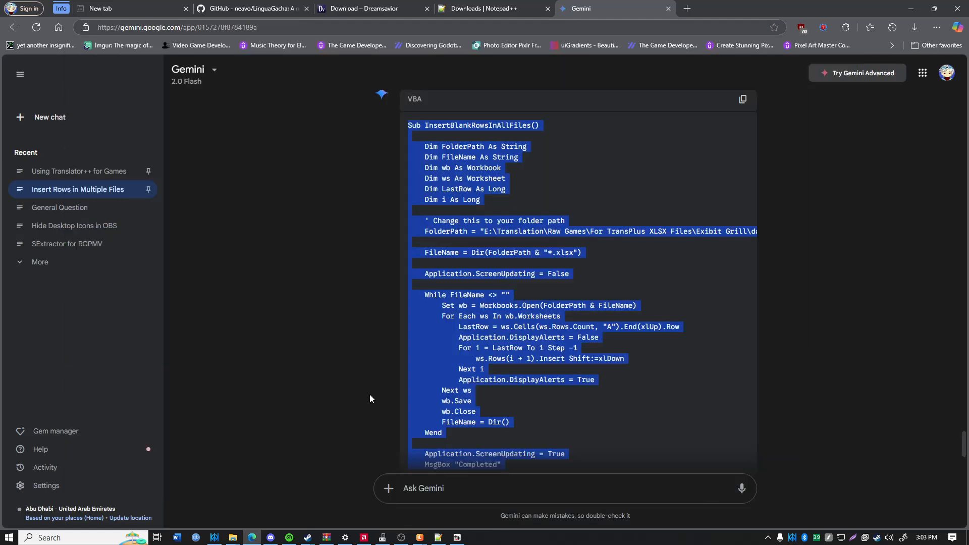
mouse_move(233, 537)
click(266, 513)
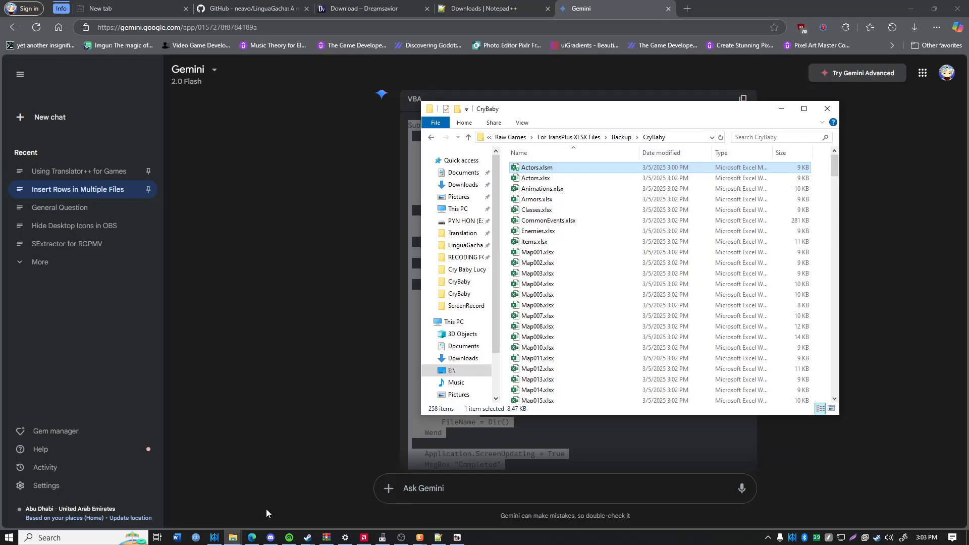
double_click(528, 179)
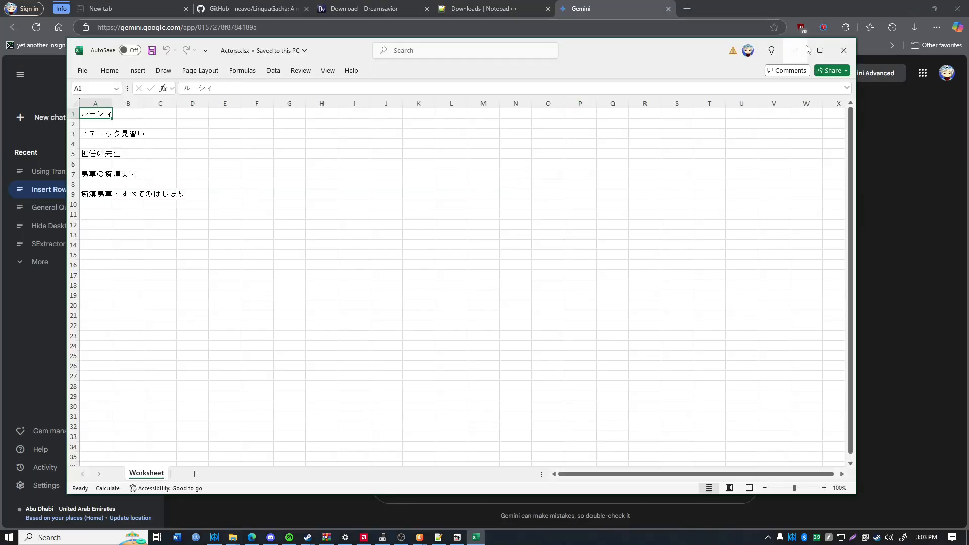
click(843, 49)
- Check Map002.xlsx and Weapons.xlsx for the inserted blank rows, closing each workbook after viewing it
double_click(683, 264)
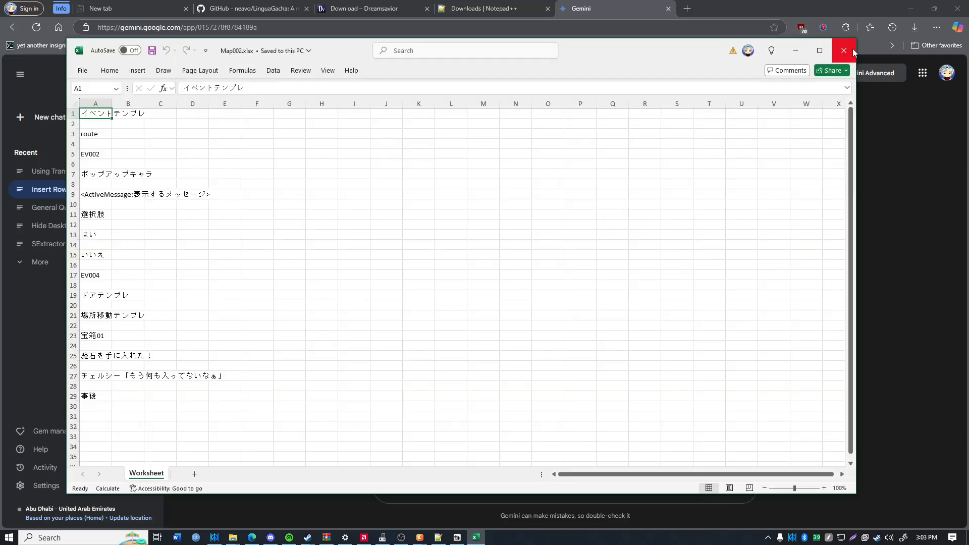
click(844, 50)
drag(834, 166, 834, 384)
click(657, 397)
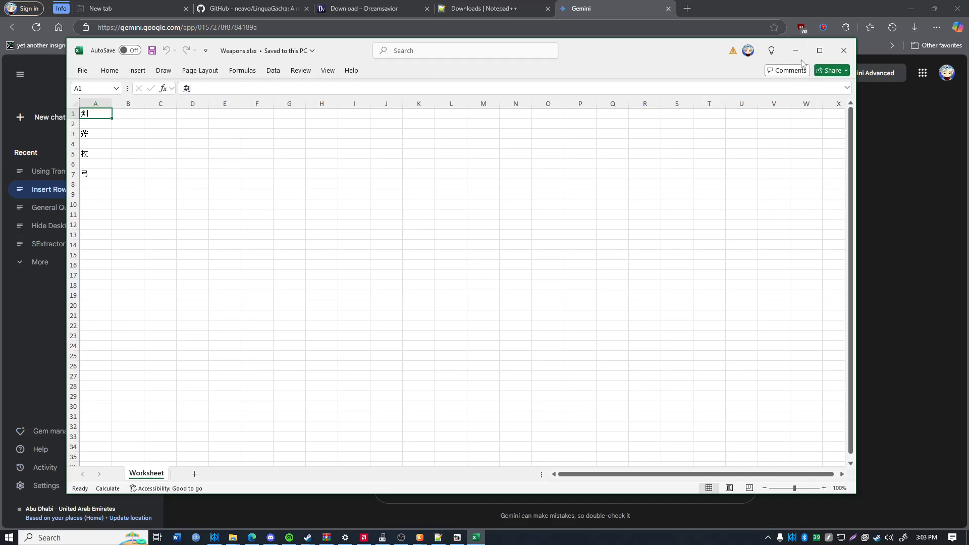
click(850, 51)
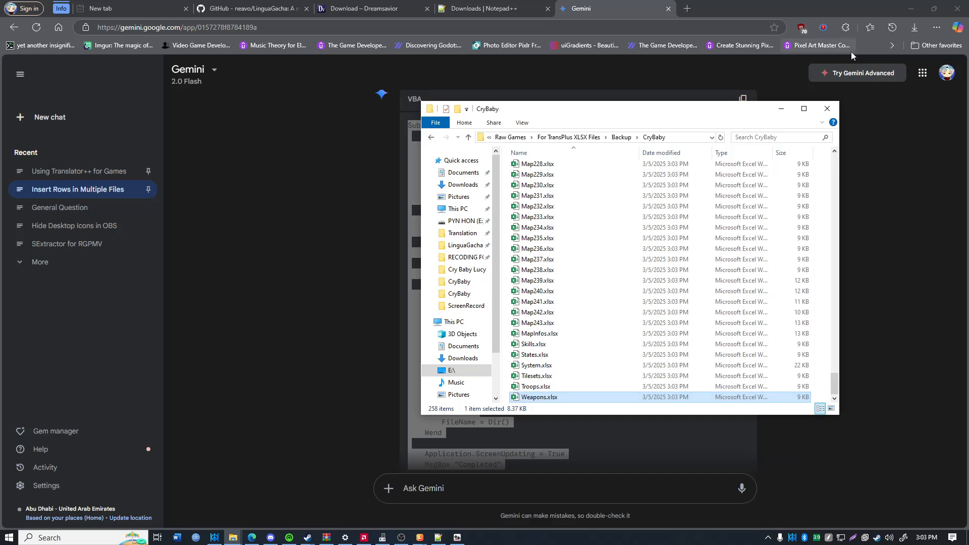
- Select and copy all files in the backup CryBaby folder
scroll(654, 273, up, 20)
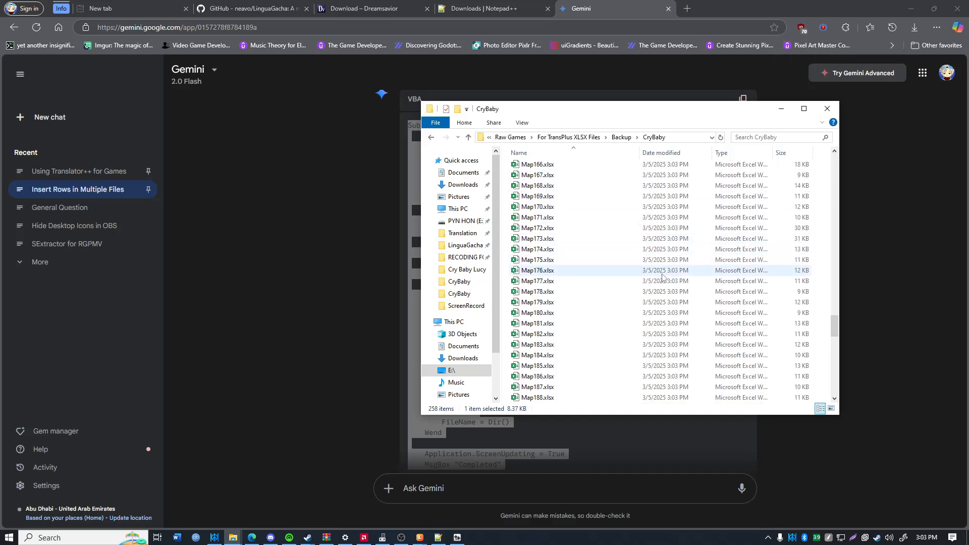
scroll(654, 273, up, 8)
key(ctrl+a)
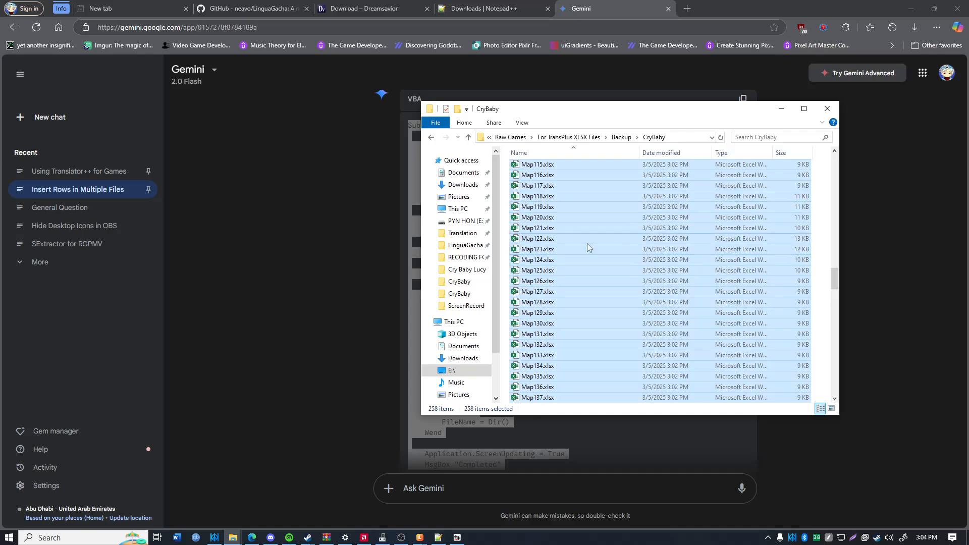
scroll(587, 246, up, 20)
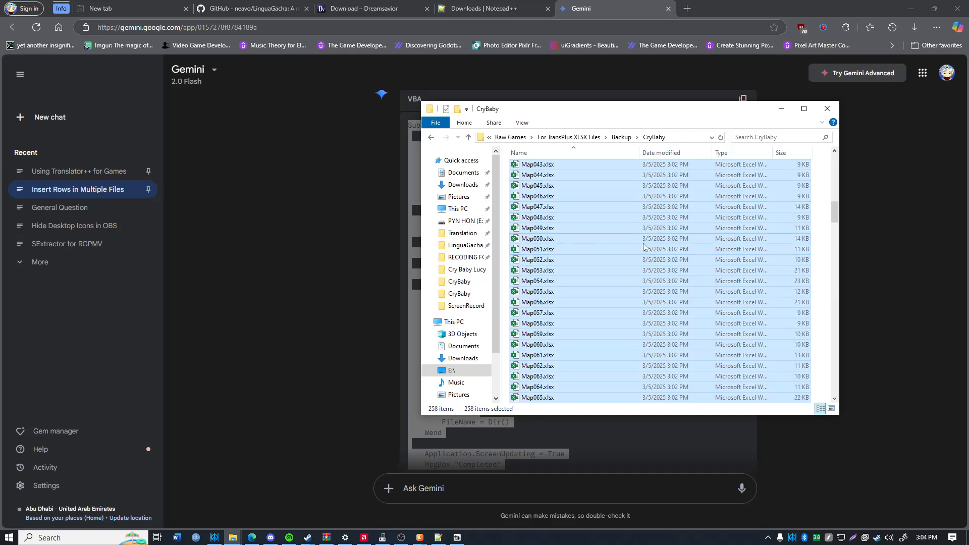
- Go to the LinguaGacha folder inside RECODING FOLDER on drive E
click(466, 246)
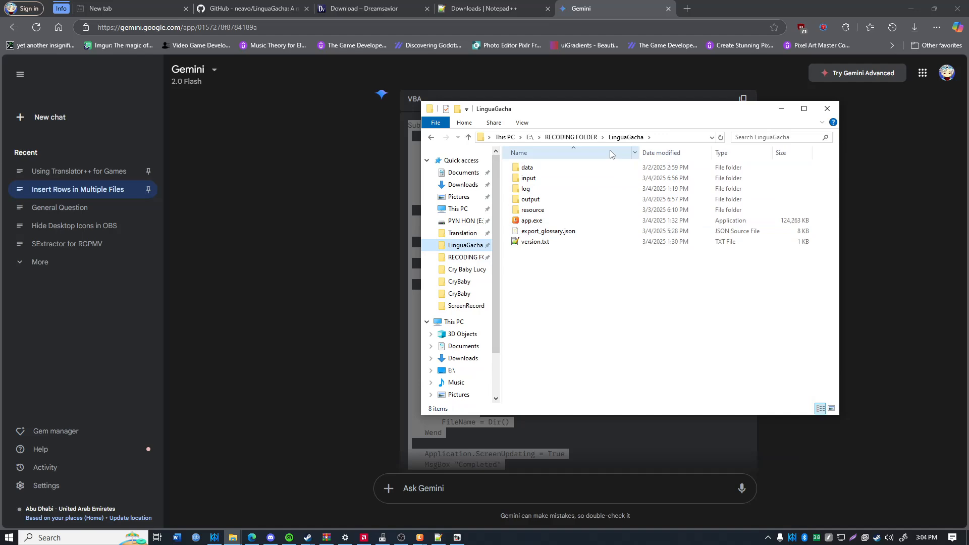
click(571, 137)
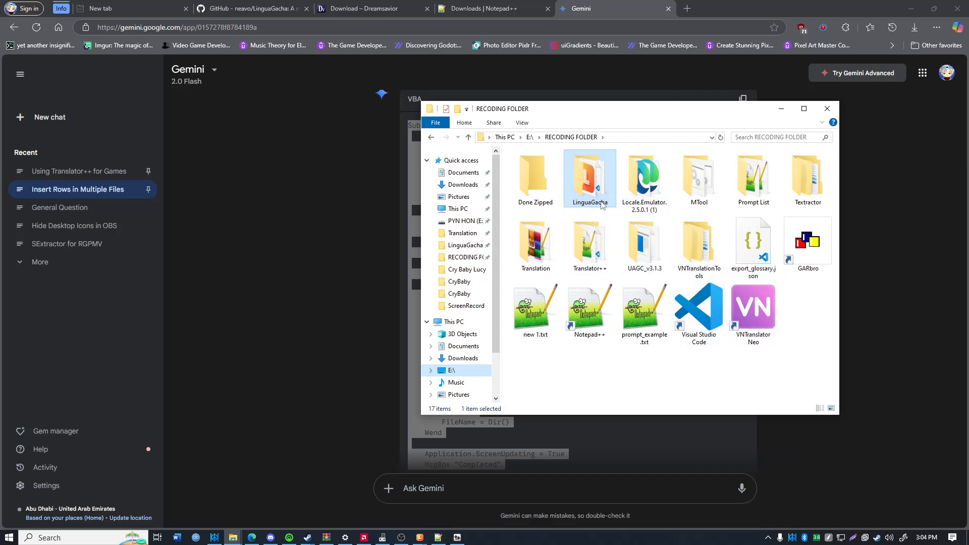
double_click(592, 195)
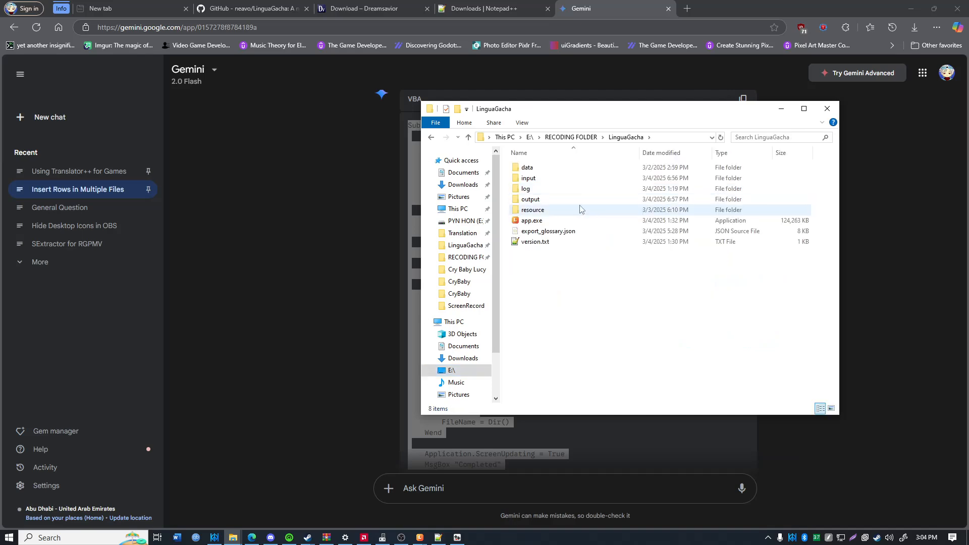
click(529, 180)
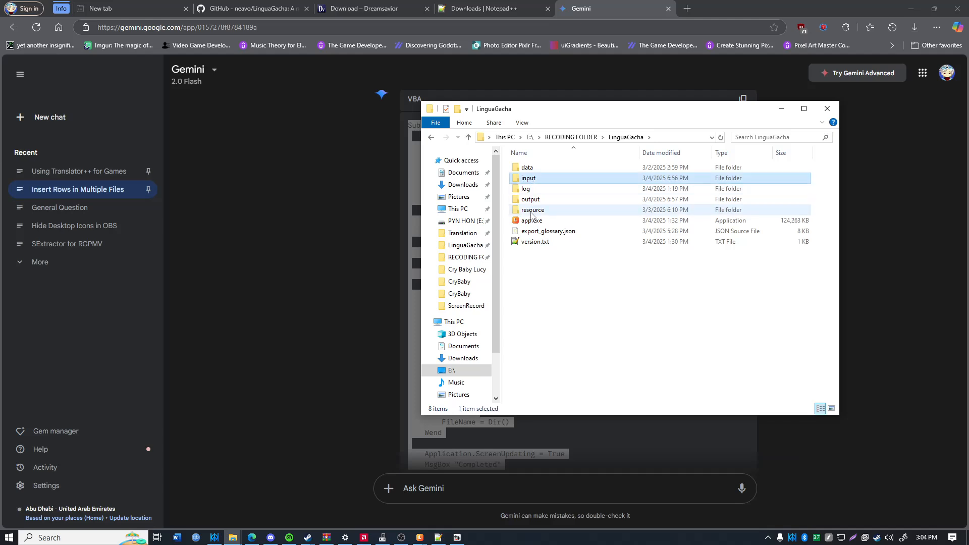
click(531, 201)
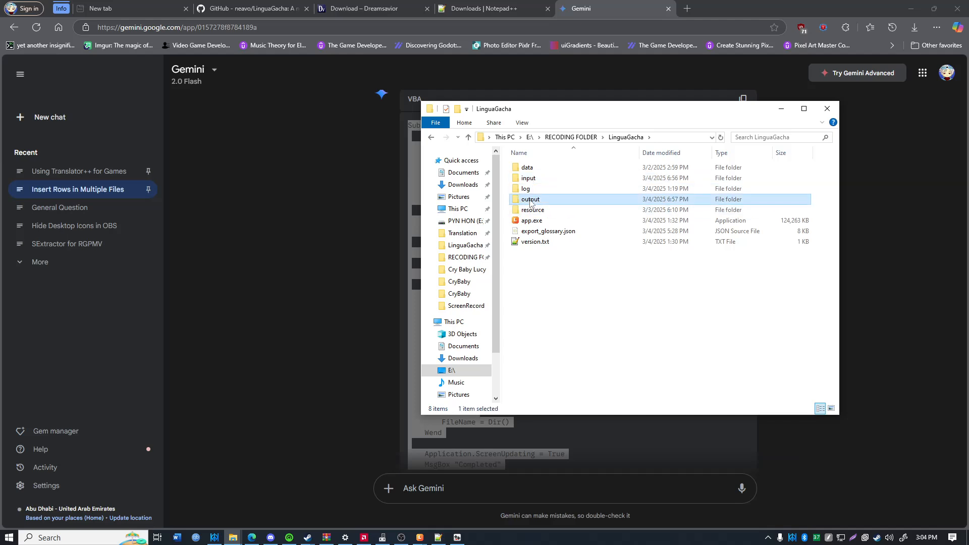
mouse_move(555, 214)
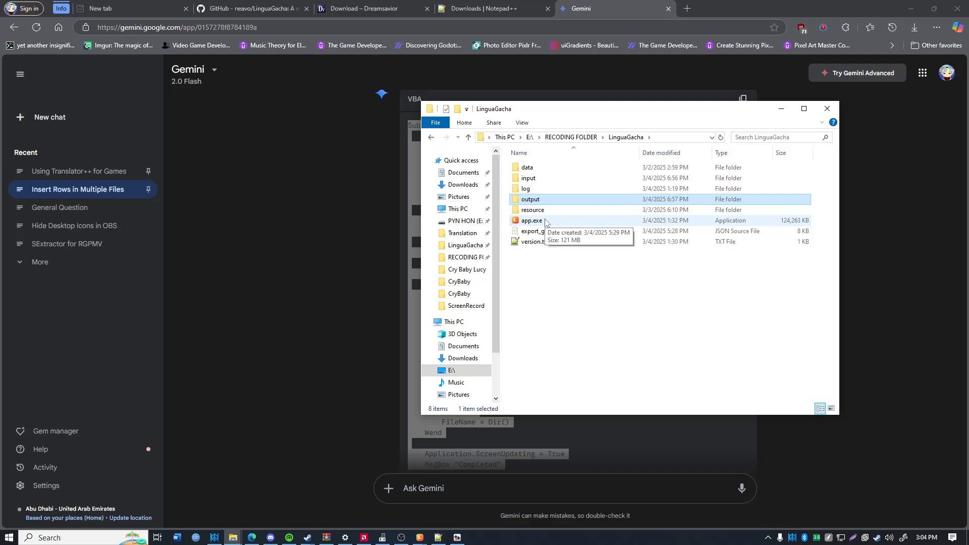
click(533, 179)
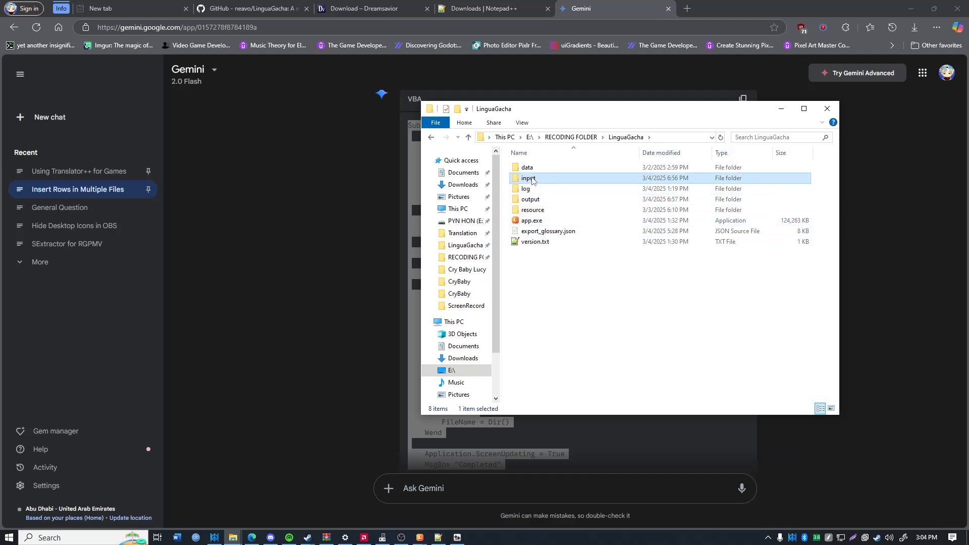
click(534, 200)
click(534, 189)
click(533, 180)
click(534, 201)
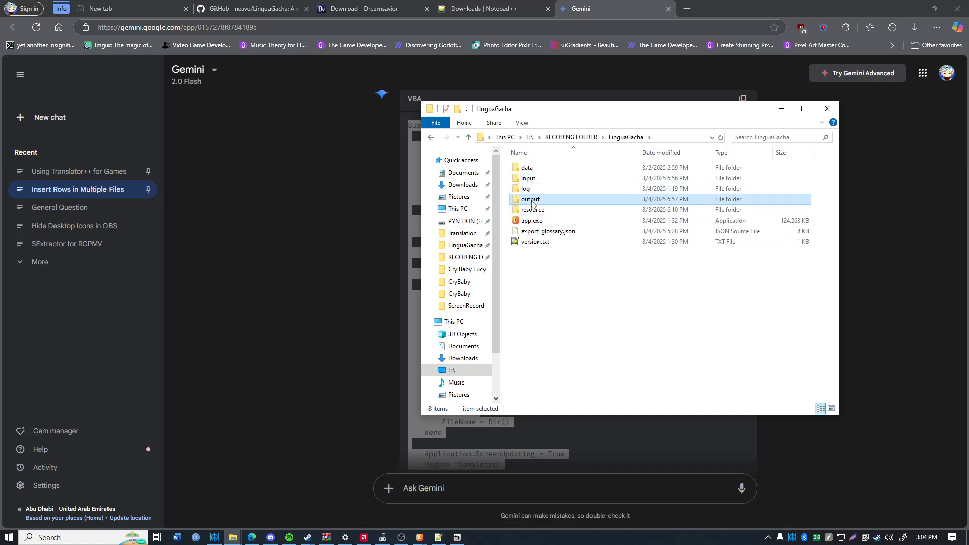
click(534, 180)
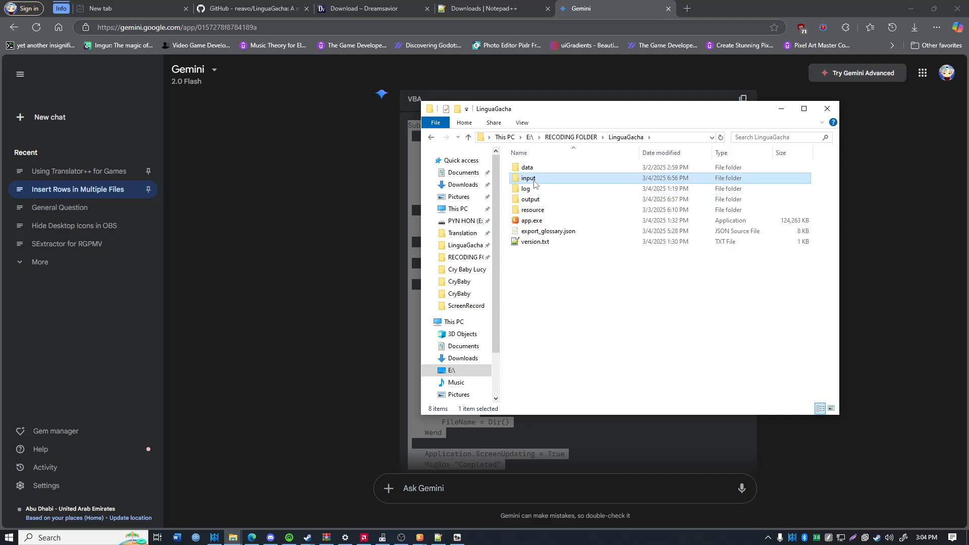
- Paste the copied CryBaby files into LinguaGacha's input folder, replacing the files that have the same names
double_click(534, 180)
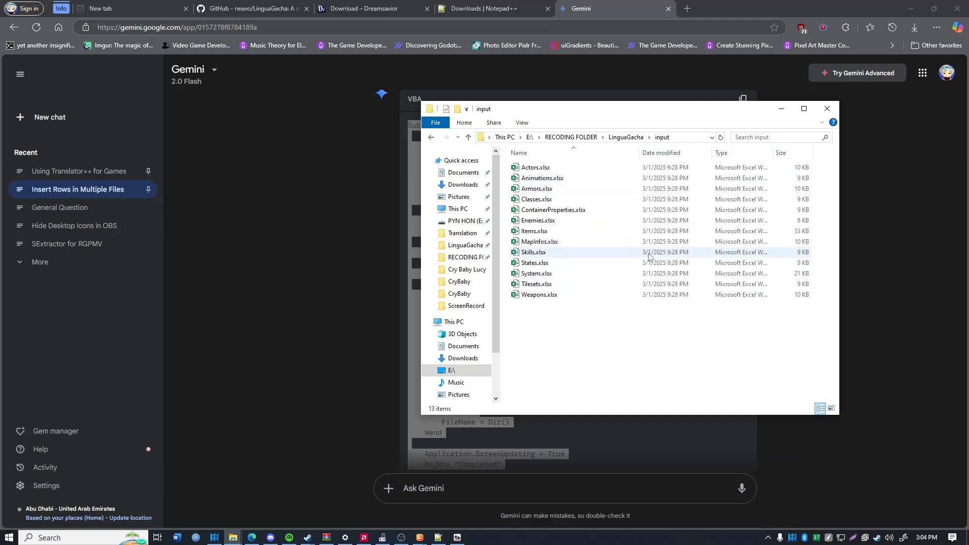
key(ctrl+v)
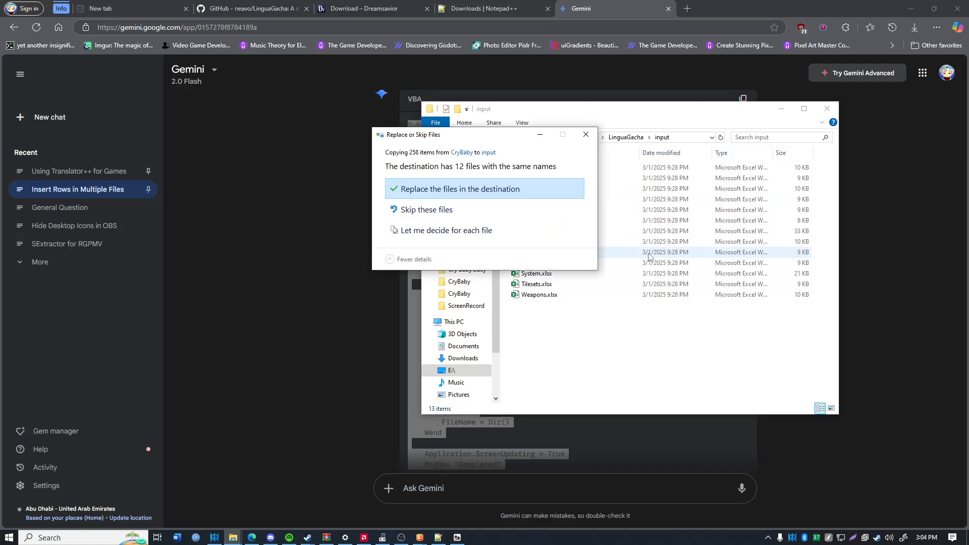
click(511, 188)
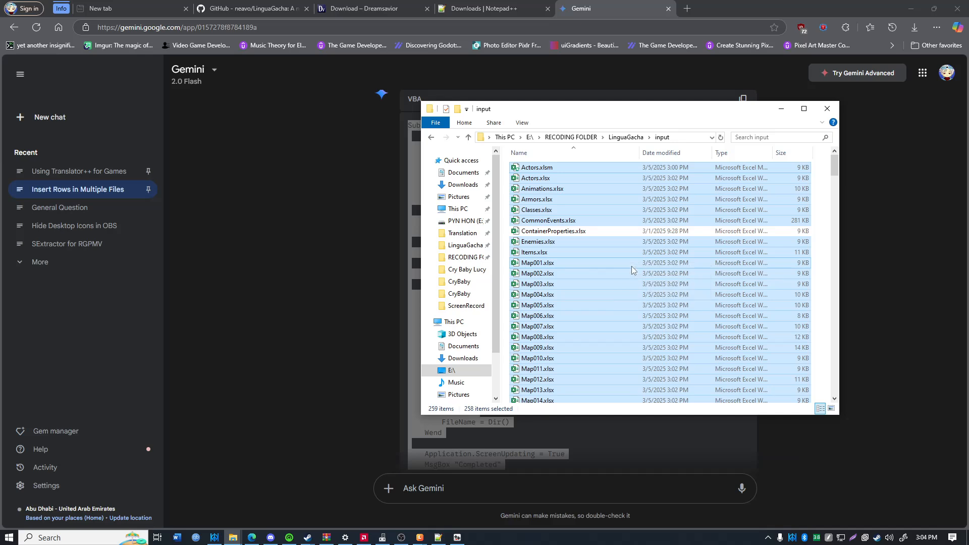
- Delete Actors.xlsm from the input folder and look through the remaining files
click(631, 264)
click(561, 169)
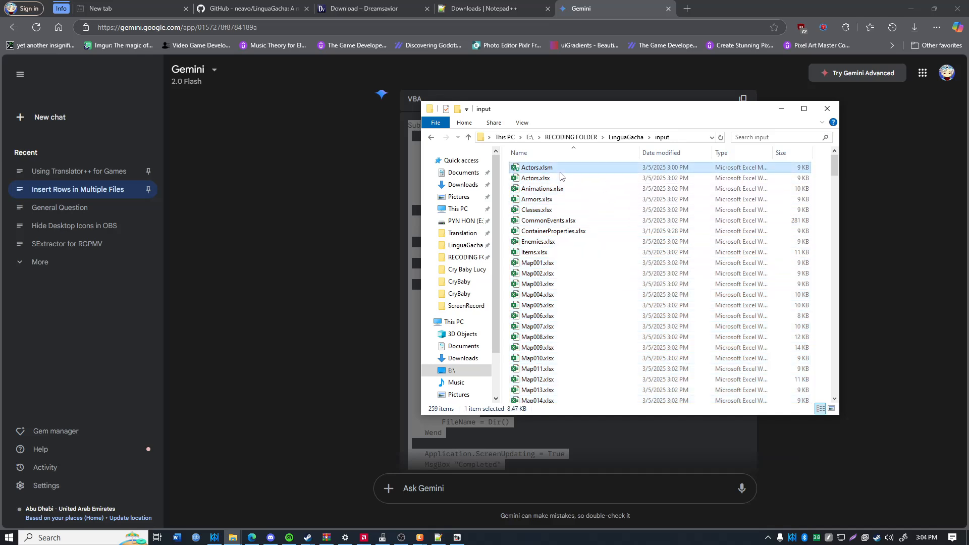
key(Delete)
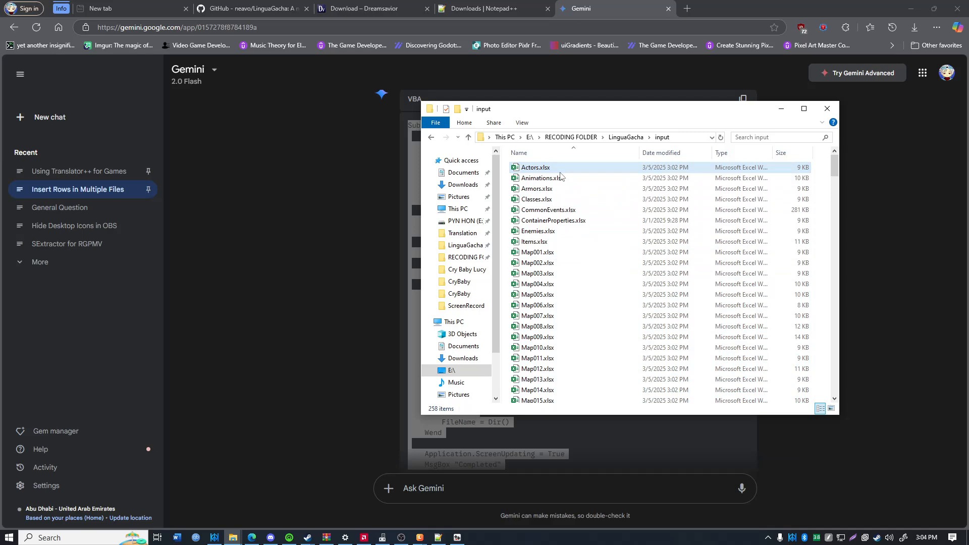
scroll(561, 212, down, 20)
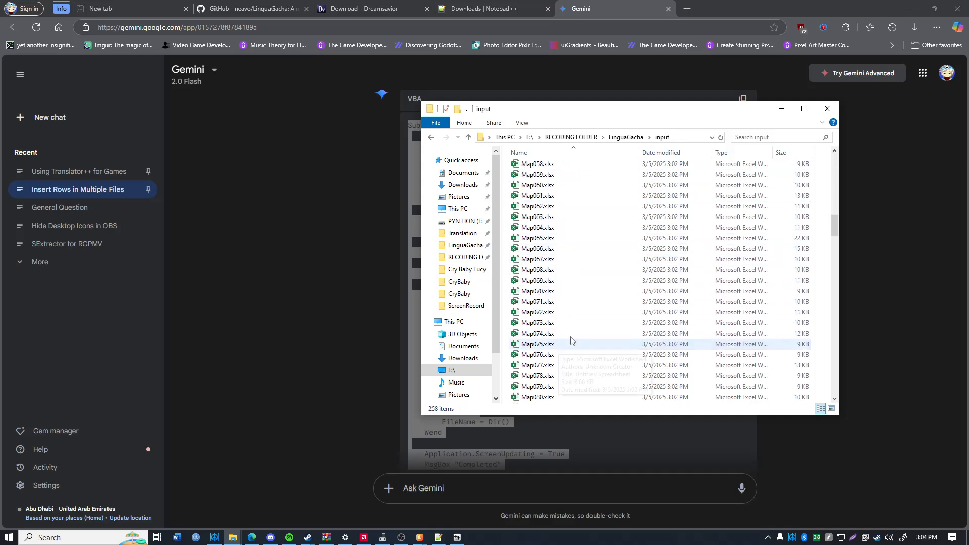
scroll(838, 309, down, 20)
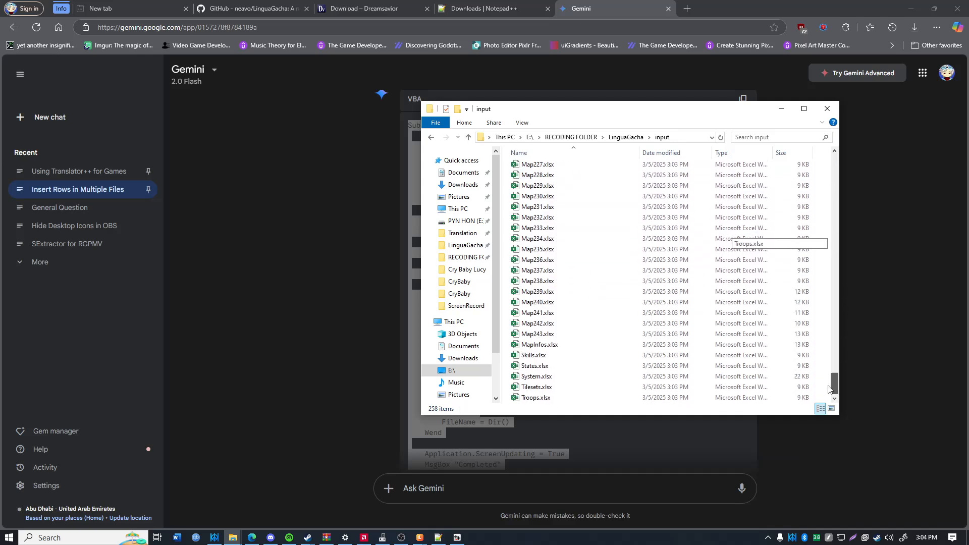
- Return to the LinguaGacha folder, launch app.exe, and move its window clear of the console
key(BackSpace)
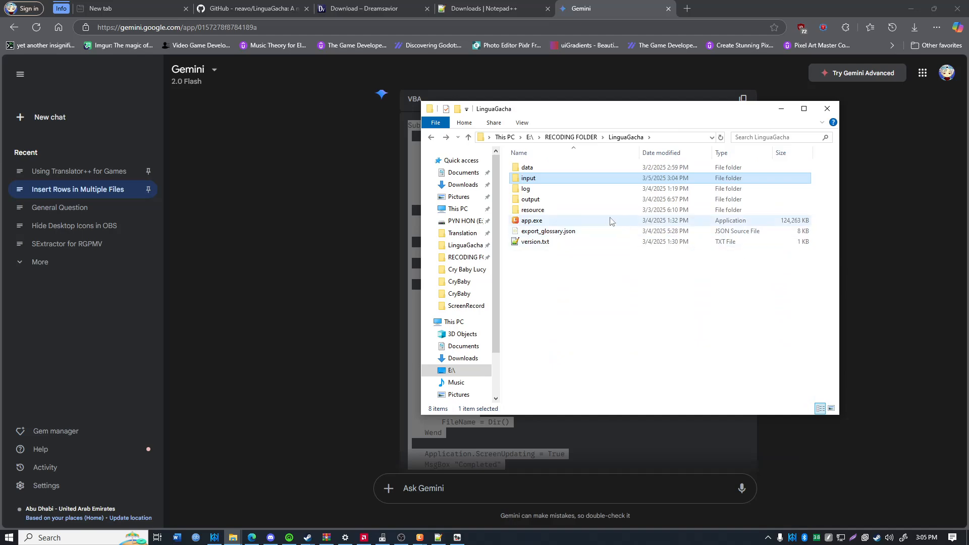
double_click(608, 221)
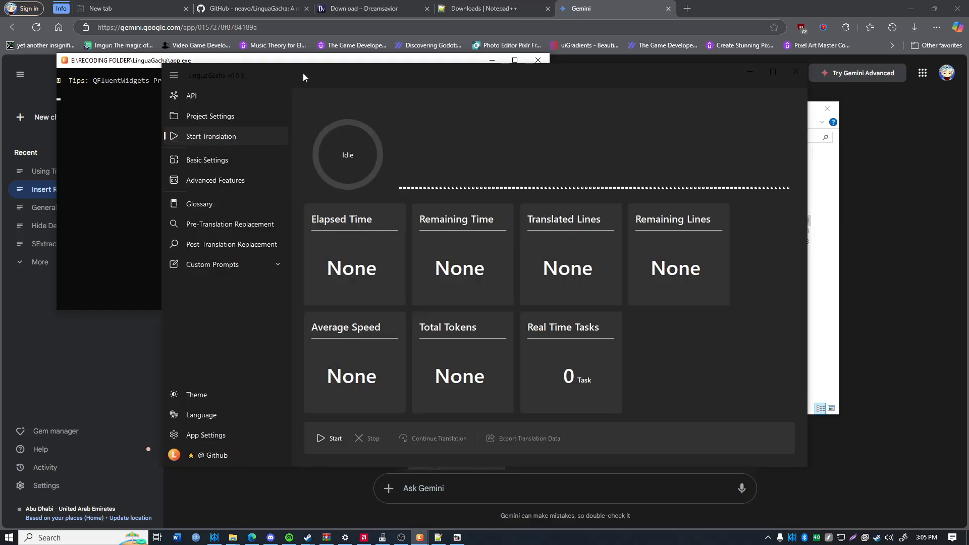
drag(303, 72, 450, 30)
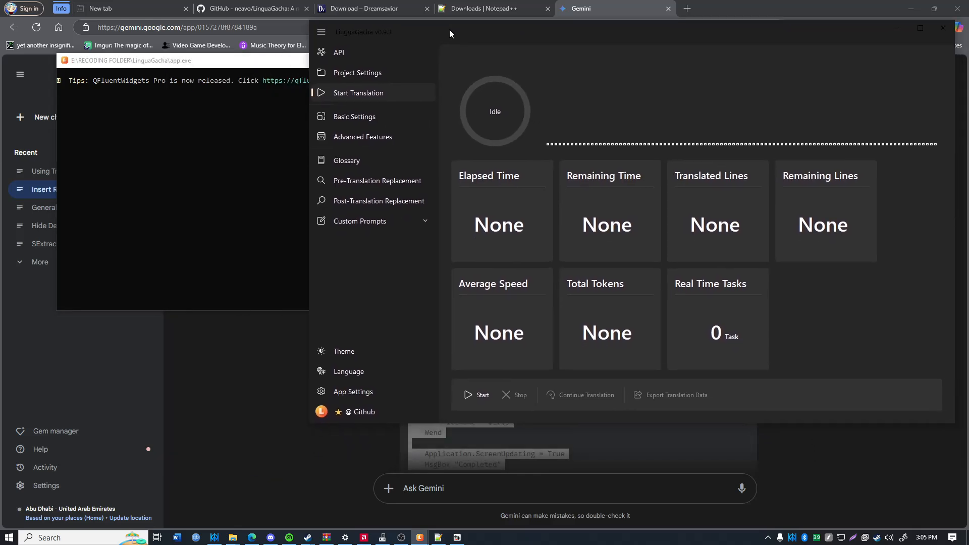
- Activate the OpenAI entry in LinguaGacha's API list
click(372, 53)
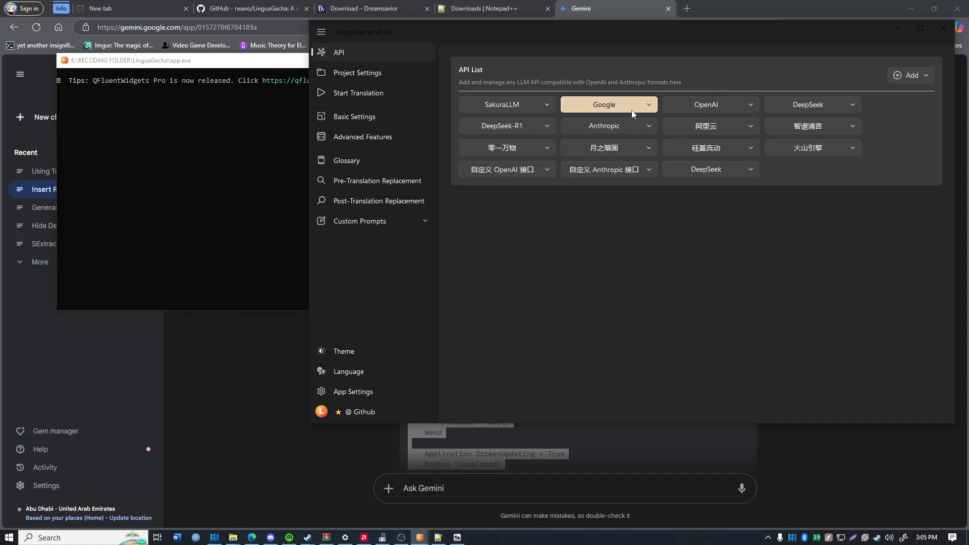
click(701, 103)
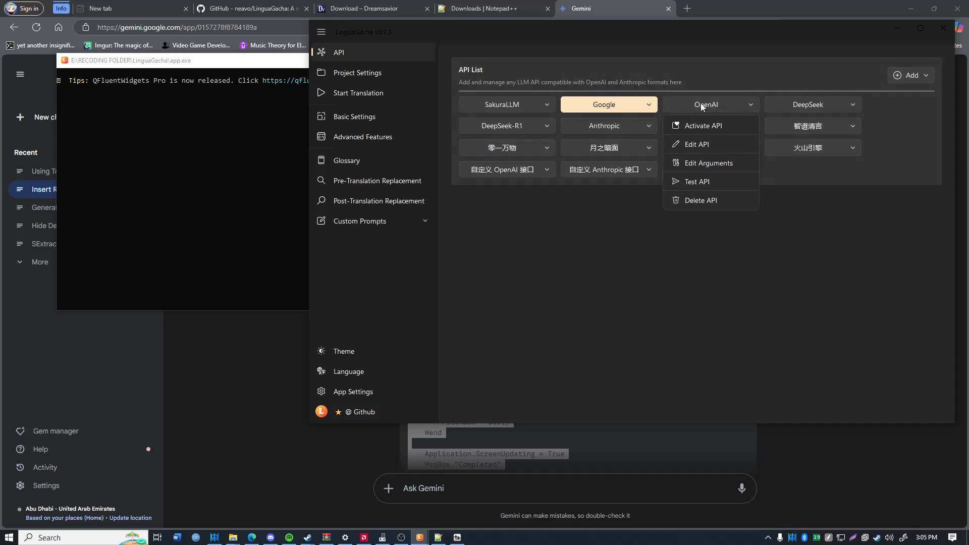
click(716, 124)
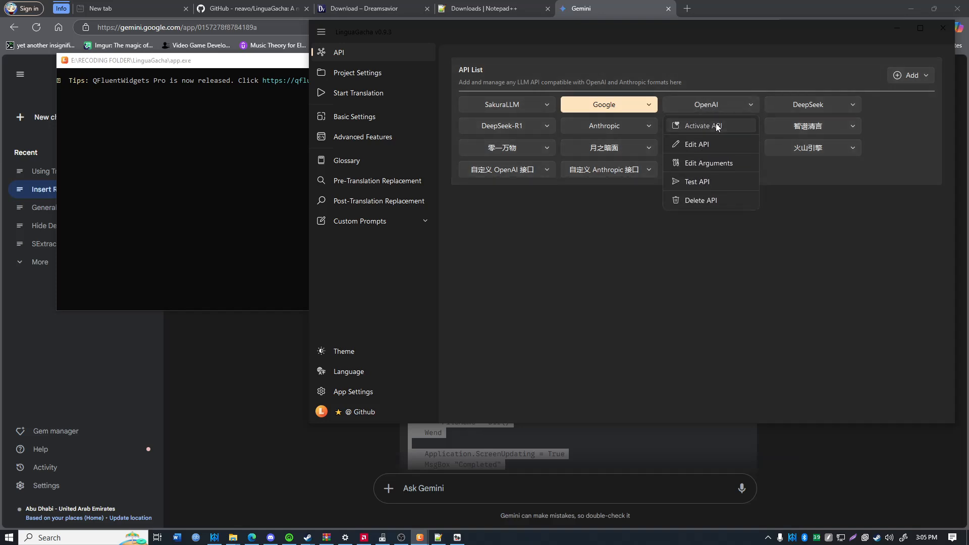
- Open the OpenAI API settings, highlight the placeholder key, try to fetch the model list online, and leave the settings
click(752, 105)
click(732, 144)
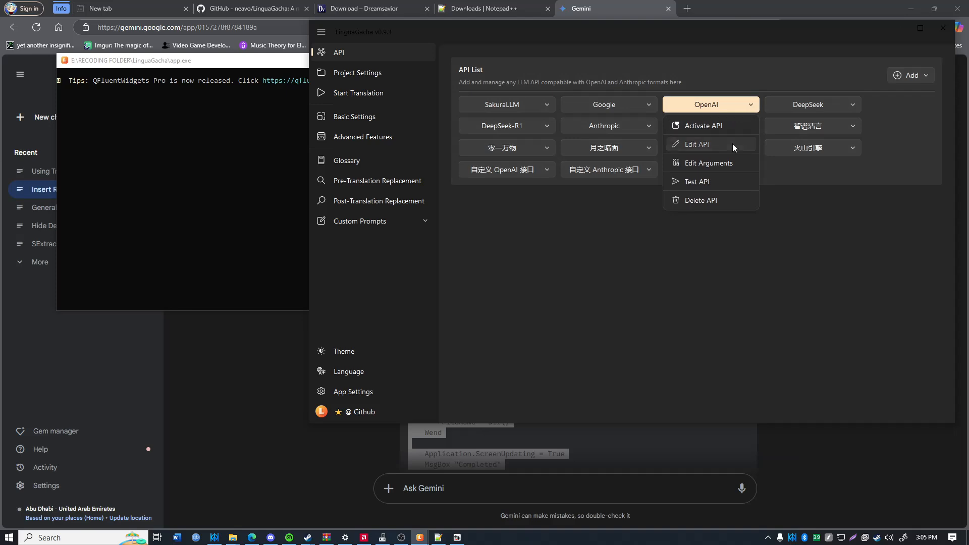
click(450, 191)
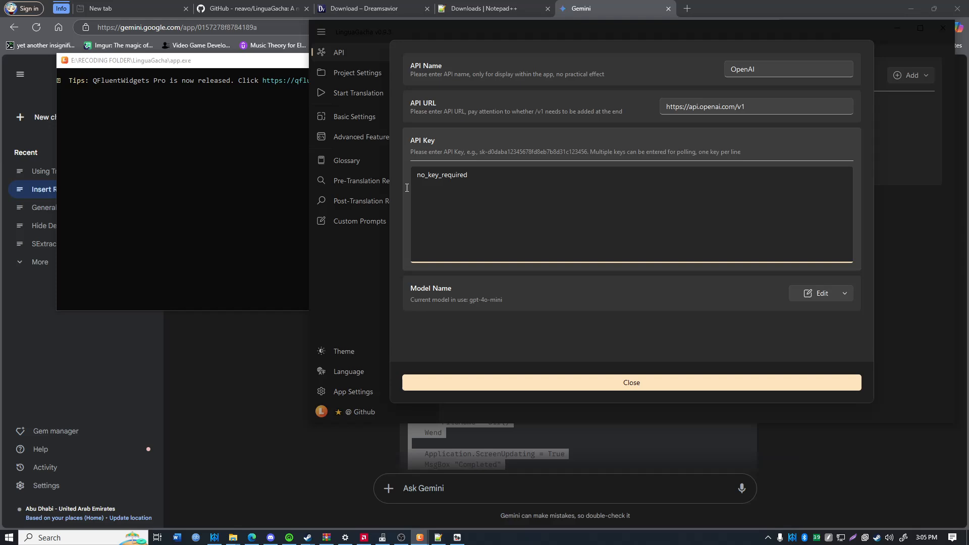
key(ctrl+a)
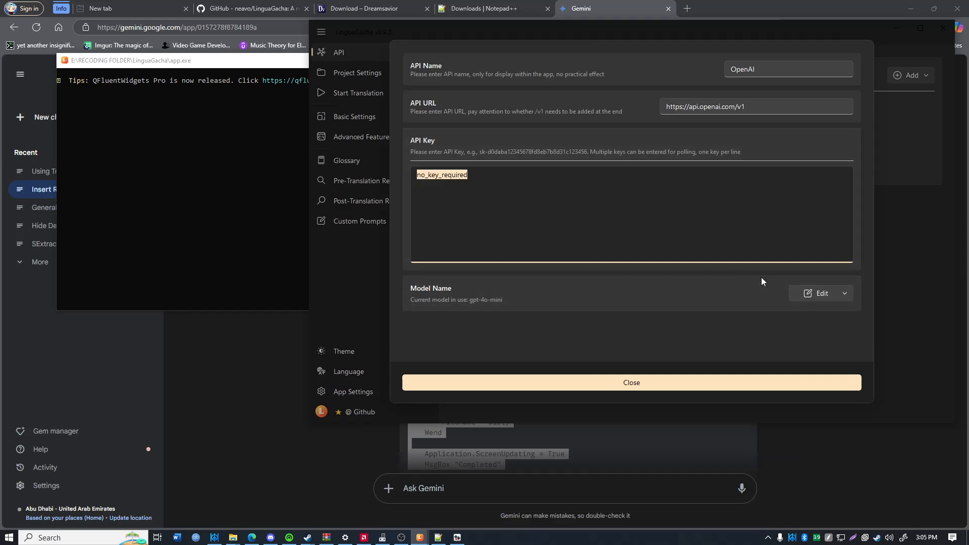
click(844, 292)
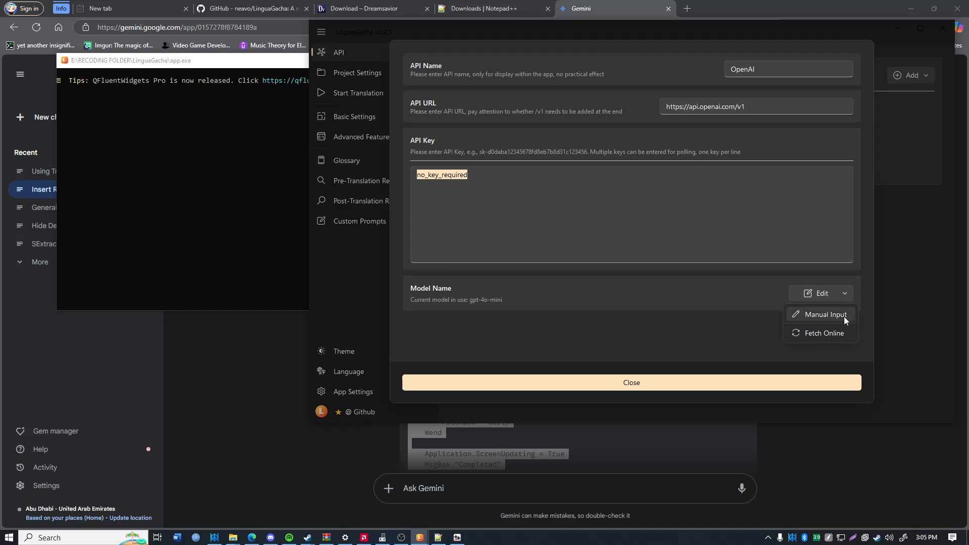
click(839, 335)
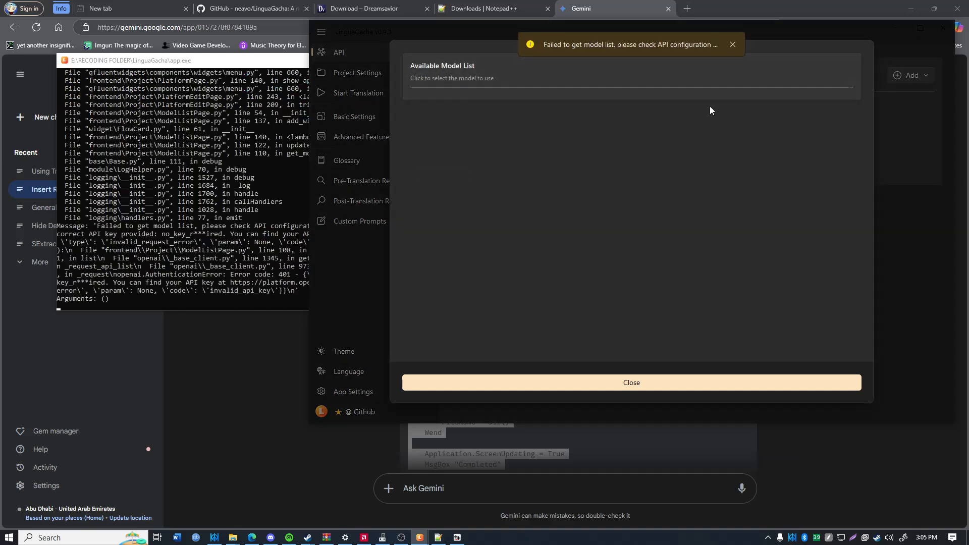
click(619, 380)
click(742, 382)
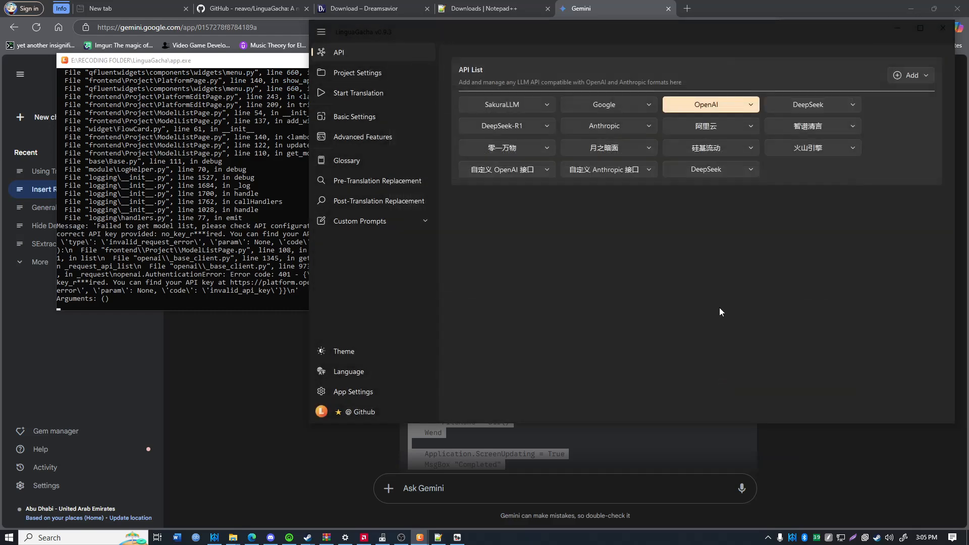
- View the DeepSeek-R1 entry's argument settings and close them
click(534, 126)
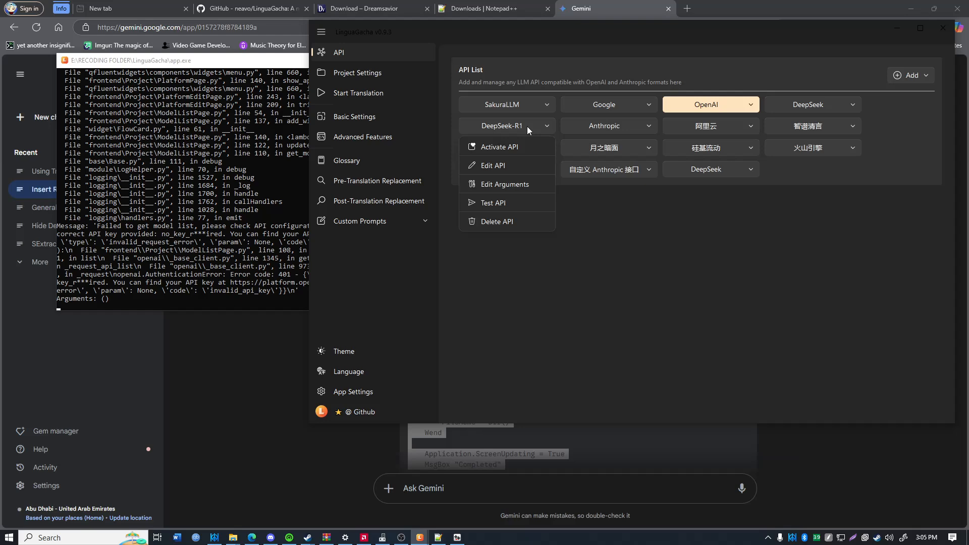
click(507, 182)
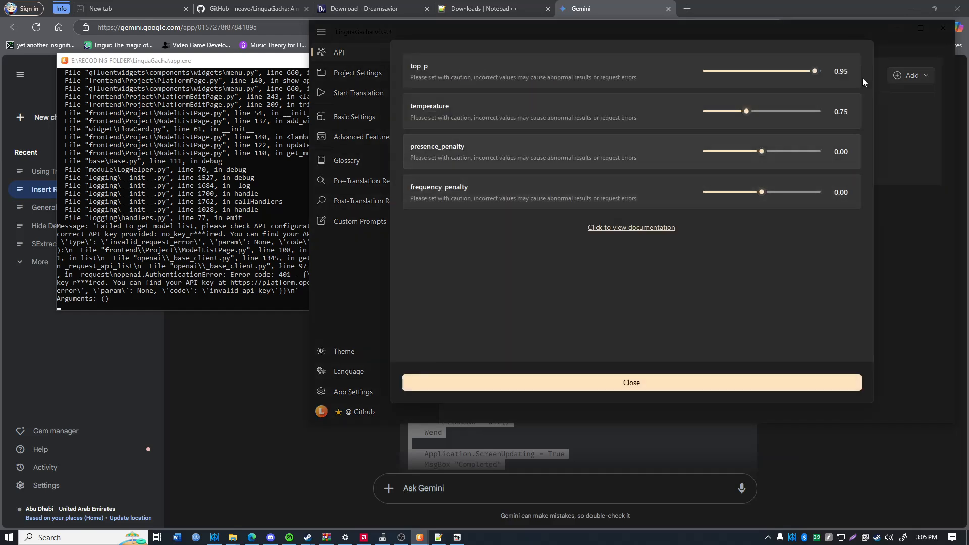
click(628, 380)
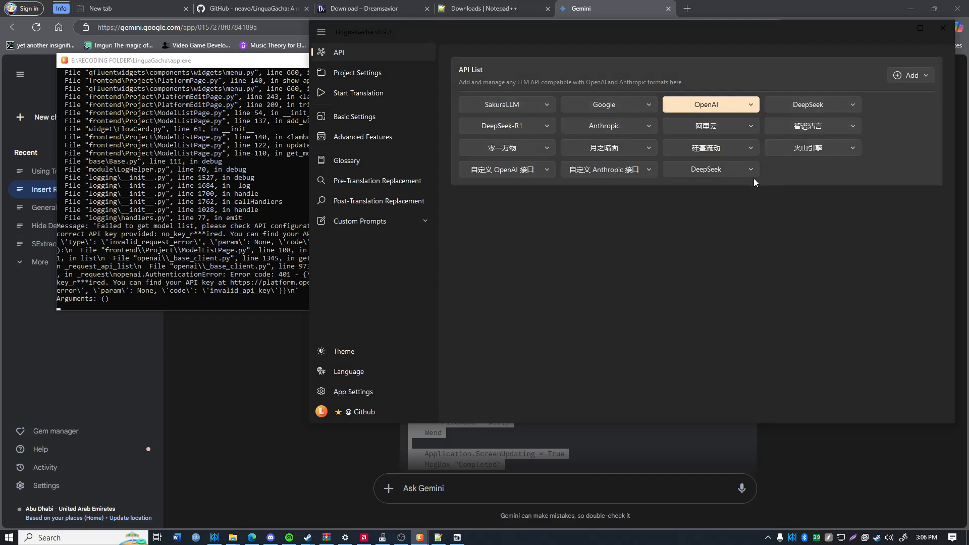
- Open the DeepSeek-R1 API settings, try to fetch its model list online, check the console, and return to the API list
click(546, 126)
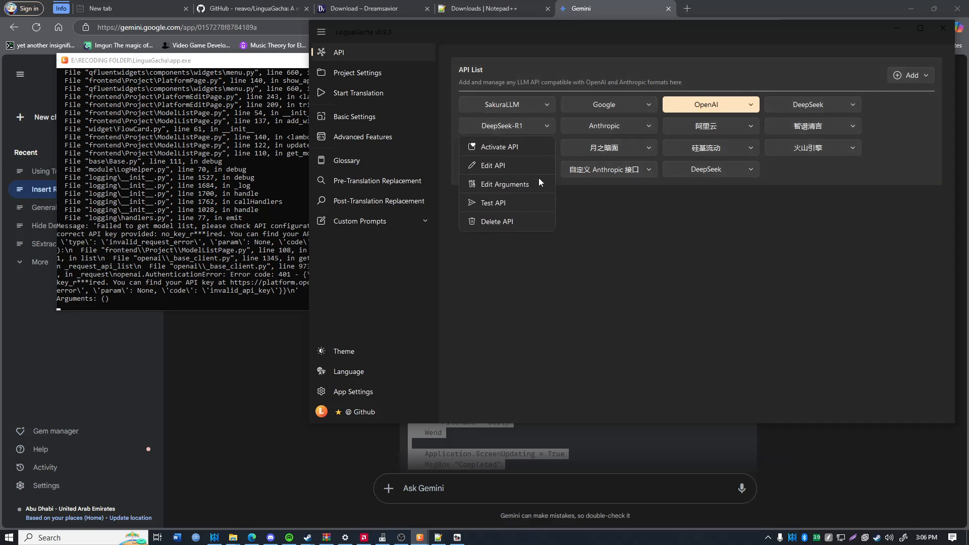
click(510, 163)
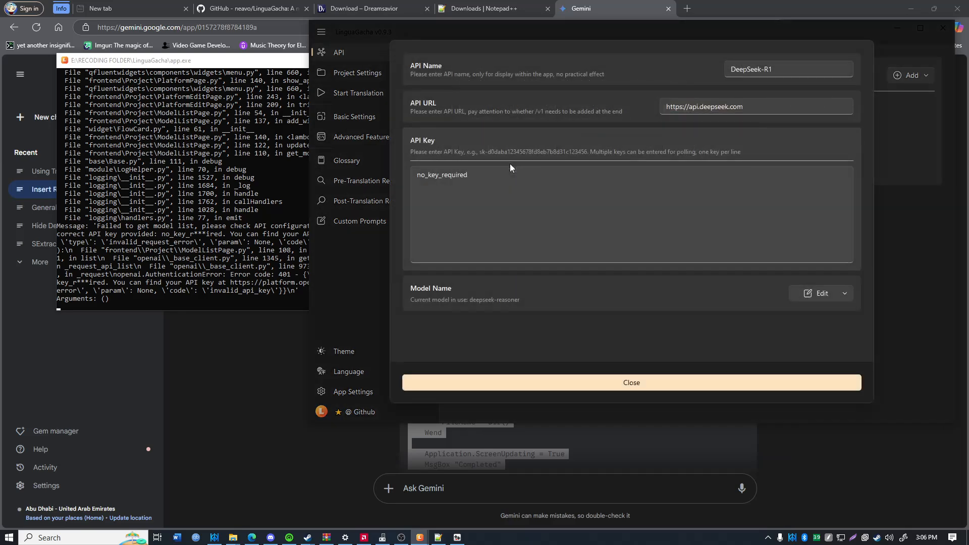
click(836, 296)
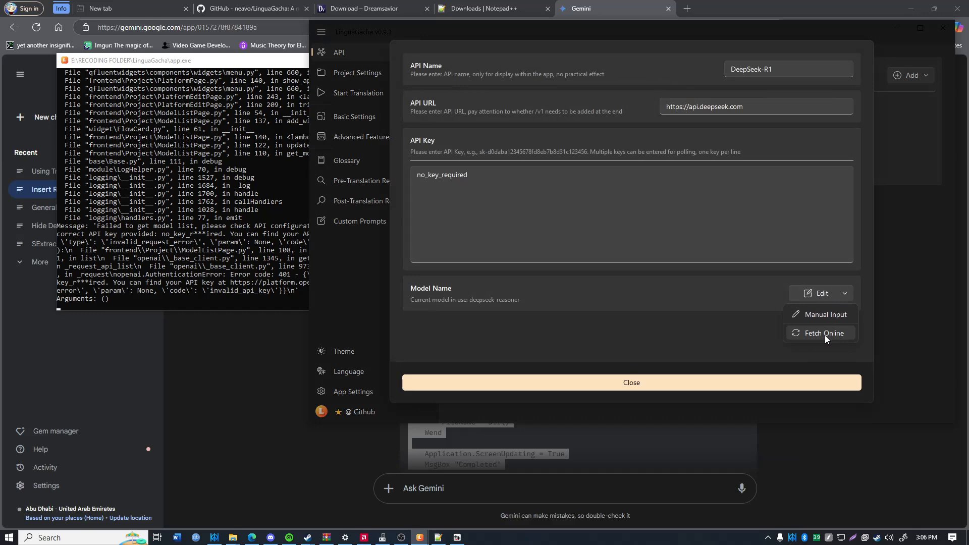
click(789, 313)
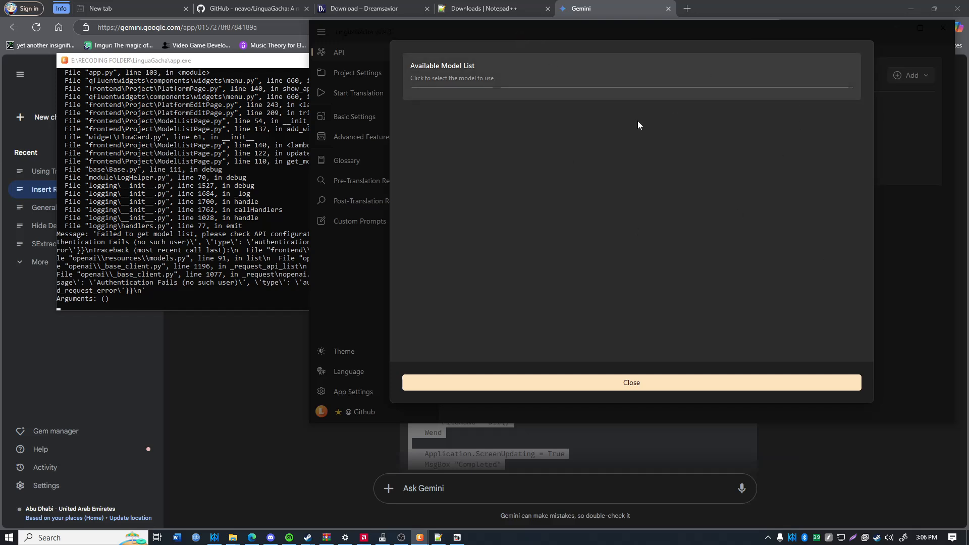
drag(180, 54, 180, 79)
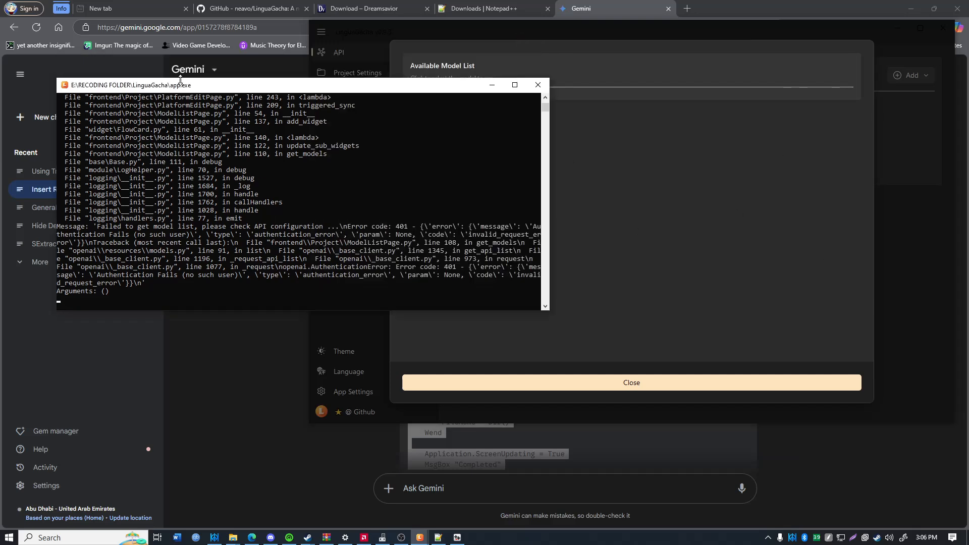
click(621, 85)
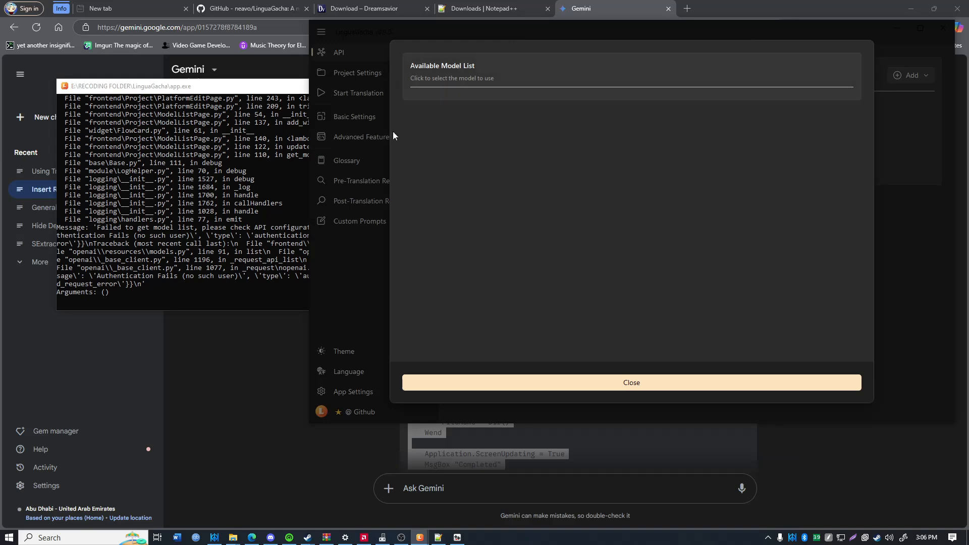
click(685, 388)
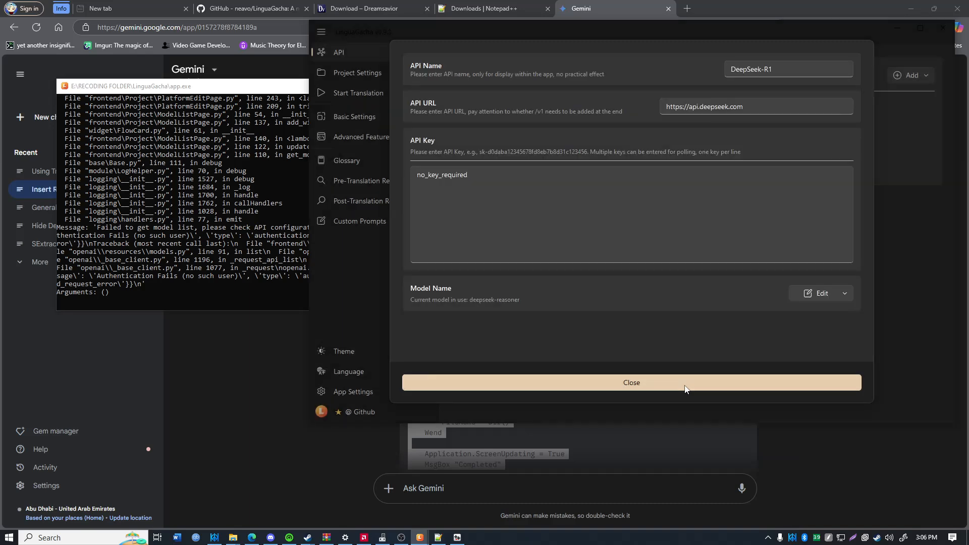
click(685, 388)
- Check the project settings and browse to the input and output folders in their folder pickers, leaving both without applying a choice
click(359, 72)
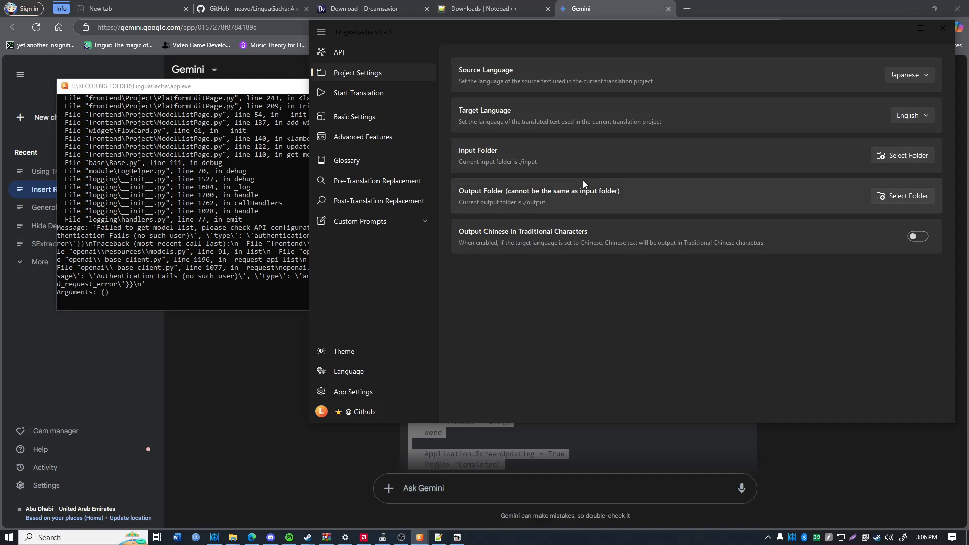
click(908, 155)
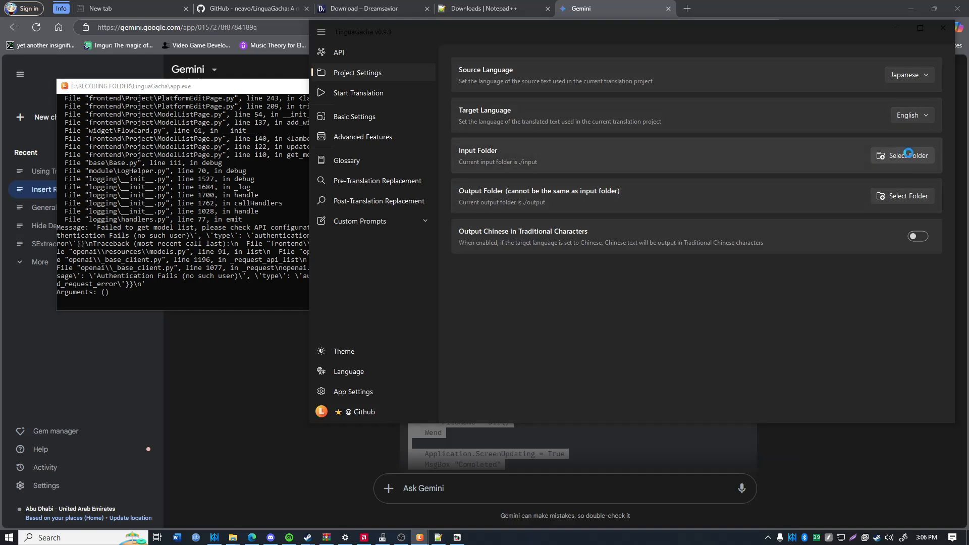
click(475, 104)
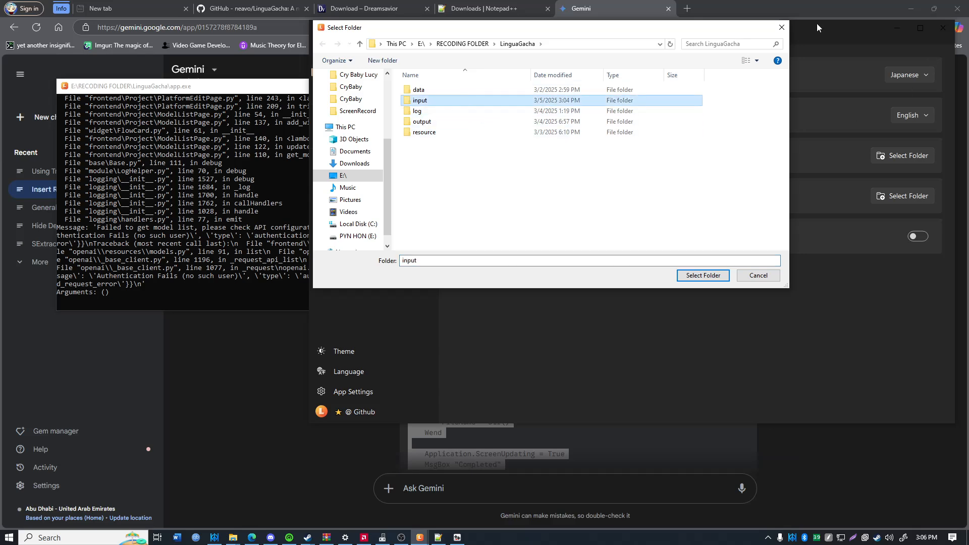
click(781, 27)
click(895, 196)
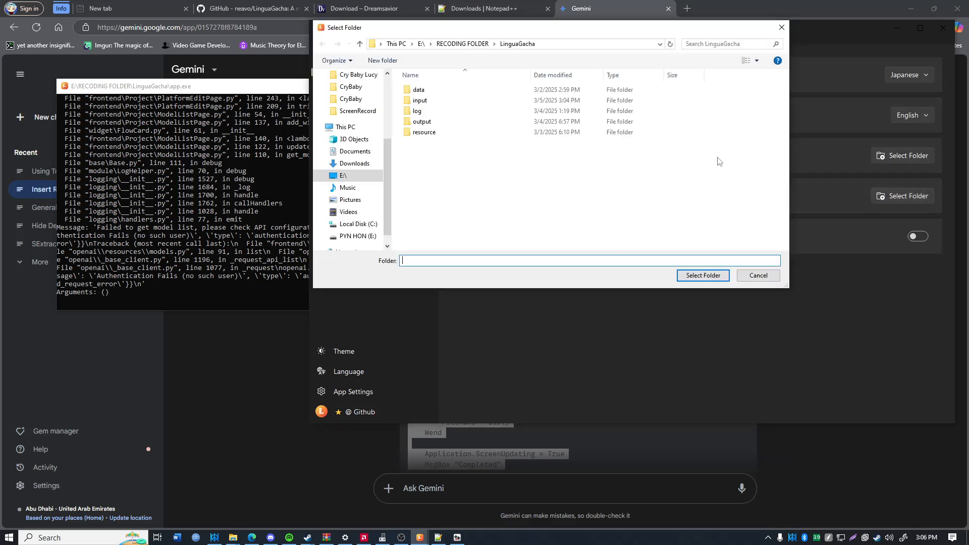
click(494, 122)
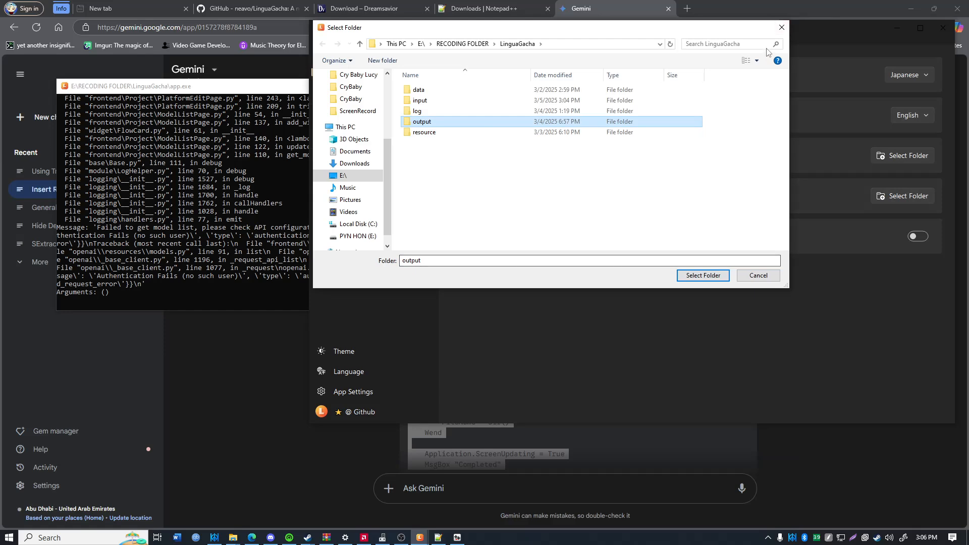
click(781, 28)
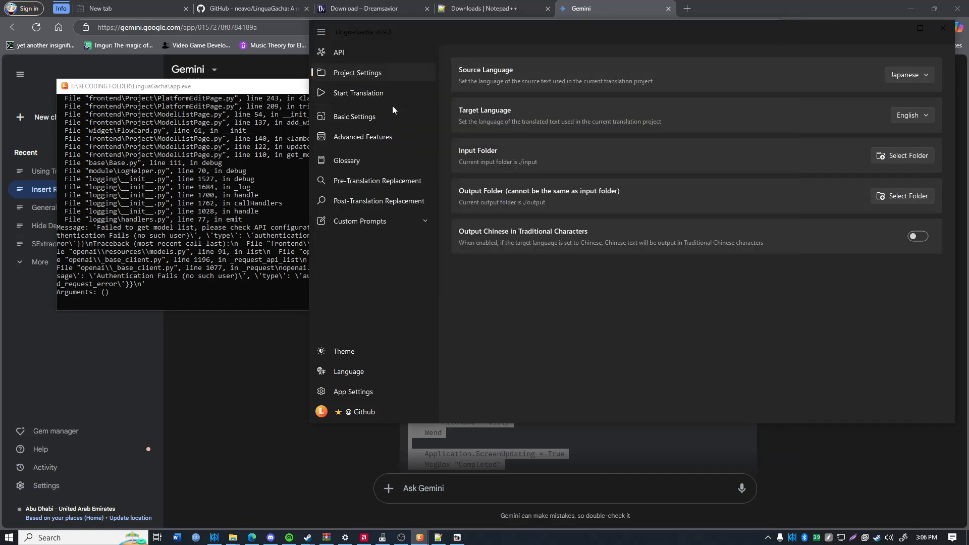
- Review the basic settings and advanced features, and read through the glossary entries
click(388, 119)
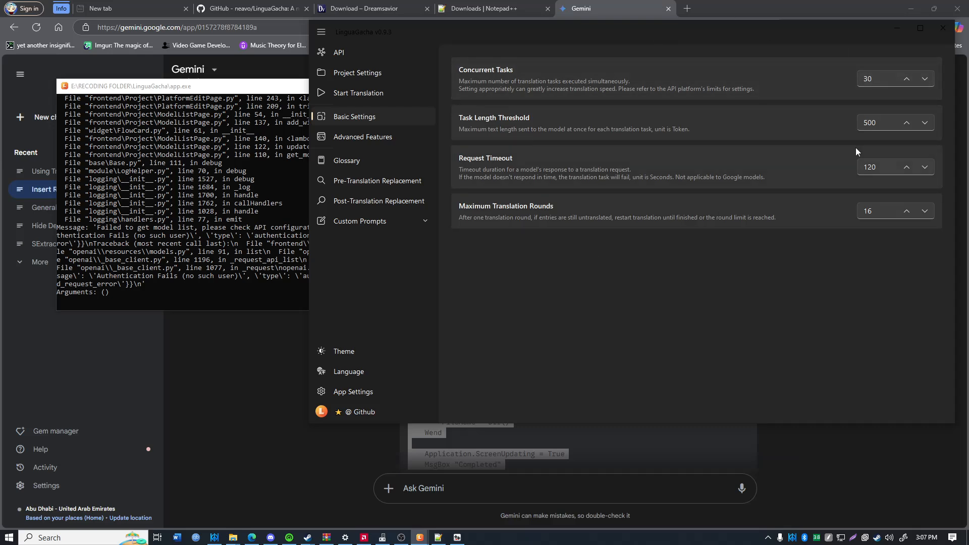
click(428, 134)
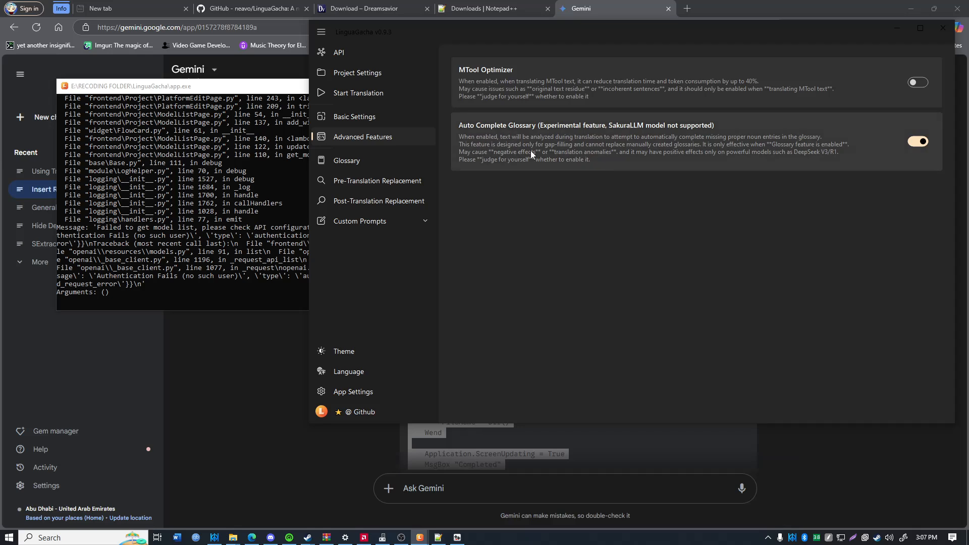
click(367, 167)
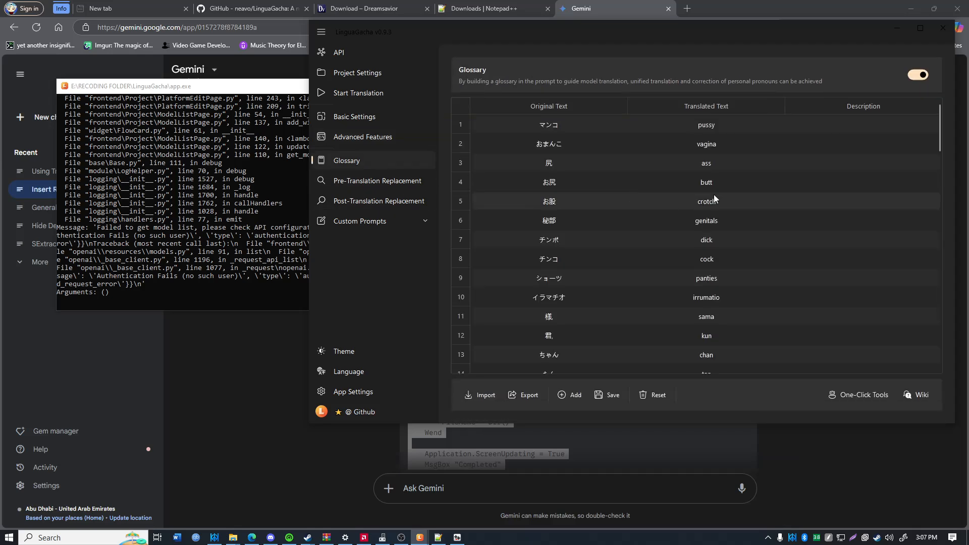
scroll(689, 130, down, 6)
scroll(688, 130, down, 15)
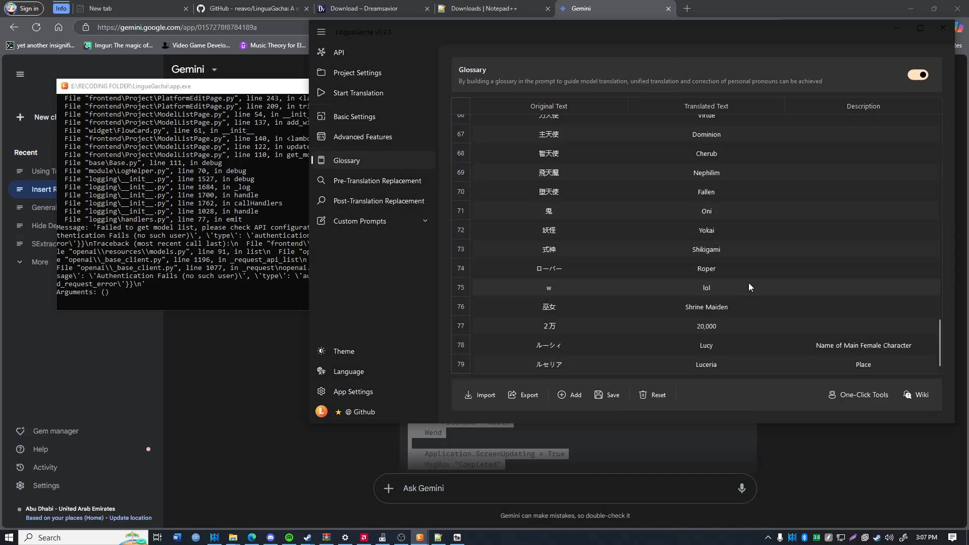
scroll(743, 293, up, 20)
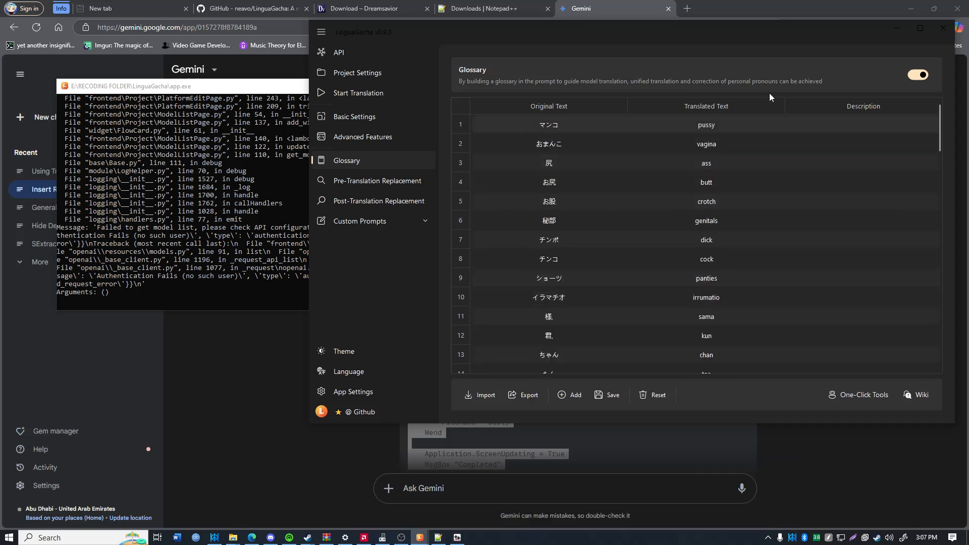
scroll(689, 239, down, 7)
scroll(688, 235, down, 2)
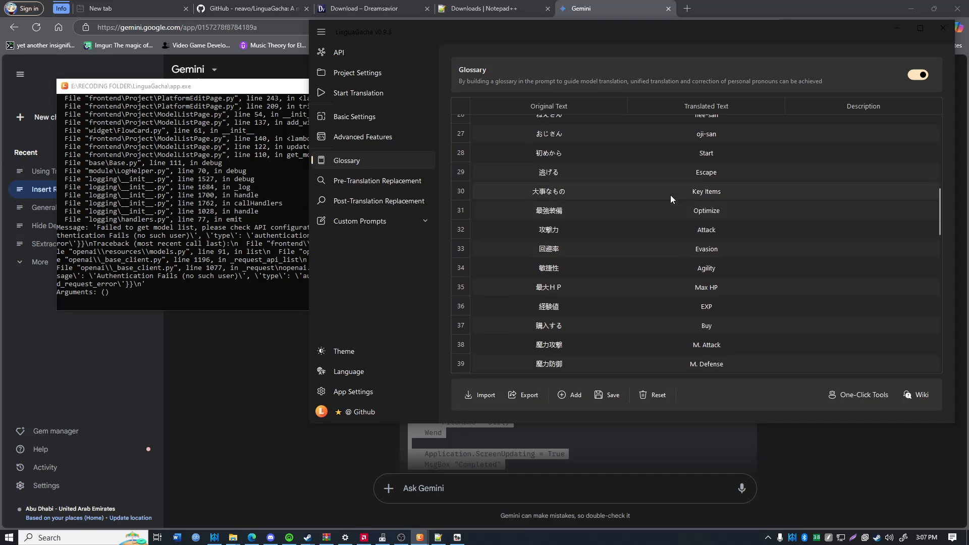
- Check the pre-translation replacements and highlight the custom English prompt's text to read its translation rules
click(377, 180)
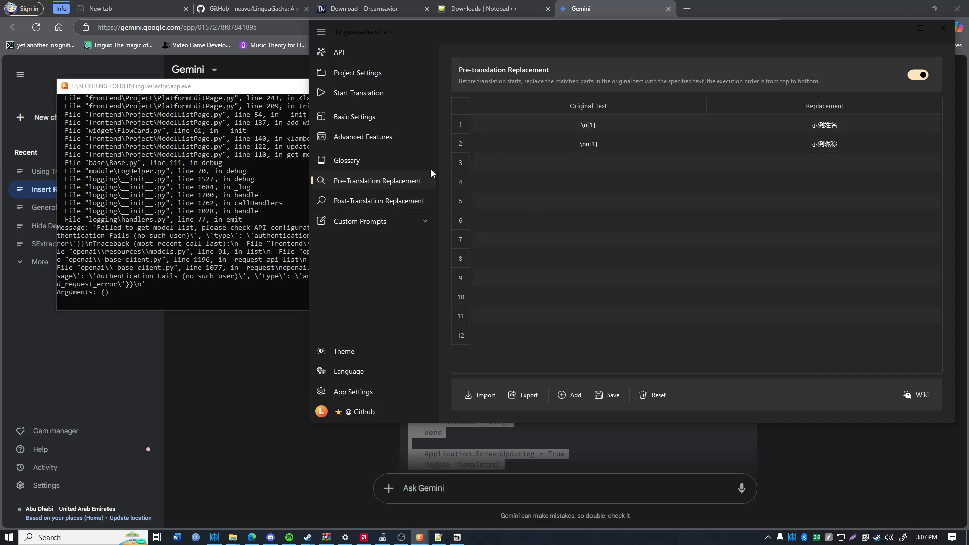
click(374, 220)
click(379, 259)
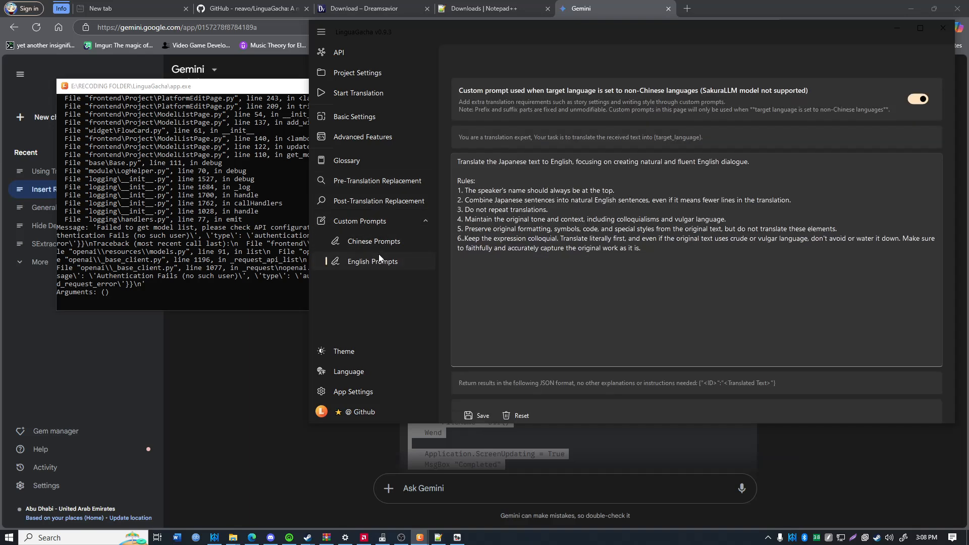
drag(838, 238, 528, 126)
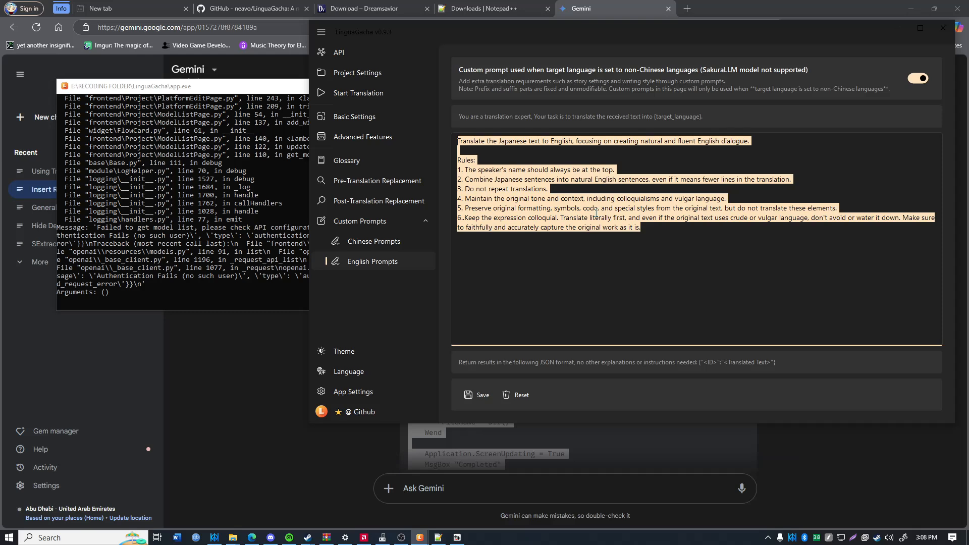
drag(589, 241, 443, 136)
- Recheck the project settings, start the translation, and bring the console forward to follow its log
click(374, 72)
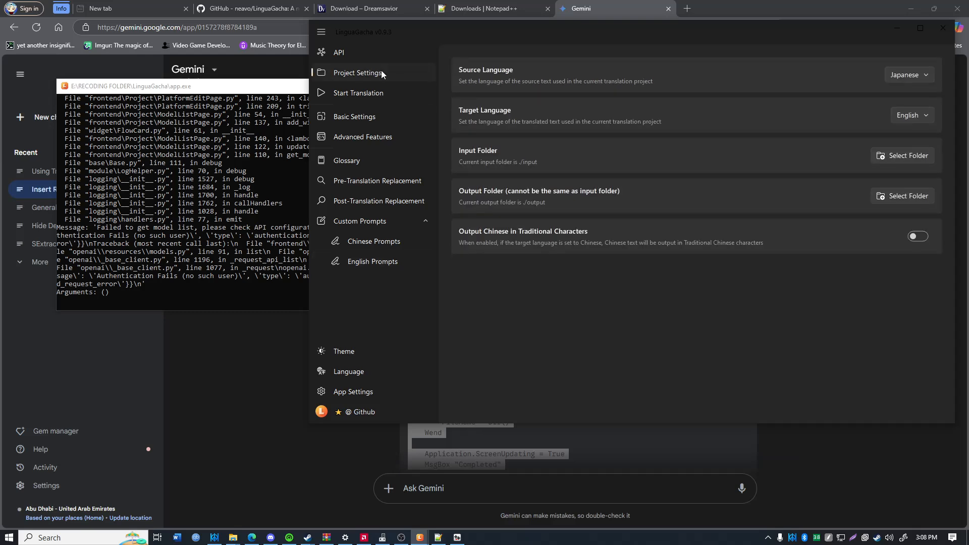
click(368, 95)
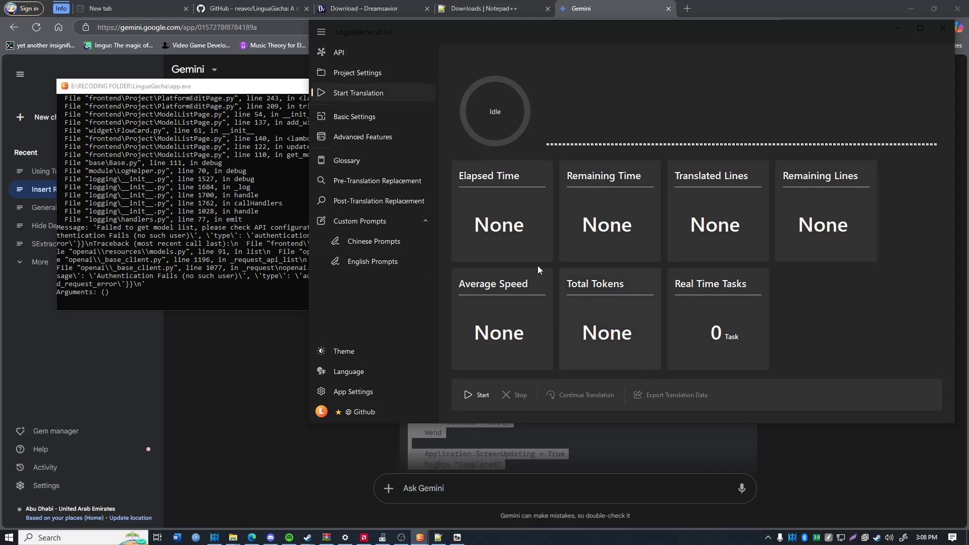
click(469, 396)
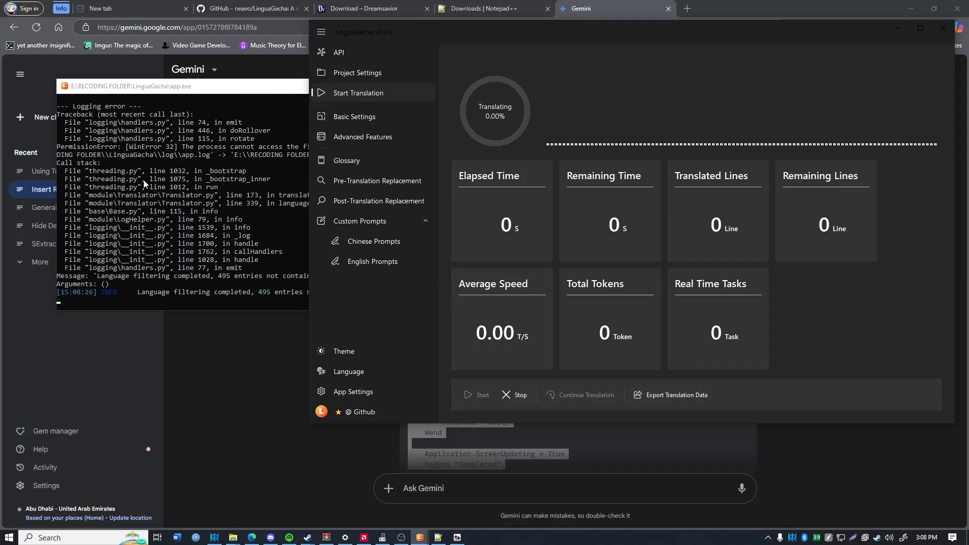
click(180, 107)
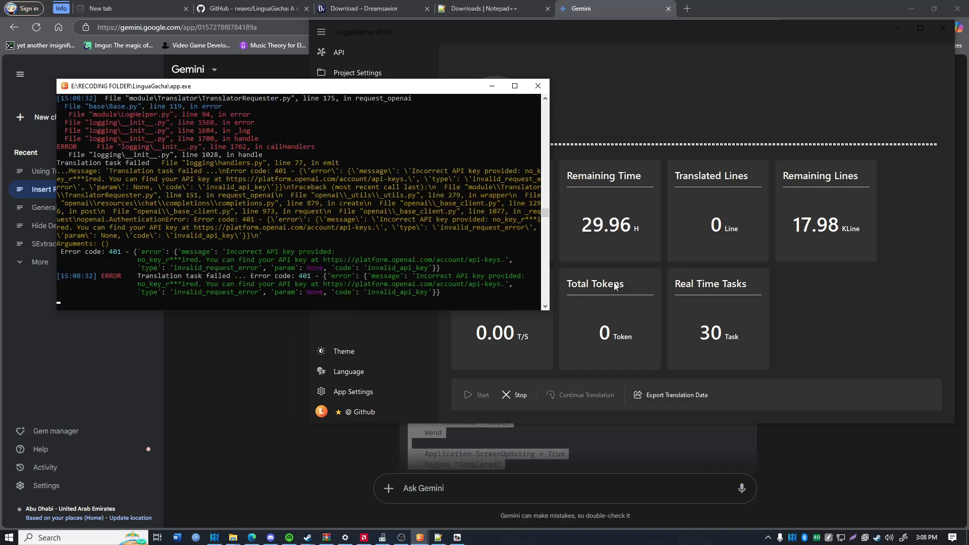
- Activate the Google API and start a new translation task, confirming the reset of unfinished tasks
click(356, 55)
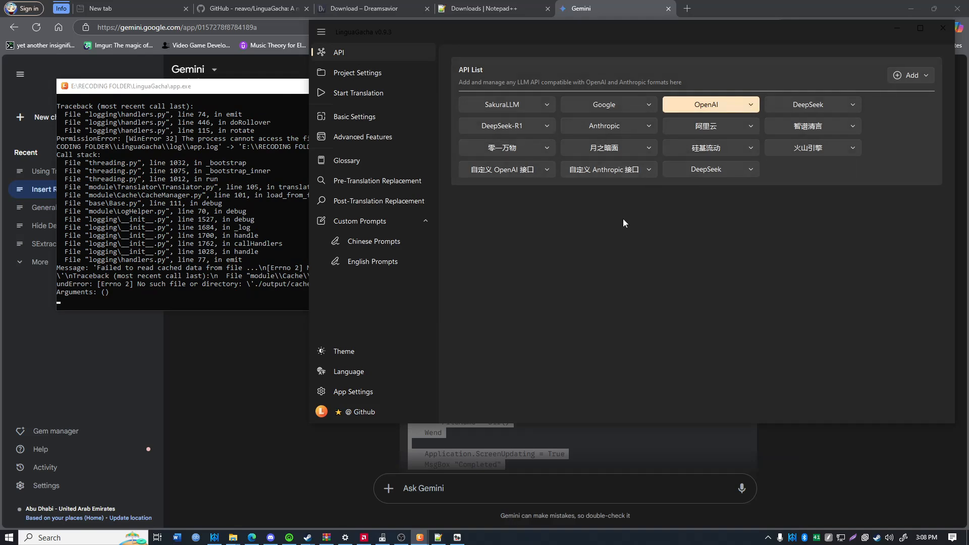
click(638, 117)
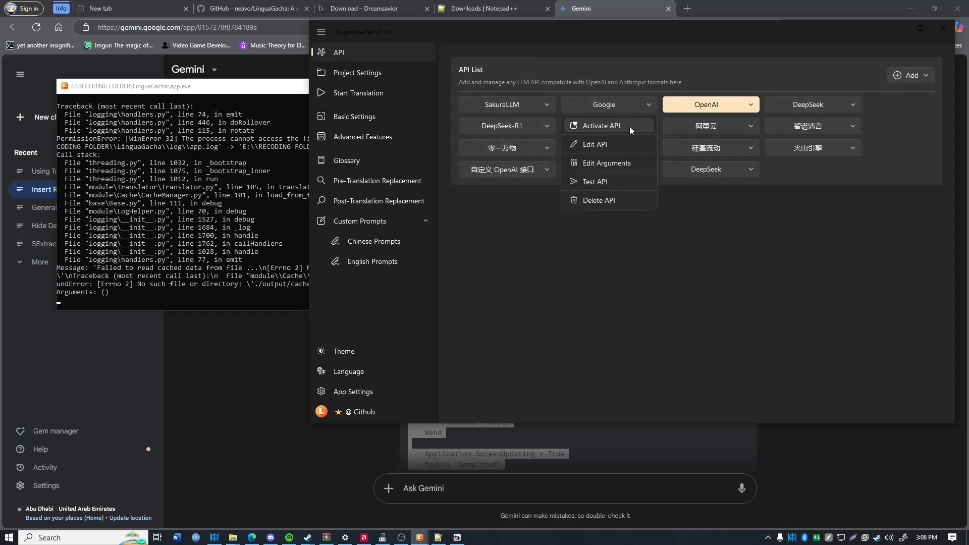
click(629, 126)
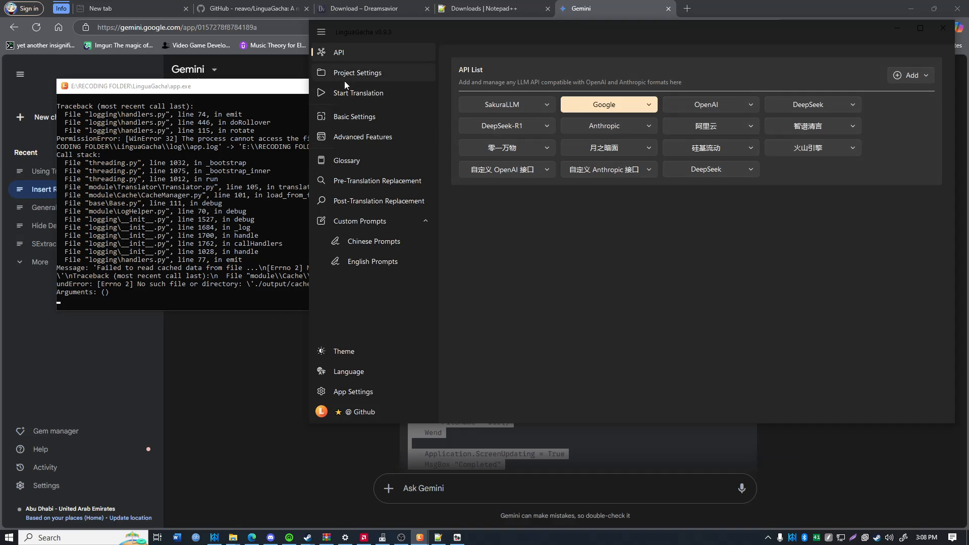
click(341, 95)
click(483, 394)
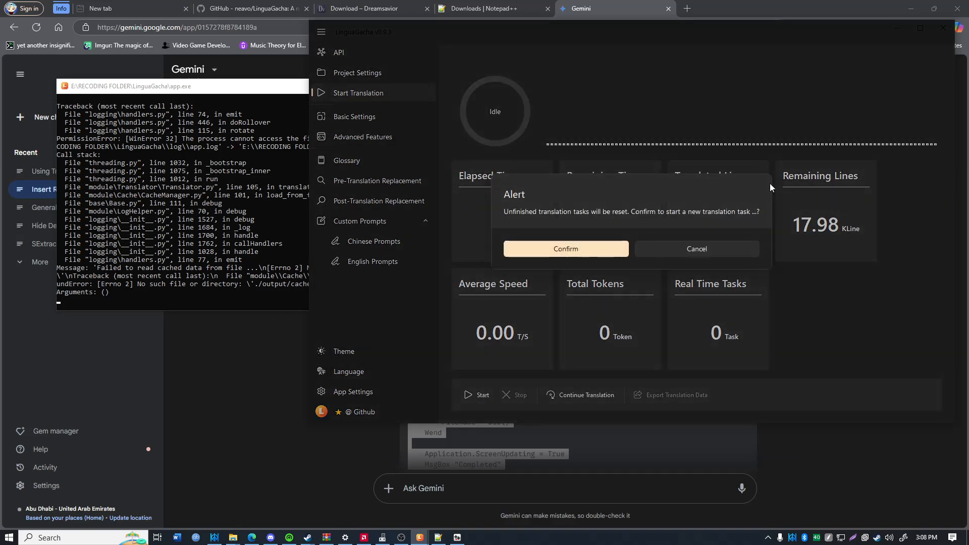
click(578, 258)
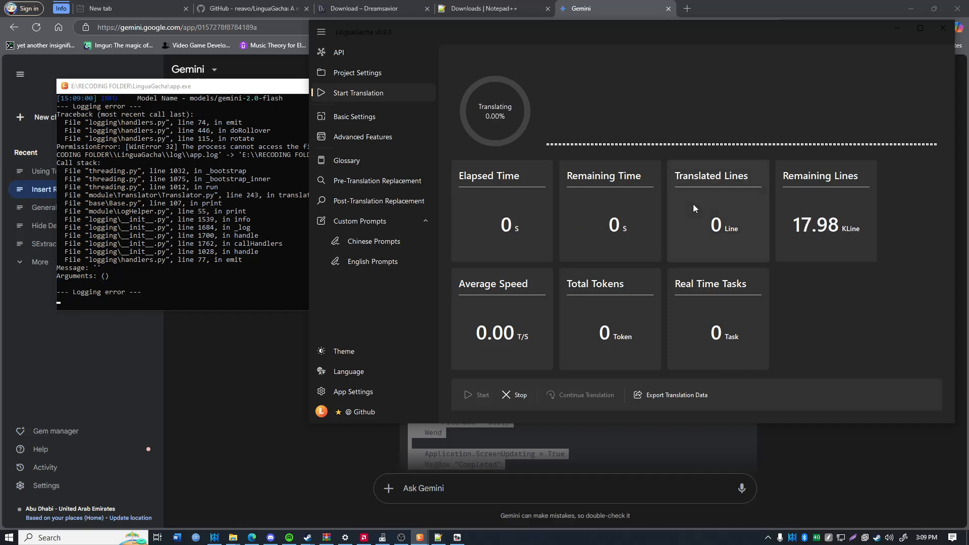
- Check the translated lines in the console and stop the running translation task
click(198, 261)
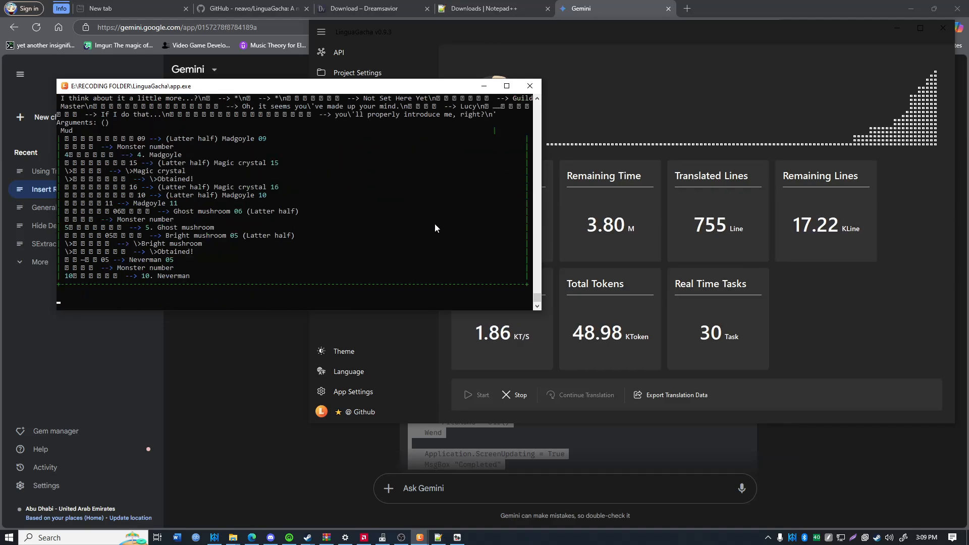
click(325, 227)
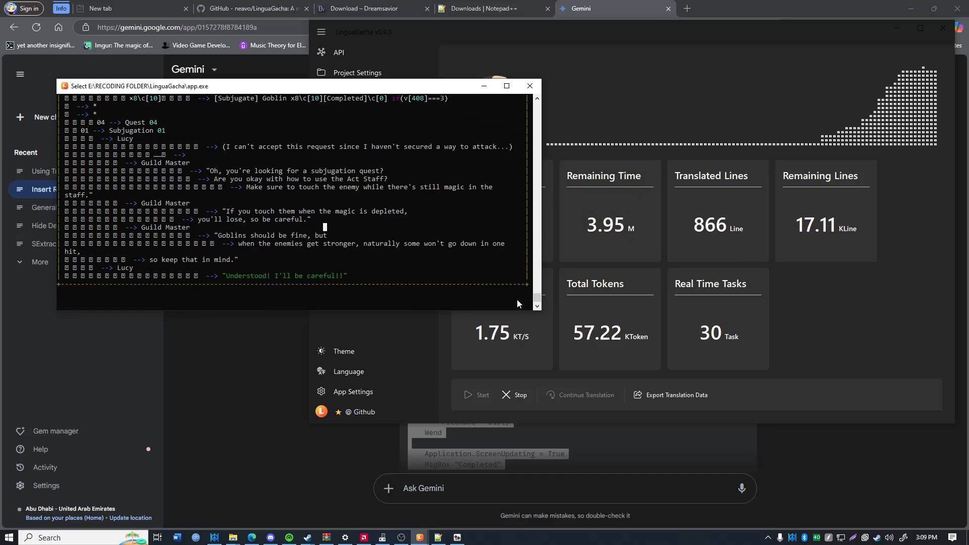
click(888, 324)
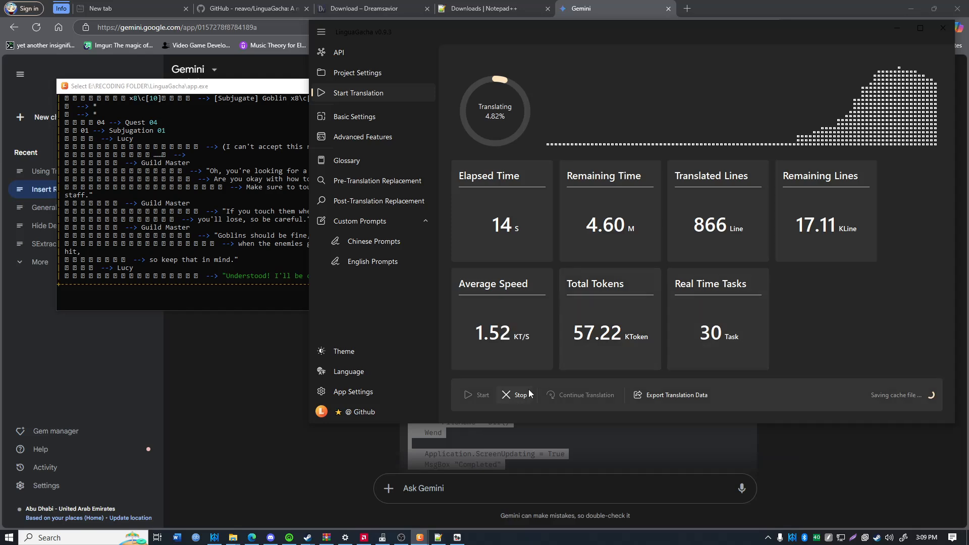
click(519, 398)
click(535, 250)
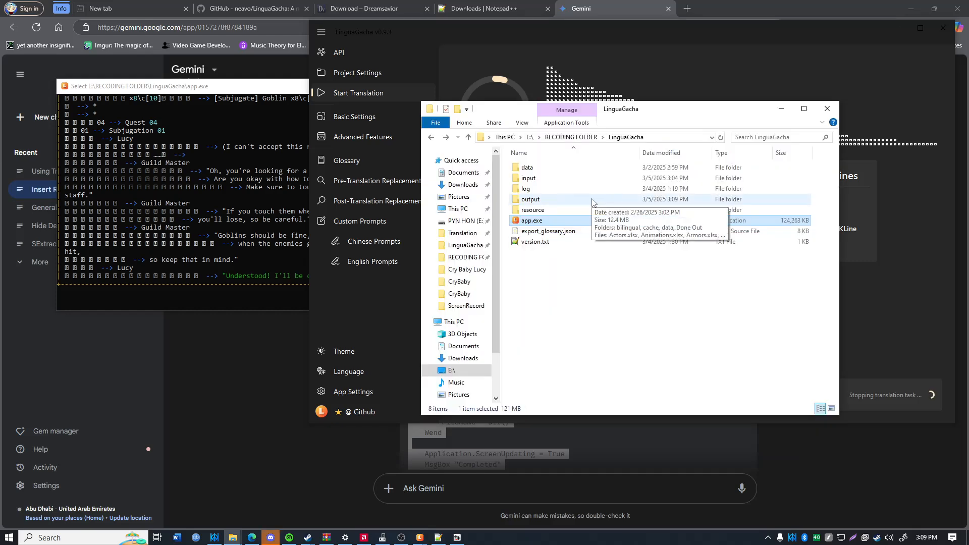
- Look through LinguaGacha's output files and the Crybaby Lucy data and Set1 folders inside EXPORTED TRANSLATED FILE
double_click(531, 199)
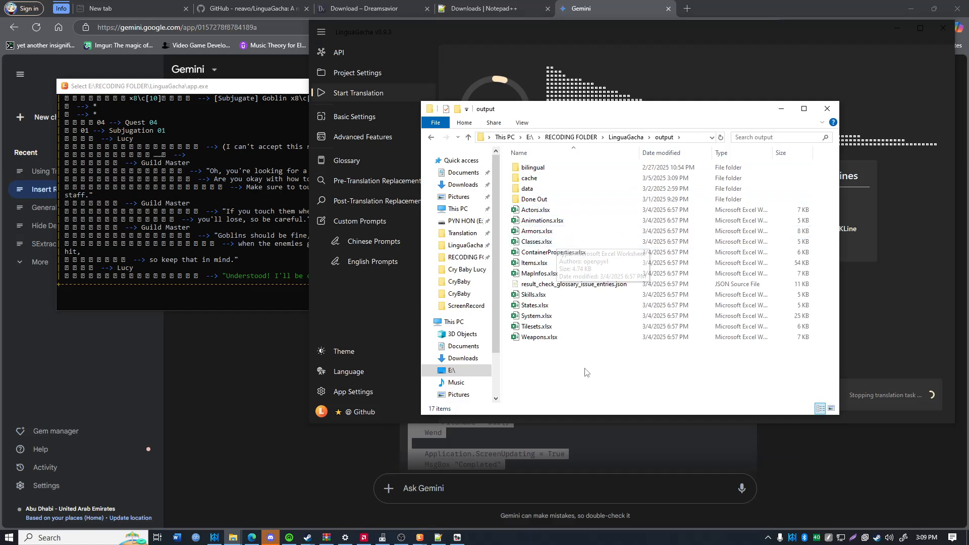
drag(589, 381, 554, 211)
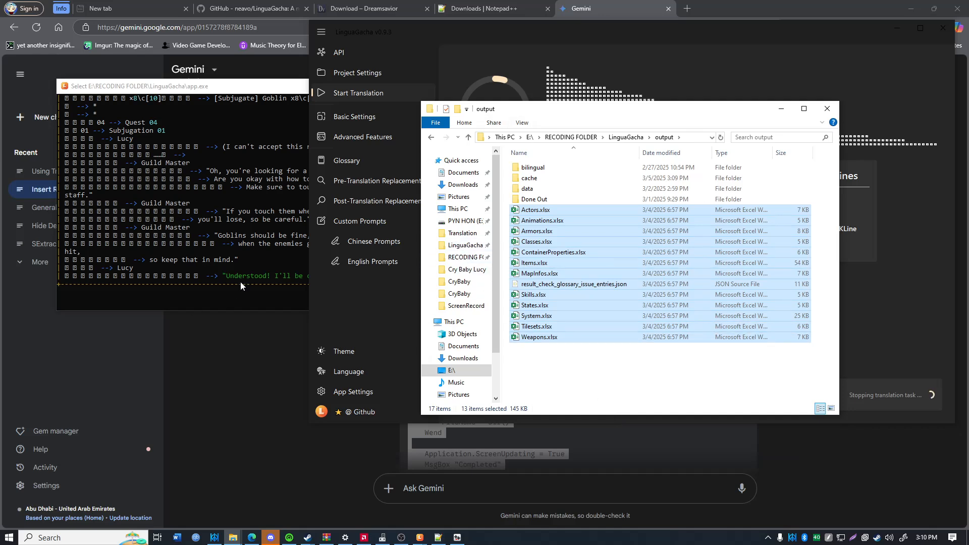
click(463, 235)
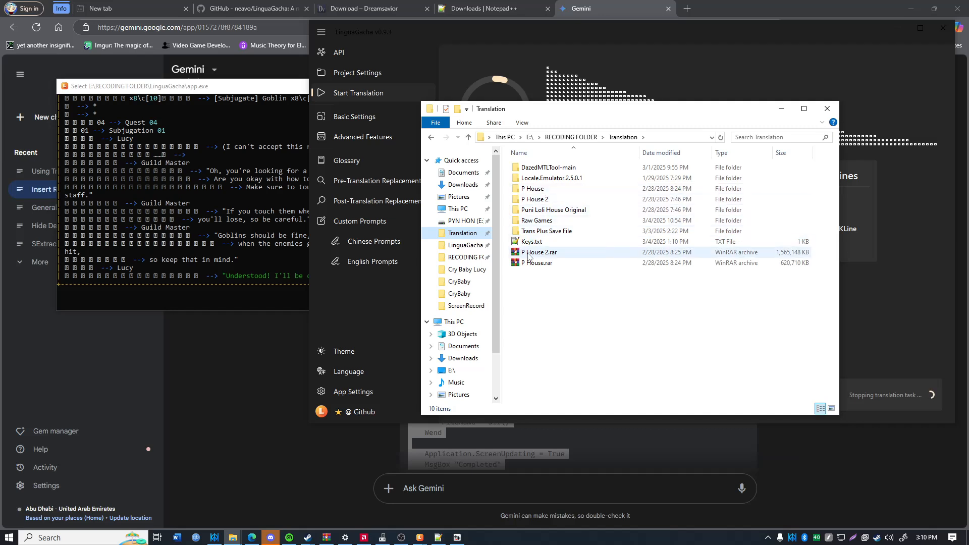
double_click(539, 220)
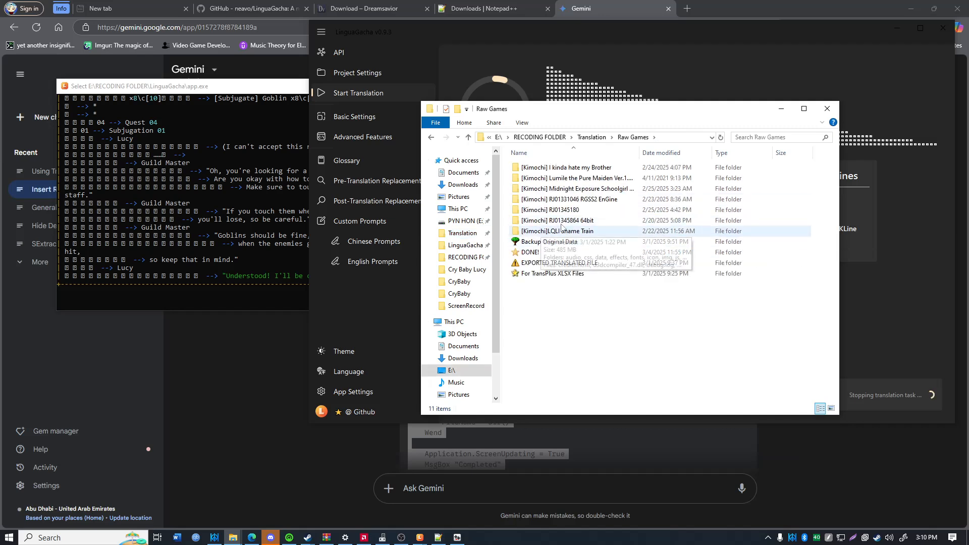
double_click(566, 263)
double_click(550, 169)
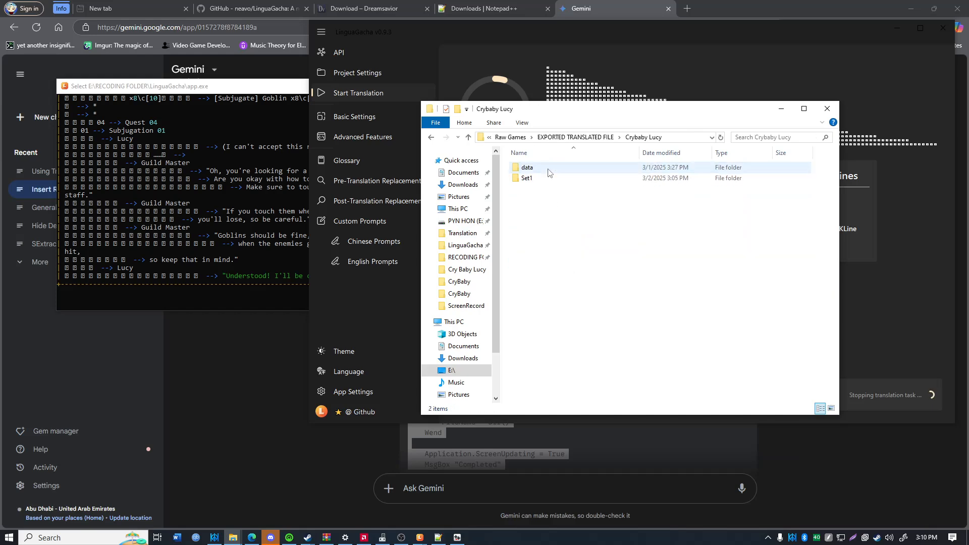
double_click(549, 170)
key(alt+Left)
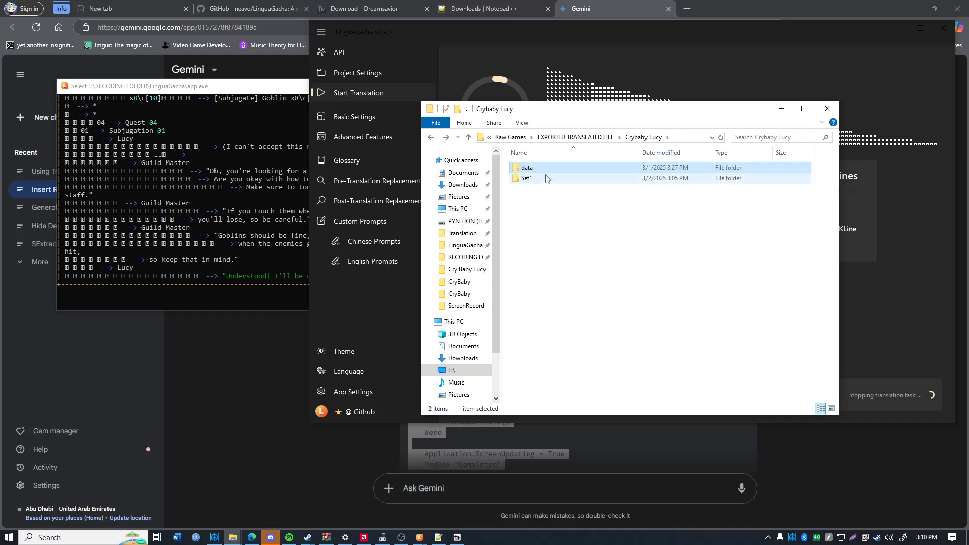
double_click(544, 179)
key(alt+Left)
key(alt+Left)
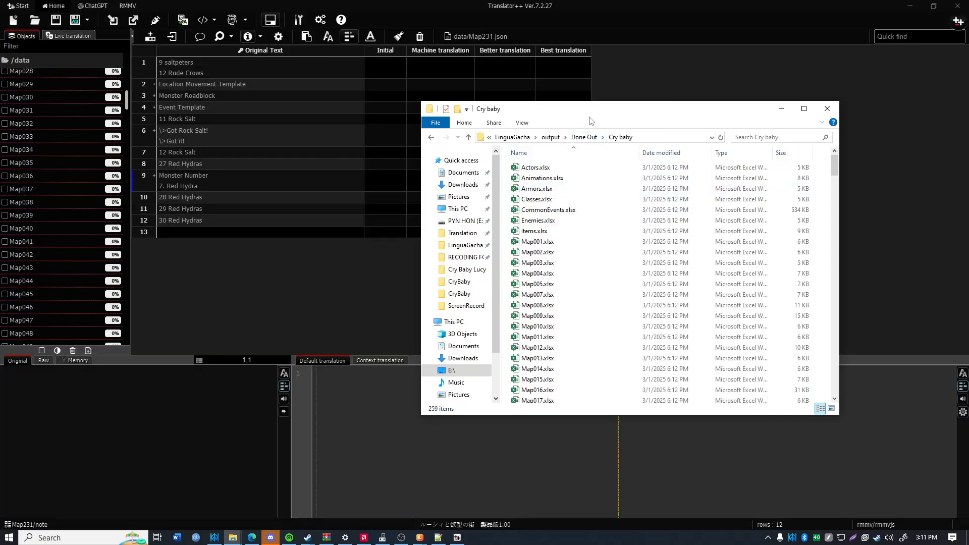
- Open Items.xlsx from the Cry baby output folder, read through its translated entries, and close the workbook
drag(611, 113, 656, 54)
click(606, 100)
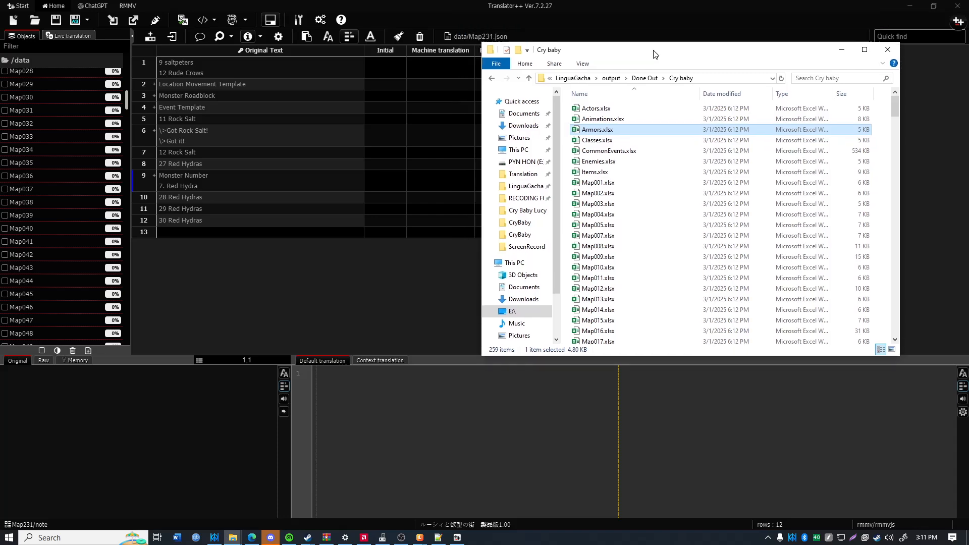
double_click(659, 170)
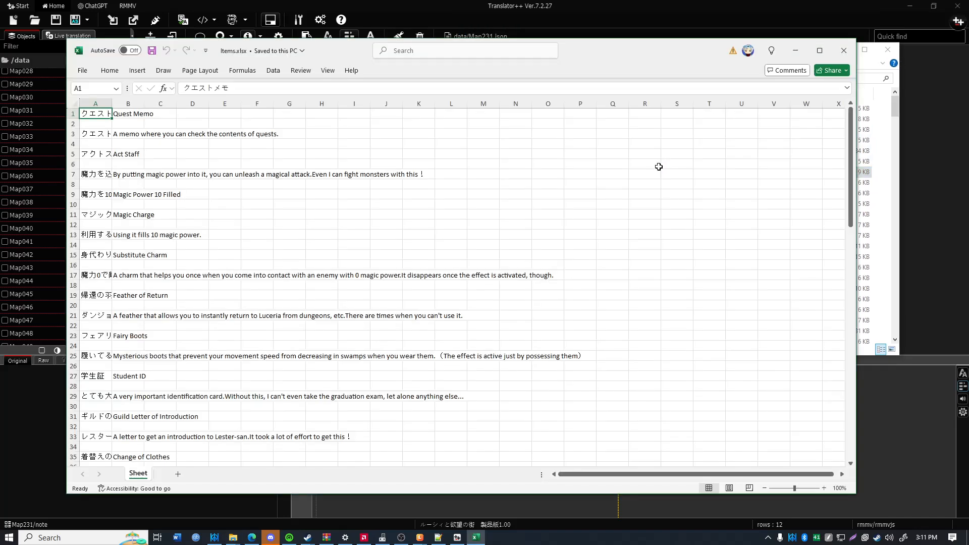
scroll(302, 227, down, 1)
scroll(302, 226, down, 14)
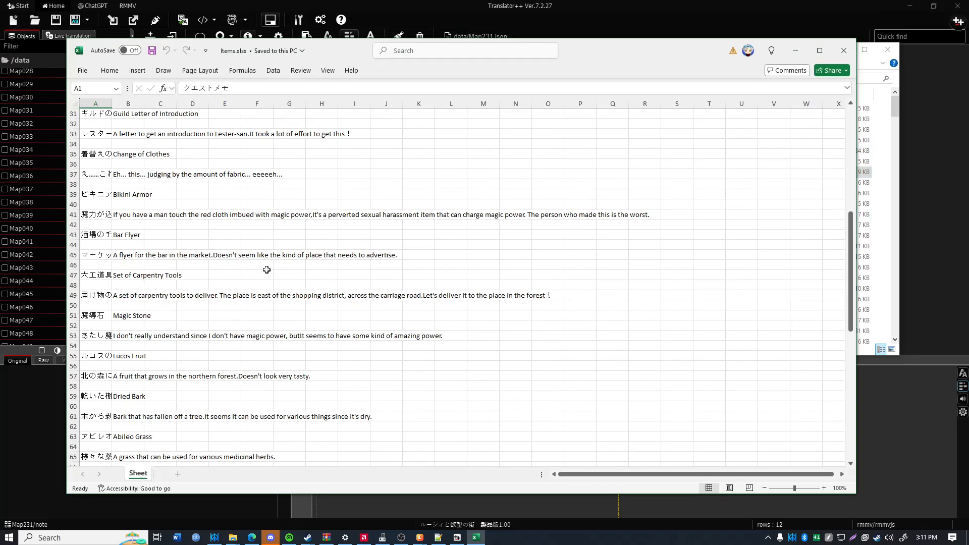
click(850, 53)
- Open Map023.xlsx from the same folder, review its translated dialogue, and close the workbook
scroll(722, 232, down, 2)
double_click(701, 284)
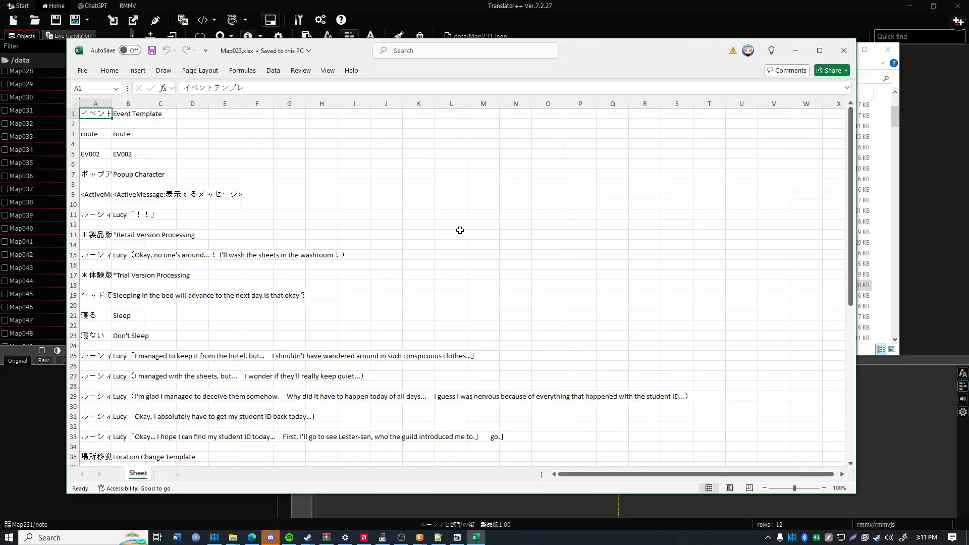
scroll(459, 231, down, 8)
click(844, 50)
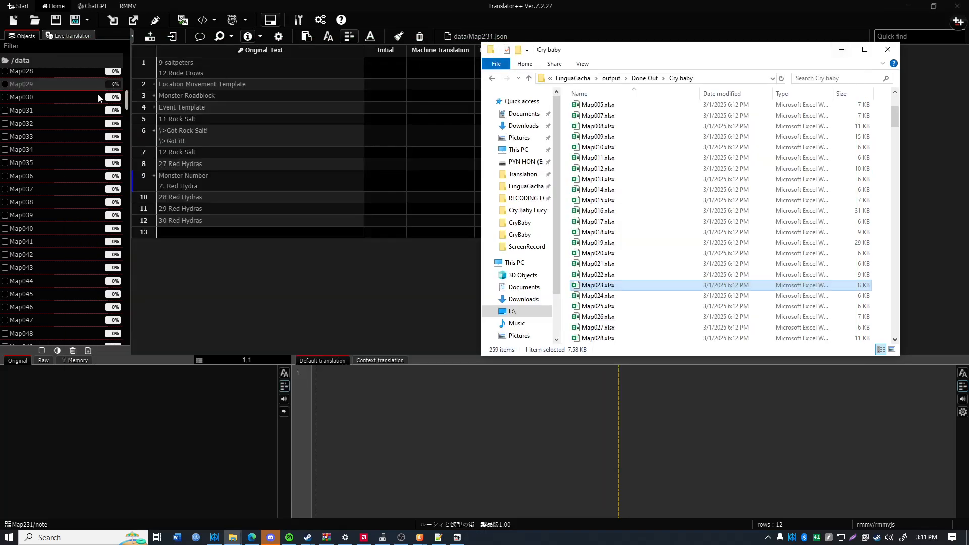
- In Translator++, select every project object from Actors through plugins.js
scroll(22, 139, up, 10)
click(4, 76)
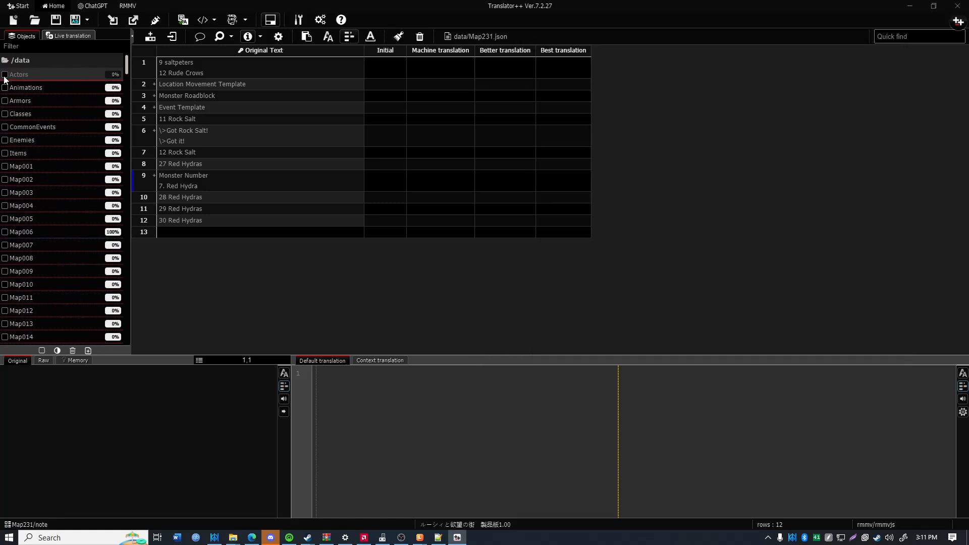
drag(28, 105, 27, 253)
scroll(92, 178, down, 5)
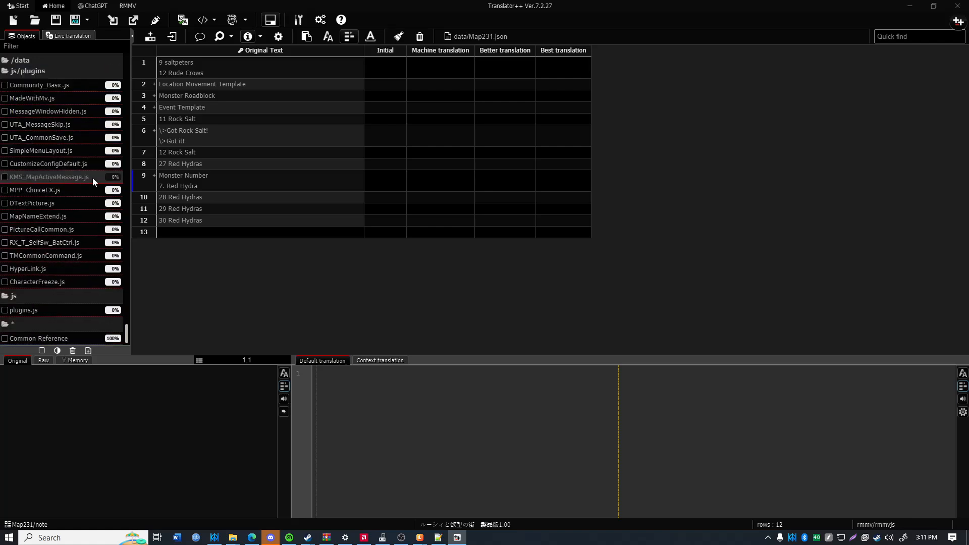
- Start a spreadsheet import for the selected objects, with individual files as the source
right_click(13, 314)
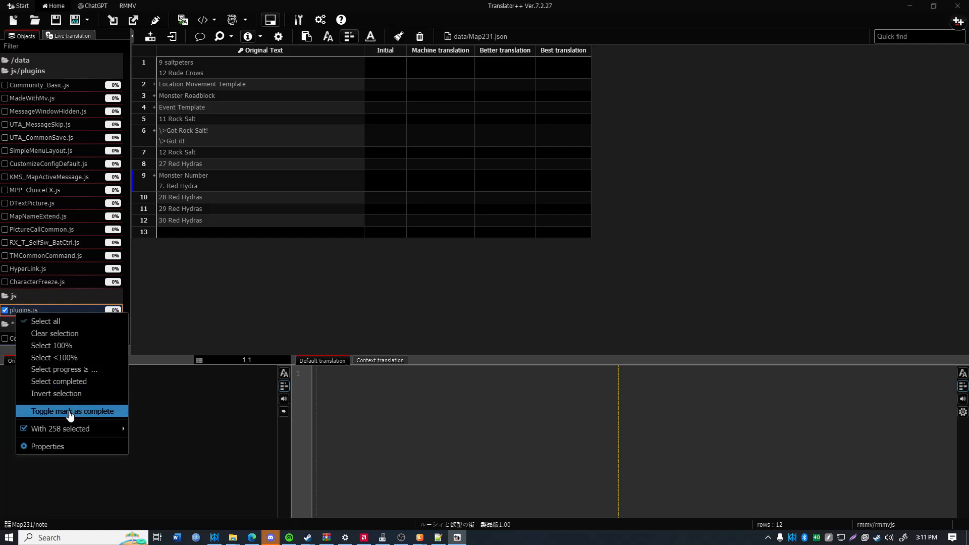
mouse_move(74, 433)
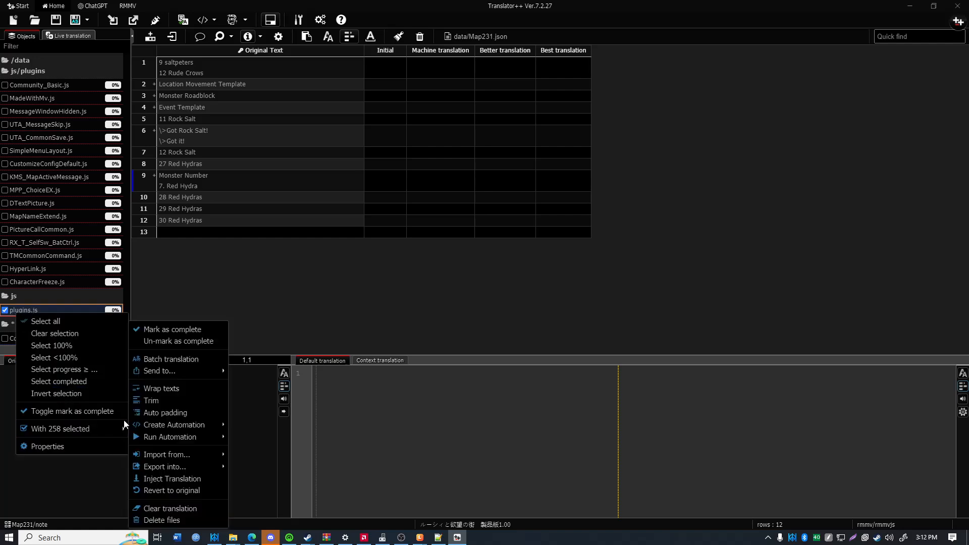
mouse_move(199, 457)
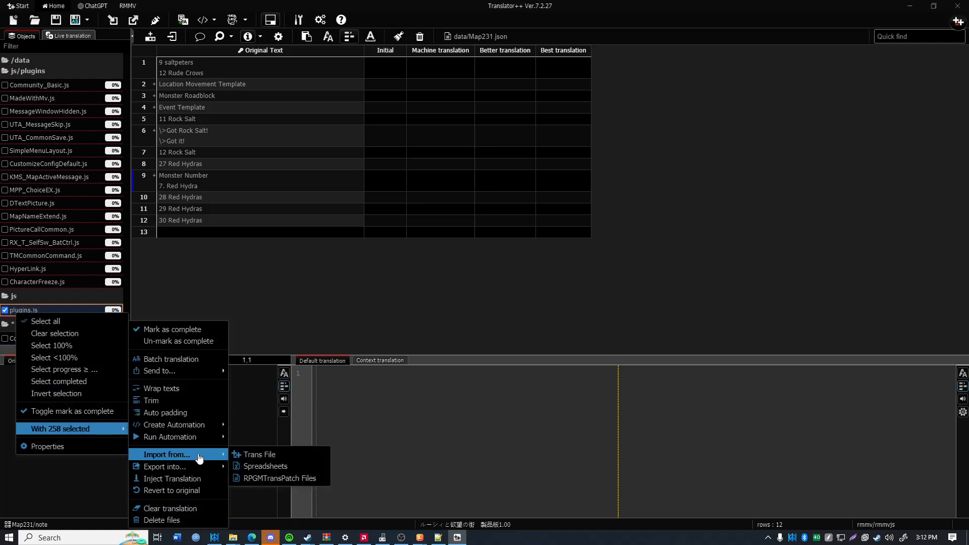
click(300, 470)
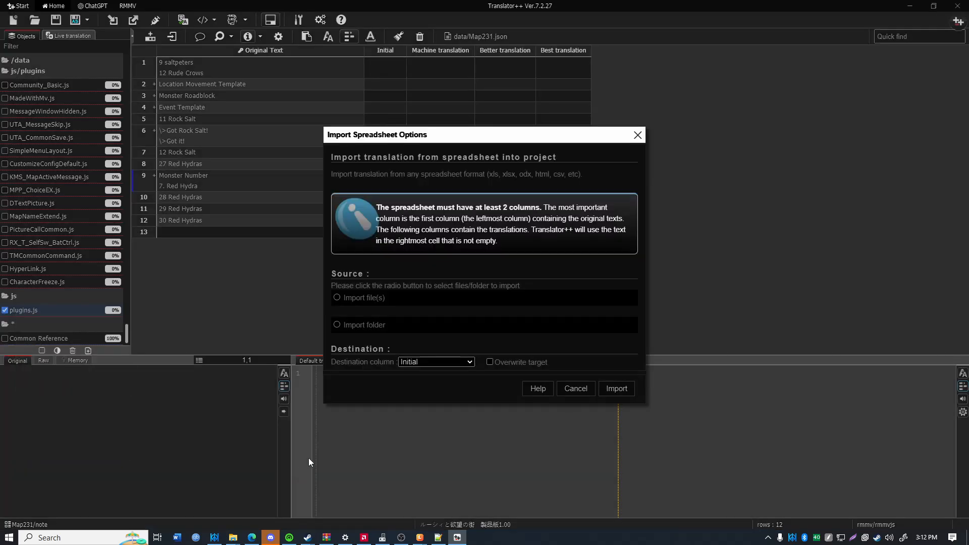
click(398, 301)
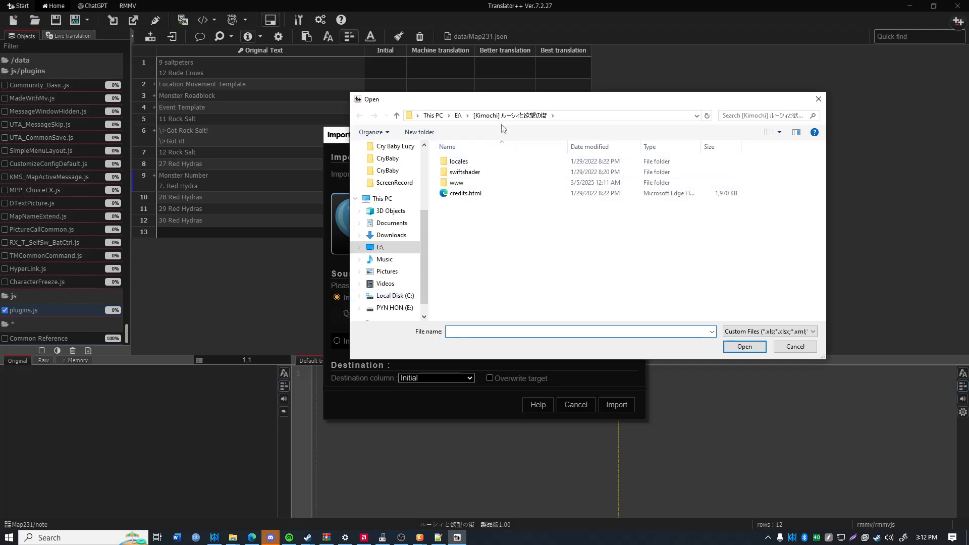
right_click(410, 223)
click(607, 238)
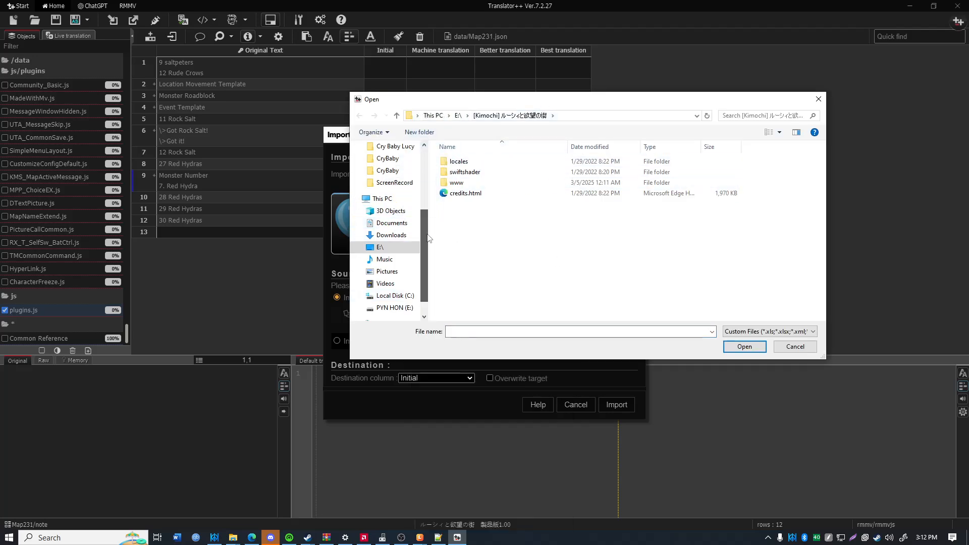
scroll(429, 238, up, 5)
click(392, 227)
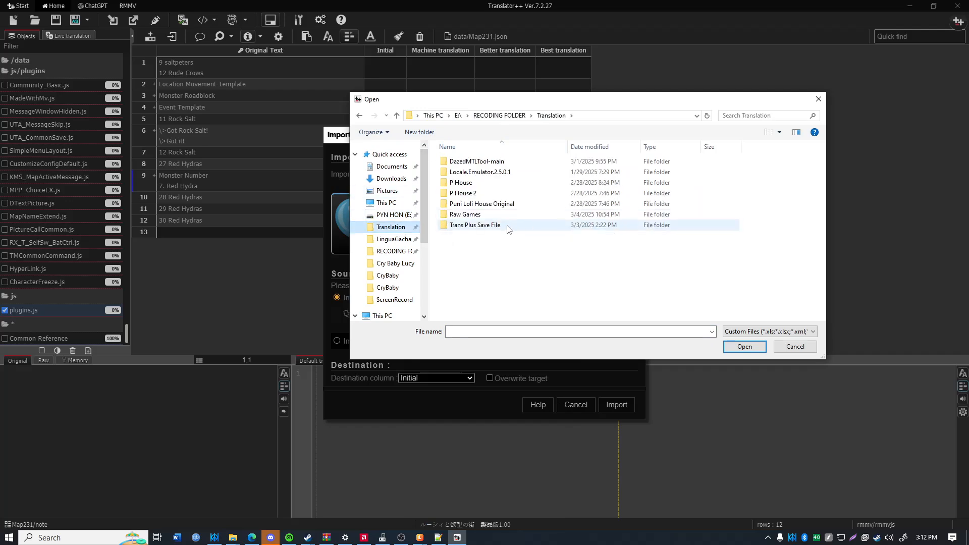
double_click(498, 214)
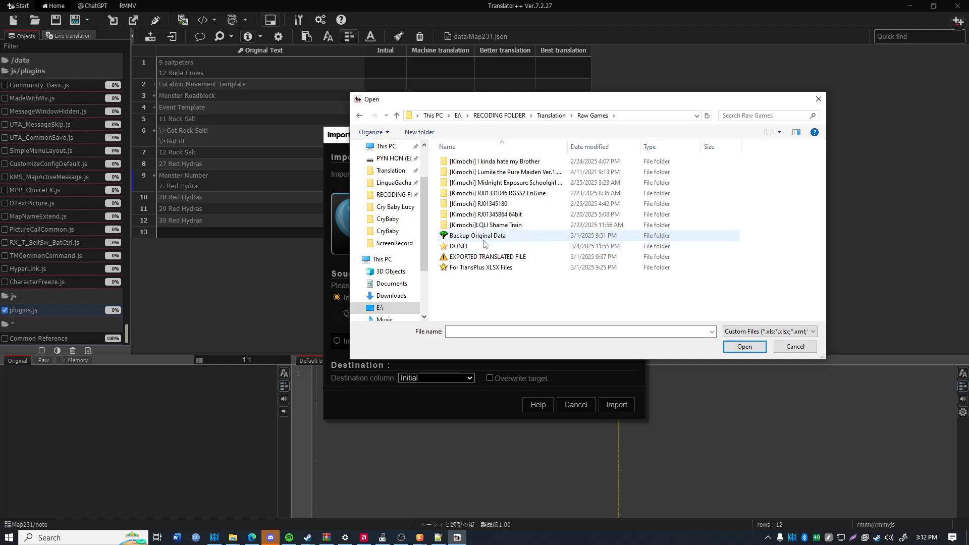
key(alt+Left)
scroll(399, 187, up, 1)
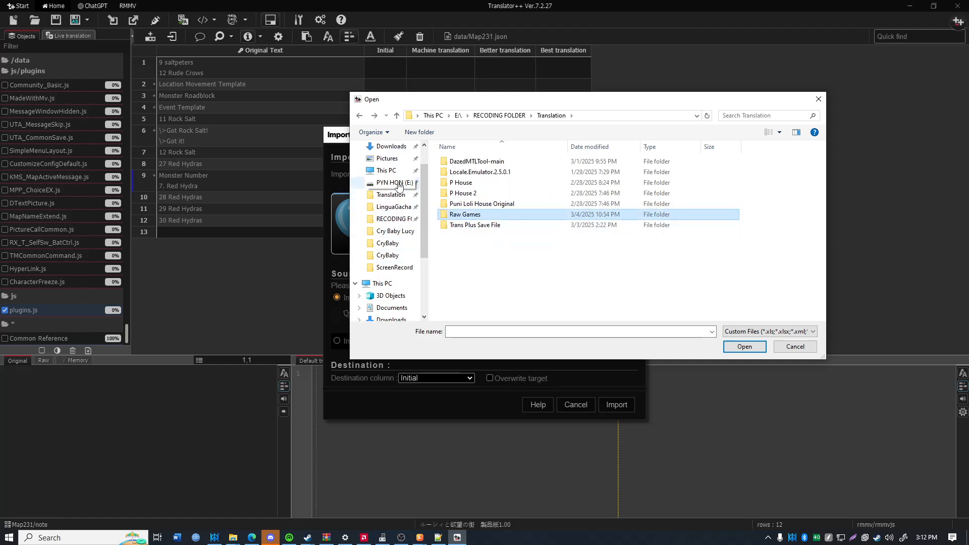
- Choose all translated workbooks from Actors.xlsx through Weapons.xlsx in LinguaGacha's output\Done Out\Cry baby folder as the import source
click(394, 206)
double_click(460, 194)
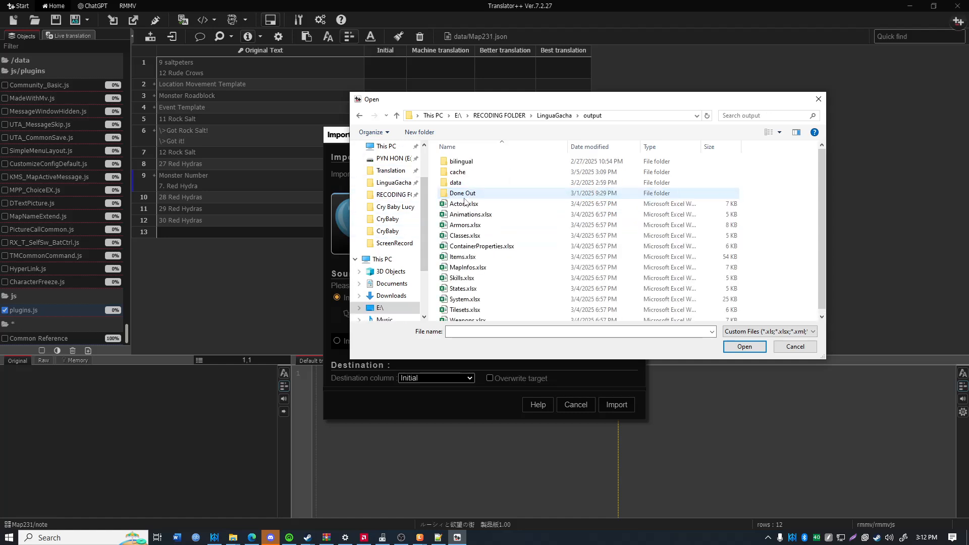
double_click(462, 193)
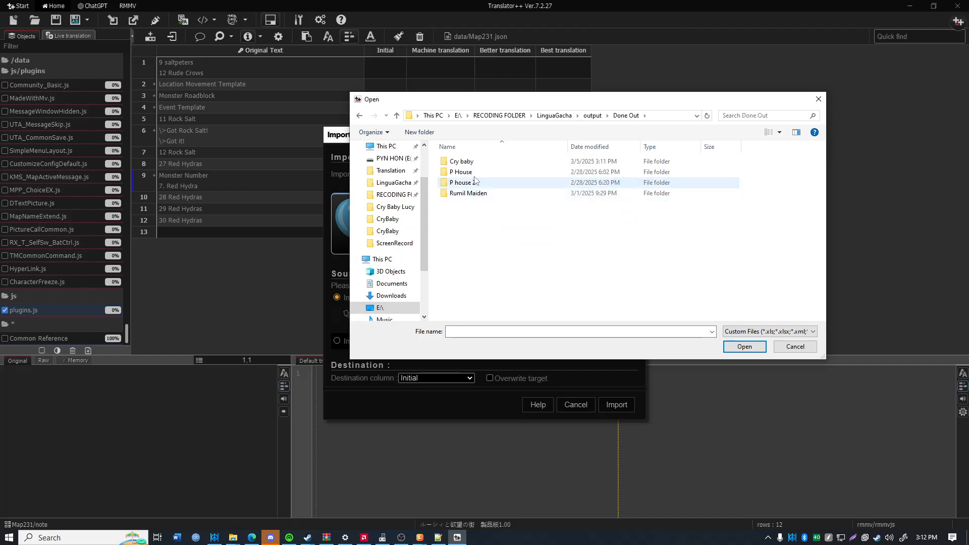
double_click(478, 161)
click(478, 161)
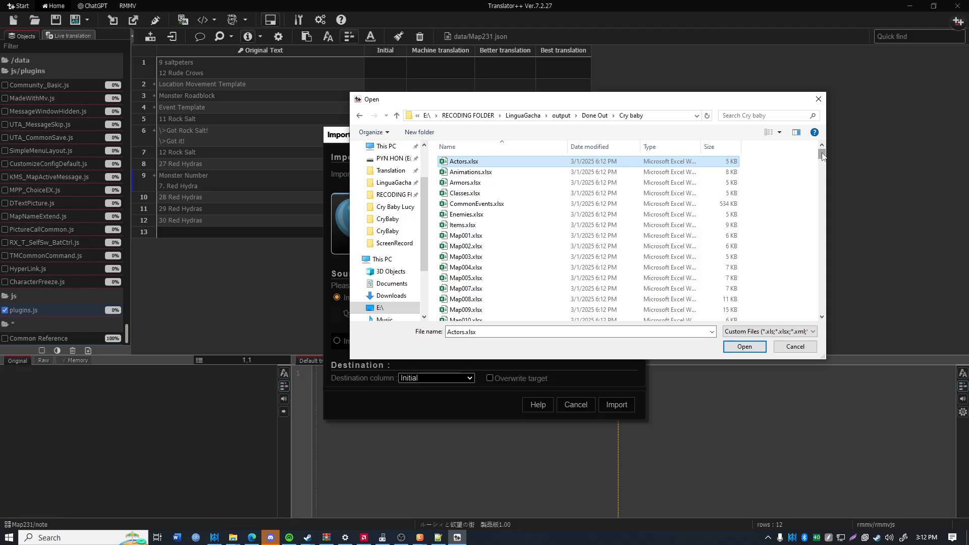
drag(823, 154, 641, 325)
drag(823, 156, 794, 314)
shift+click(714, 315)
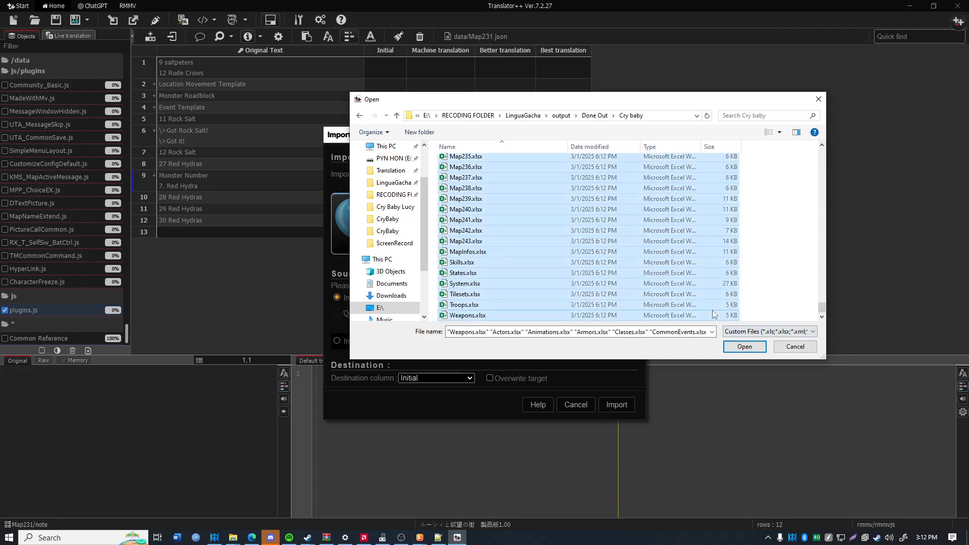
- Import the chosen spreadsheets into the Initial column, then close the import log and dismiss the Discord notification
click(745, 347)
click(615, 404)
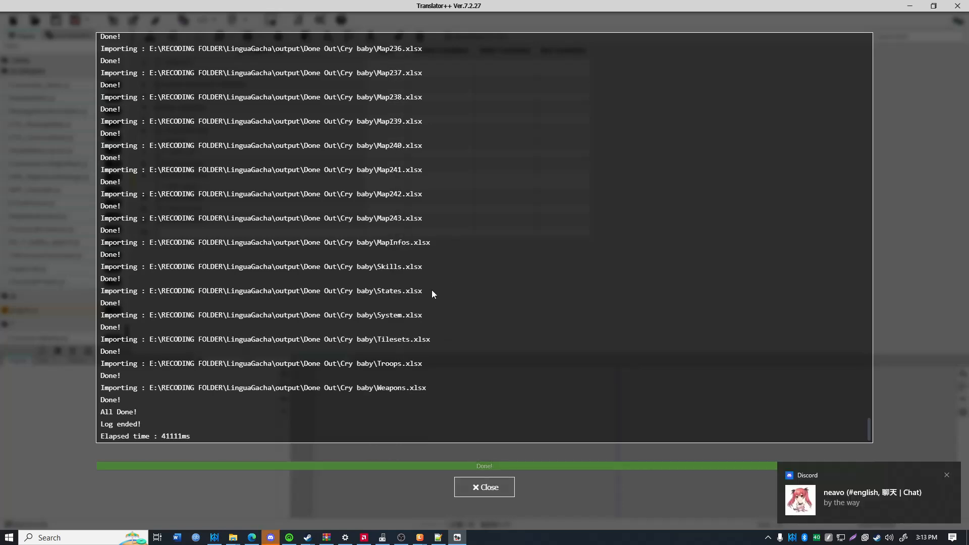
click(504, 486)
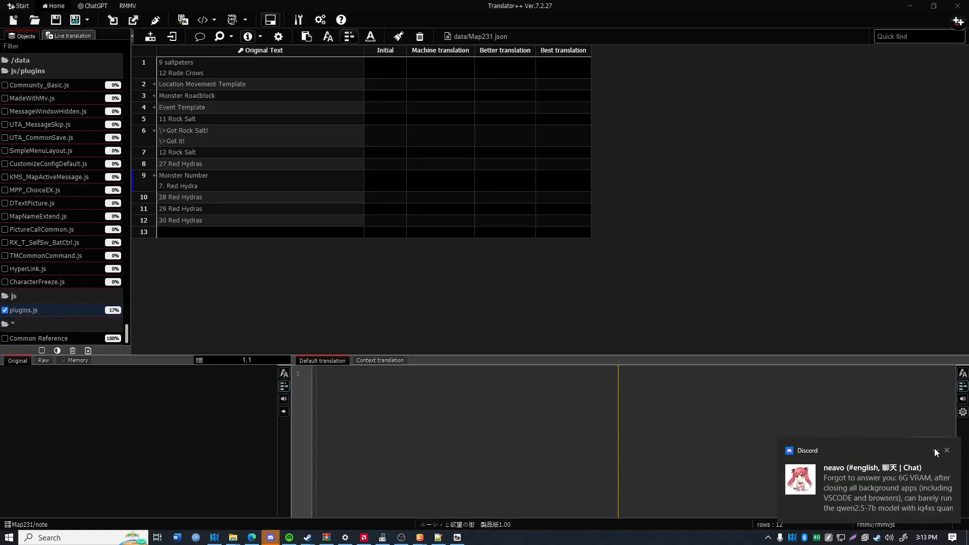
click(936, 452)
click(902, 465)
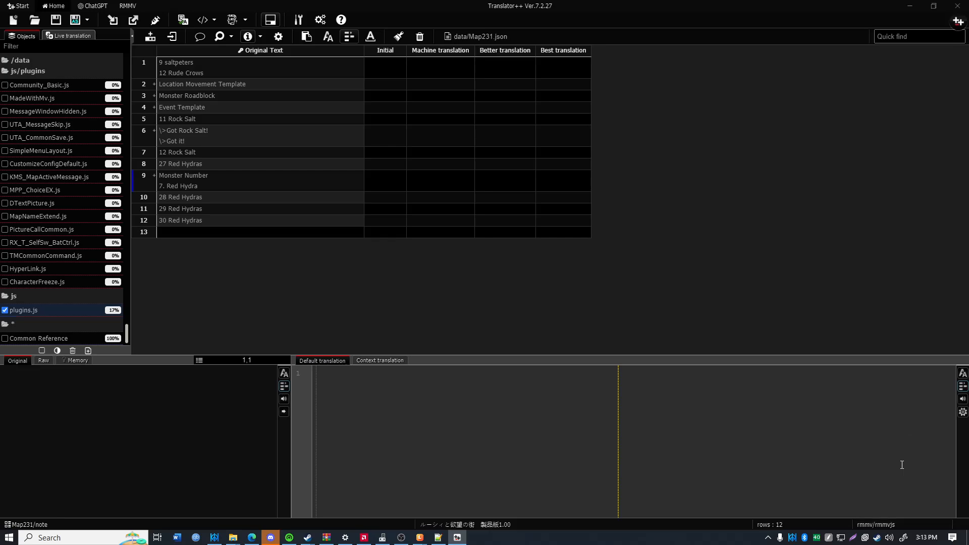
- Check the import by viewing MessageWindowHidden.js and several maps, including Map235 and Map192, and the progress of the objects
click(44, 116)
scroll(44, 118, up, 9)
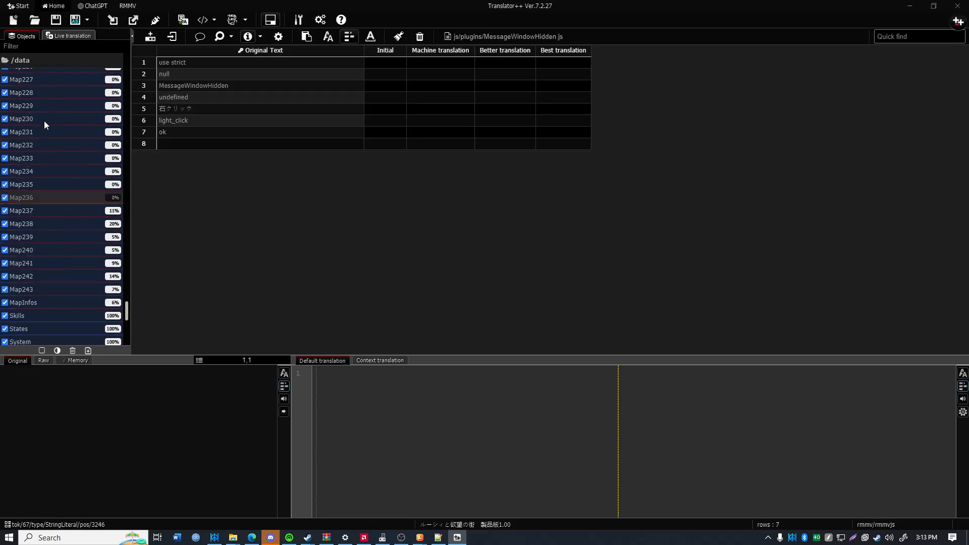
click(43, 121)
click(42, 172)
click(38, 210)
click(43, 267)
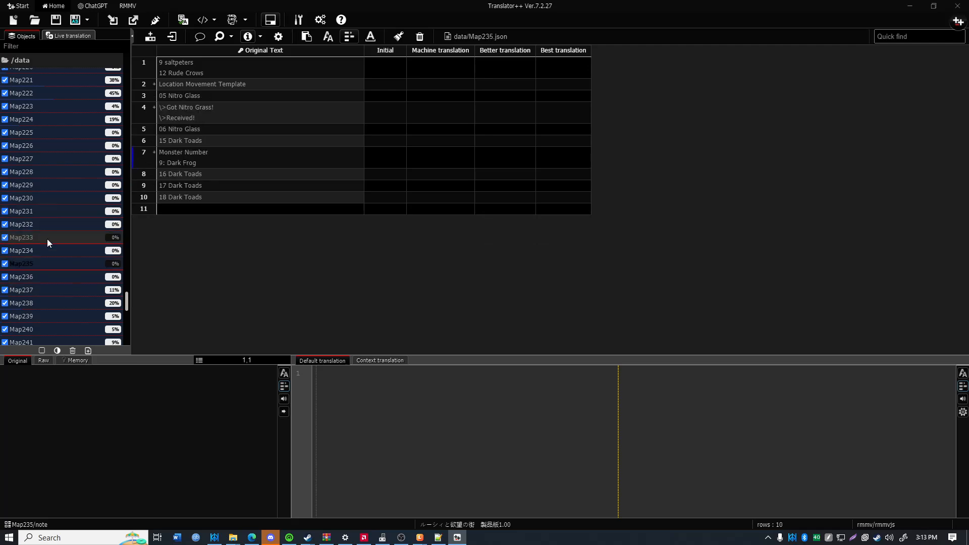
scroll(48, 232, up, 9)
click(48, 157)
scroll(46, 157, up, 6)
scroll(45, 152, up, 10)
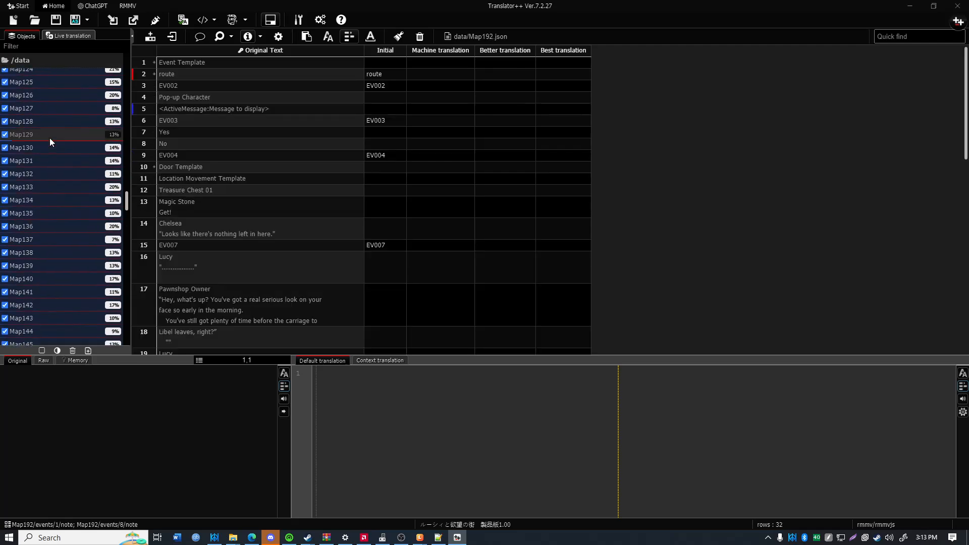
click(50, 138)
scroll(47, 134, up, 5)
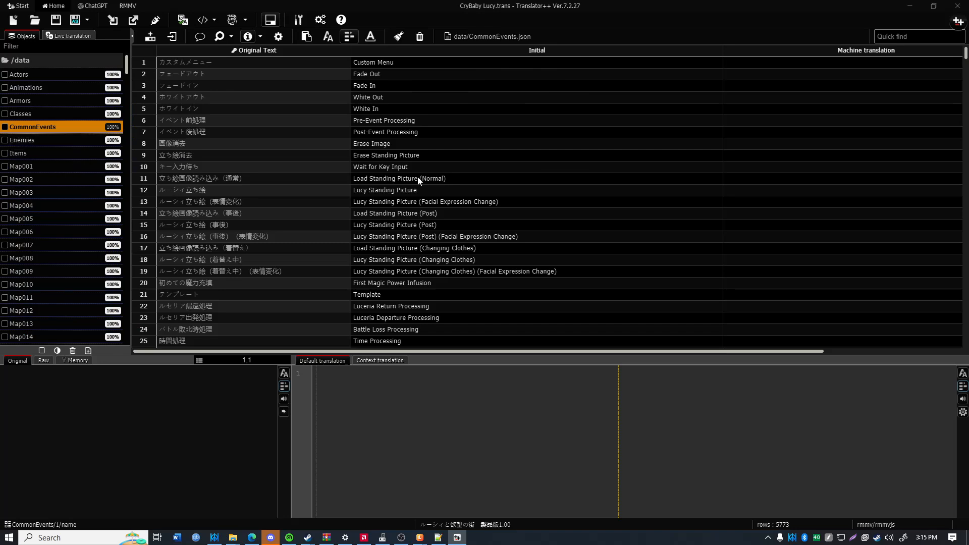
- In the CryBaby Lucy project, look through several map objects and compare Map007's original text with its Initial and Machine translation columns
click(41, 156)
click(40, 191)
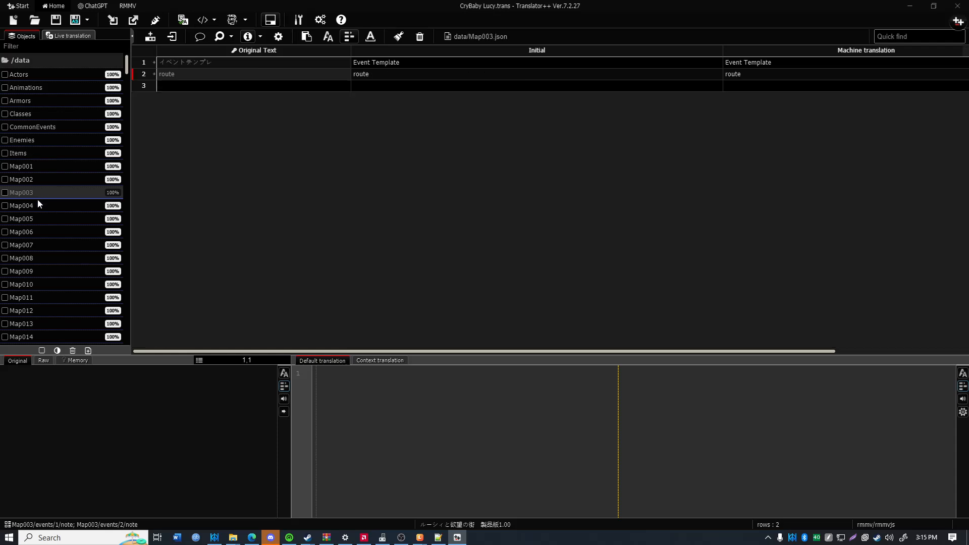
click(29, 231)
click(30, 245)
scroll(347, 168, down, 3)
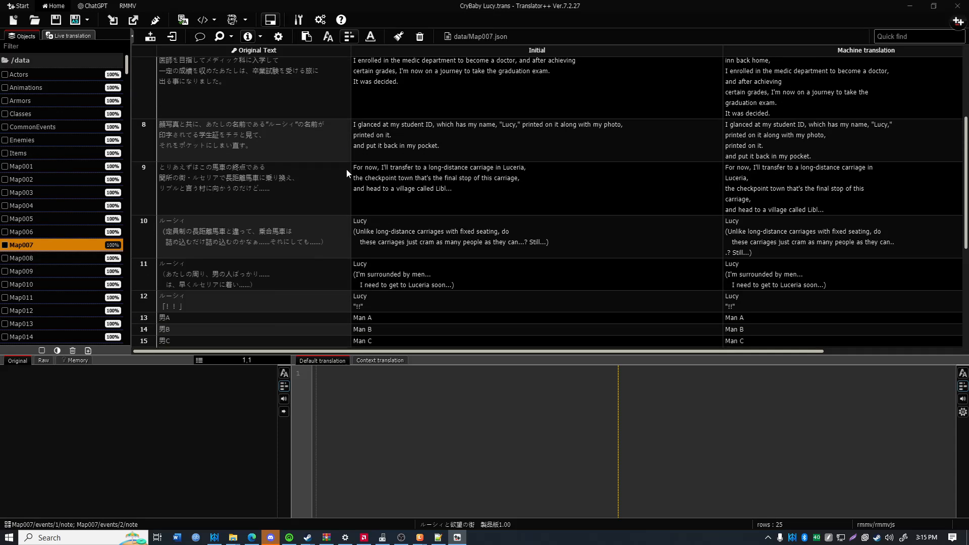
scroll(346, 169, down, 4)
scroll(425, 225, up, 7)
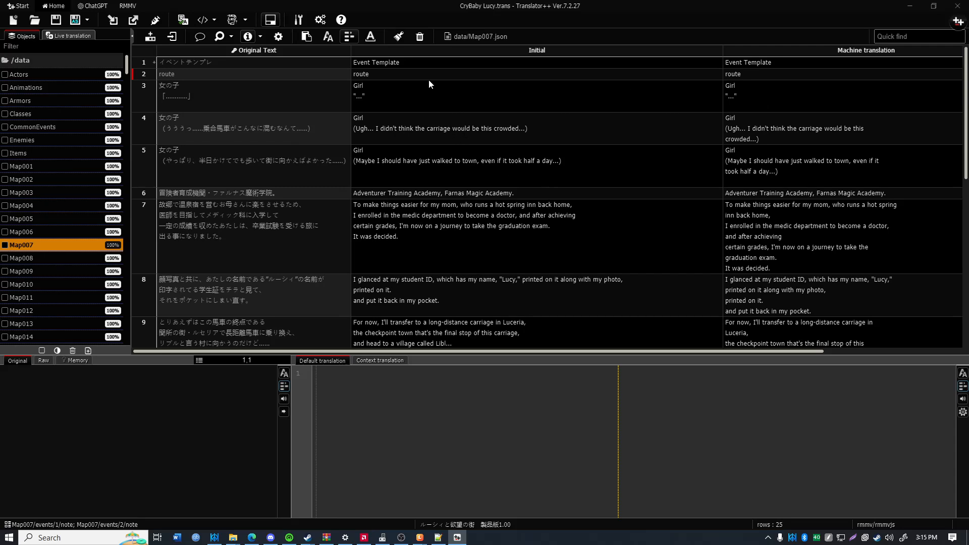
click(515, 50)
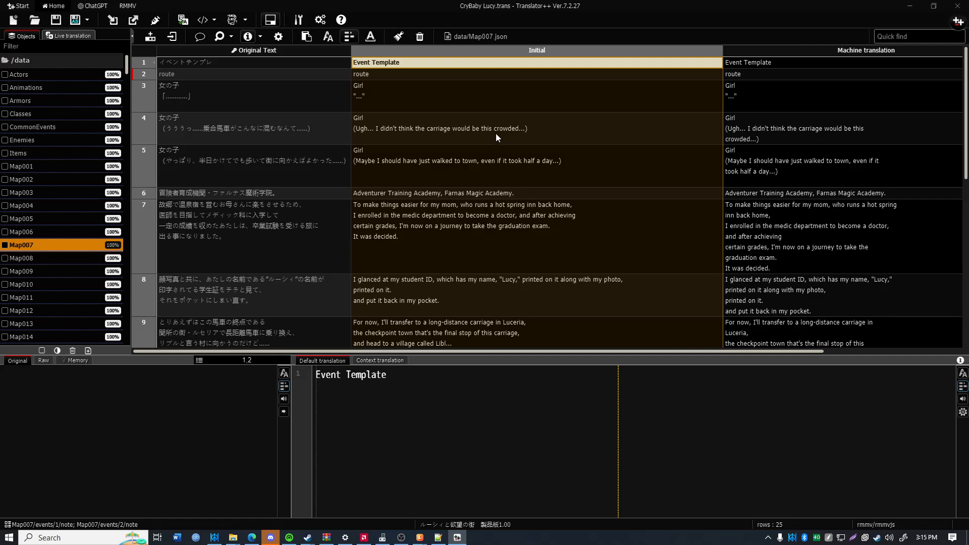
scroll(483, 104, down, 7)
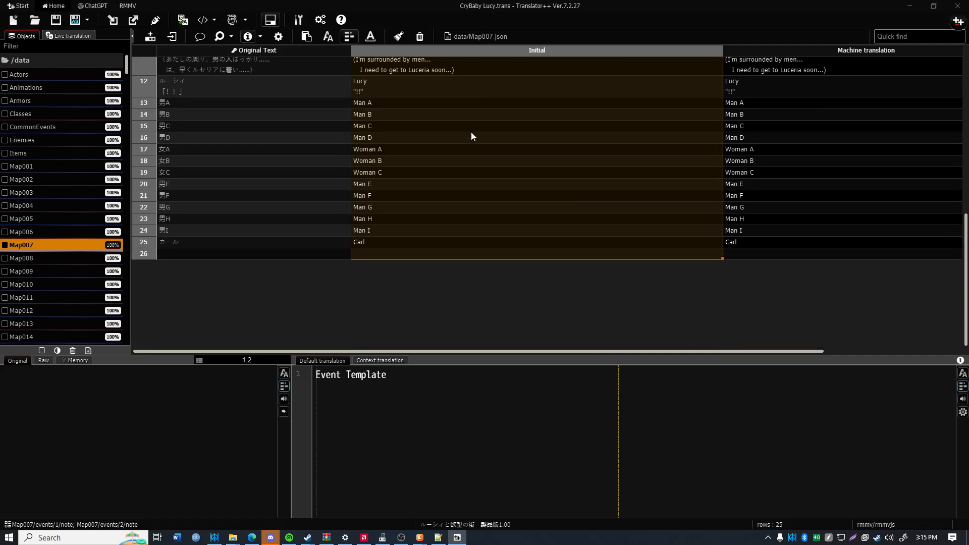
- Open Map009 and read through its translated guard station dialogue
click(46, 270)
scroll(437, 99, down, 15)
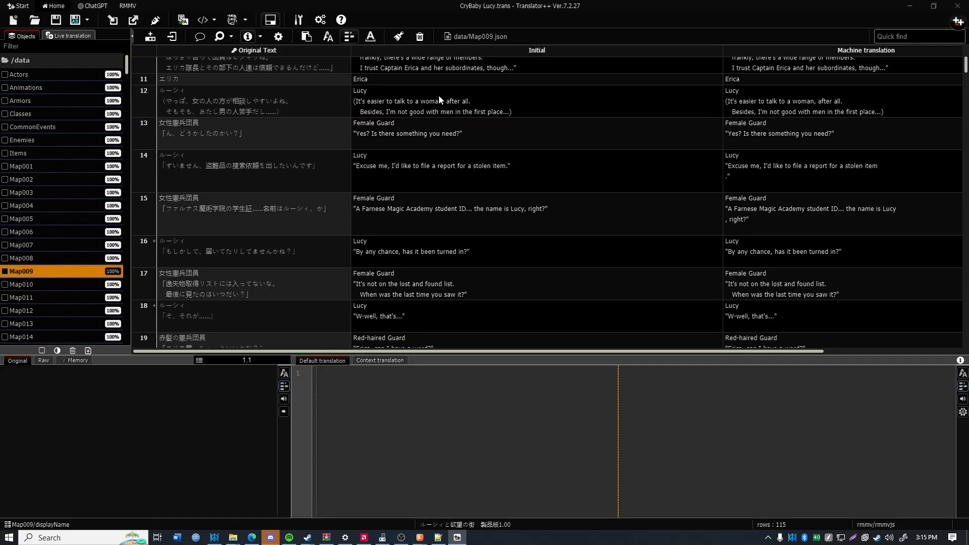
scroll(426, 192, down, 8)
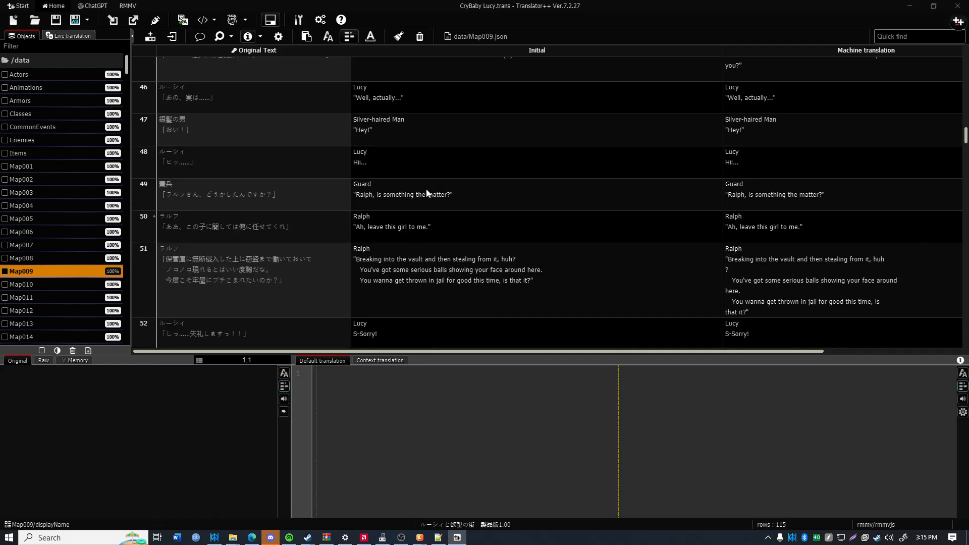
scroll(426, 196, down, 5)
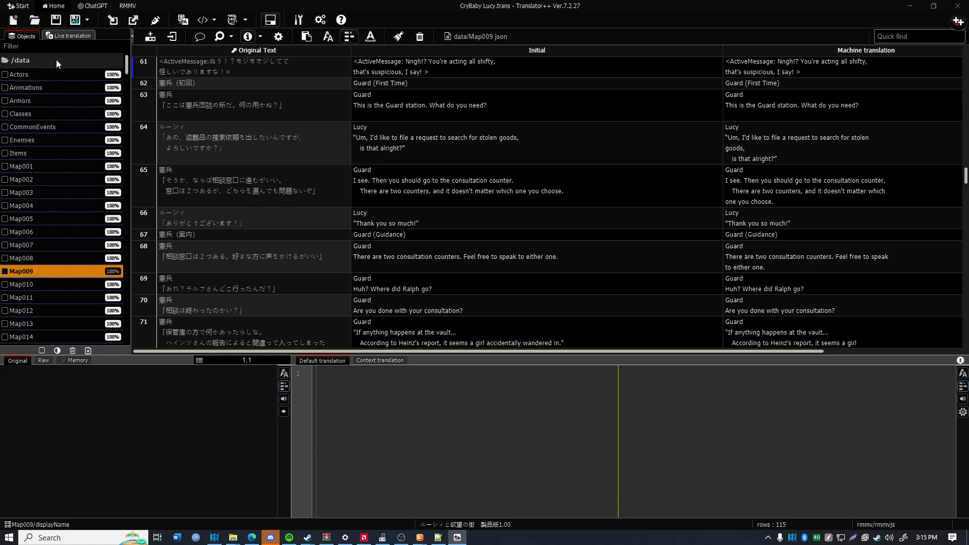
- Select all CryBaby Lucy project objects from the start of the data group through plugins.js
drag(45, 57, 1, 276)
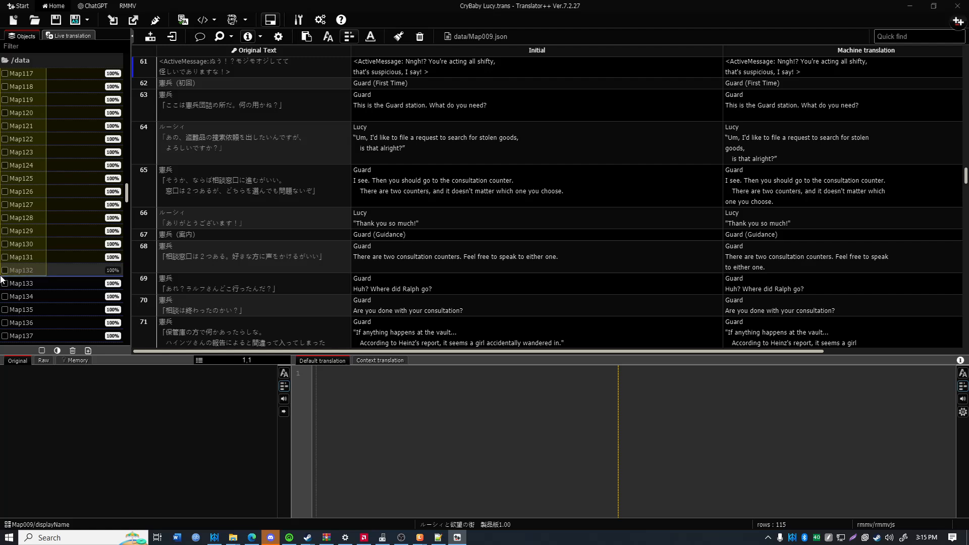
drag(2, 281, 5, 281)
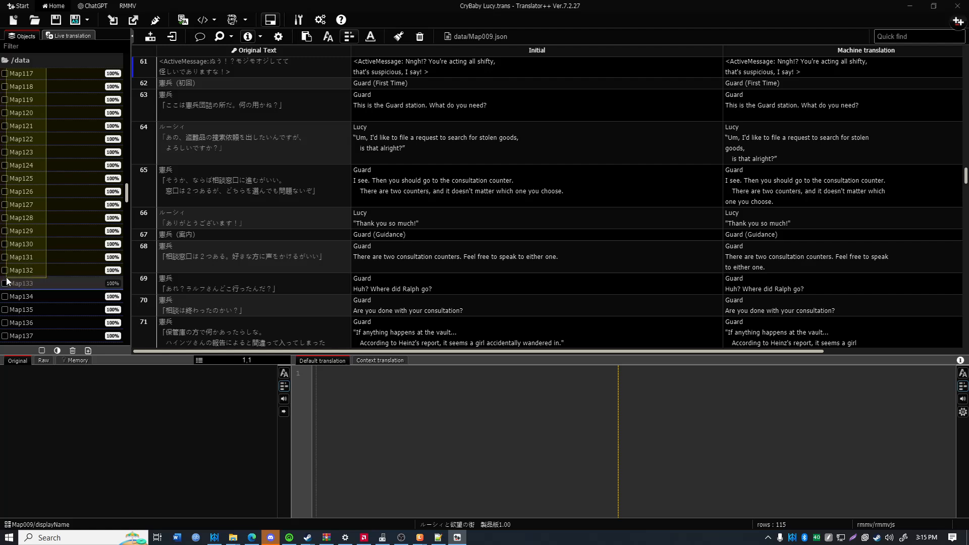
drag(7, 279, 4, 155)
scroll(7, 307, down, 7)
scroll(14, 277, down, 3)
scroll(21, 275, down, 7)
scroll(21, 283, down, 3)
scroll(1, 283, down, 9)
scroll(2, 149, down, 4)
scroll(26, 284, down, 2)
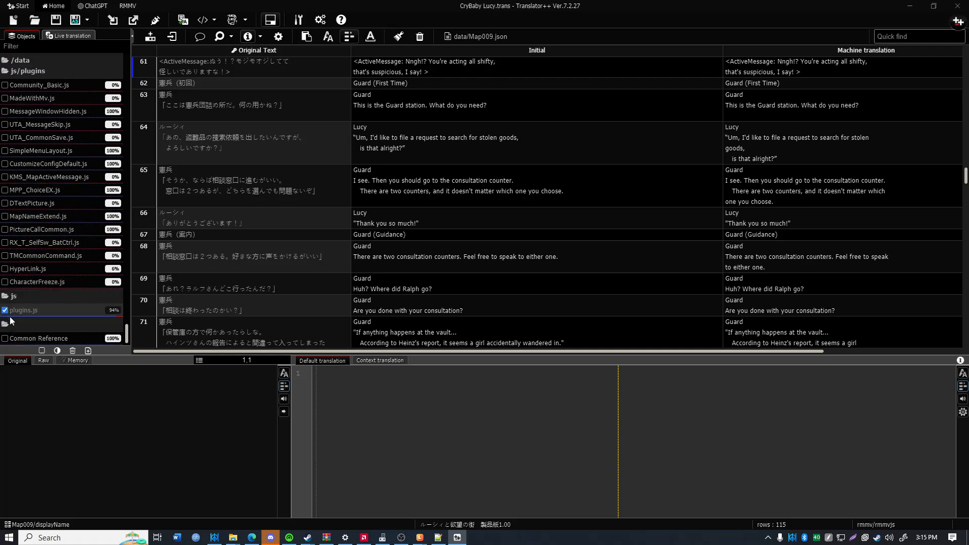
- Start exporting the selected objects into a folder
scroll(20, 305, up, 5)
right_click(89, 134)
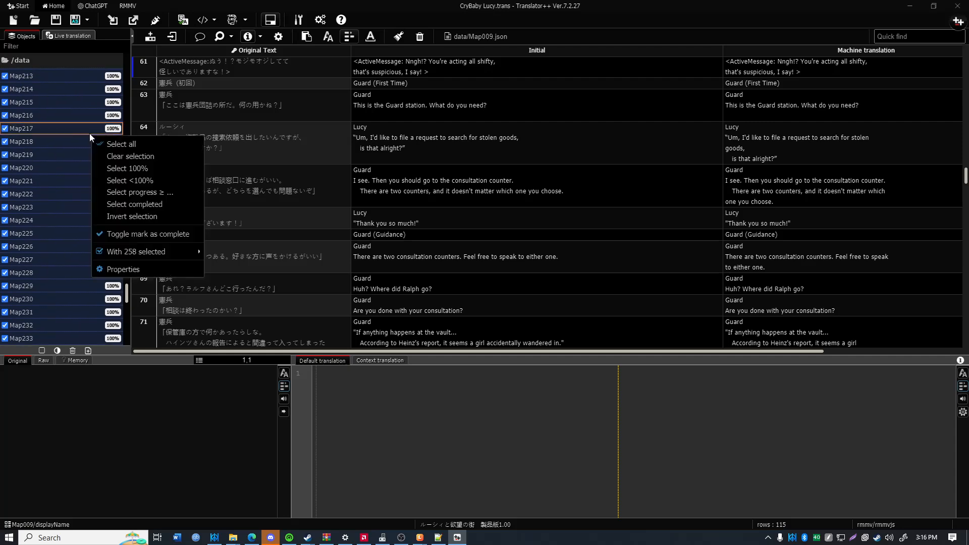
mouse_move(189, 253)
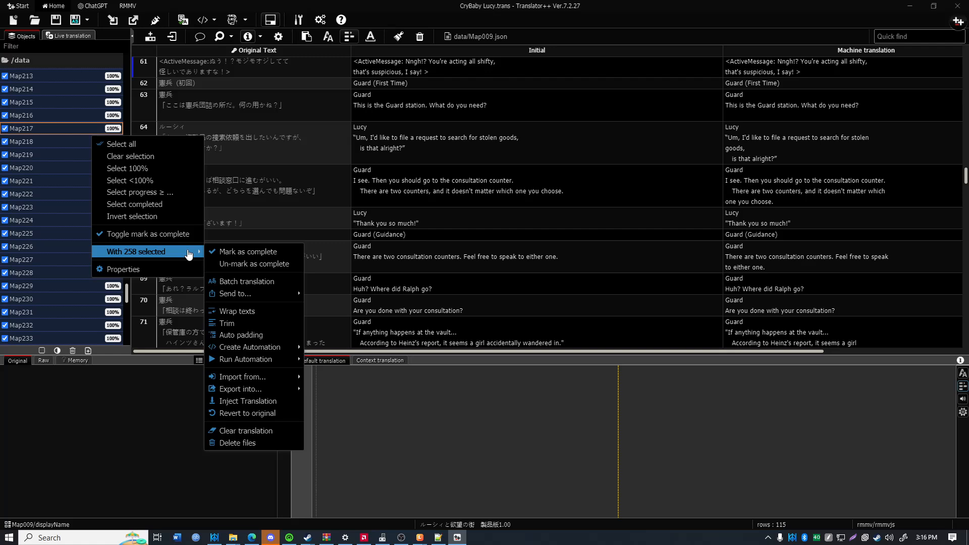
mouse_move(276, 301)
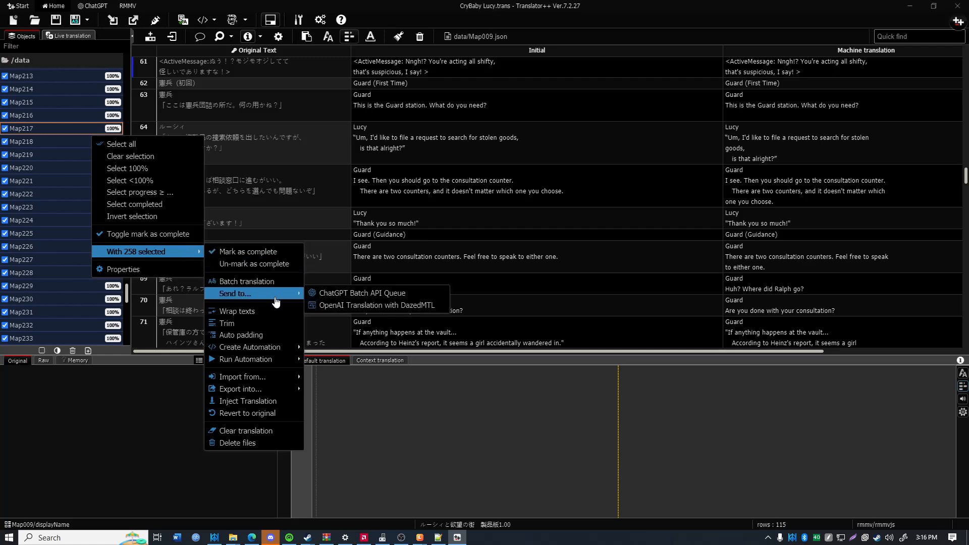
mouse_move(284, 390)
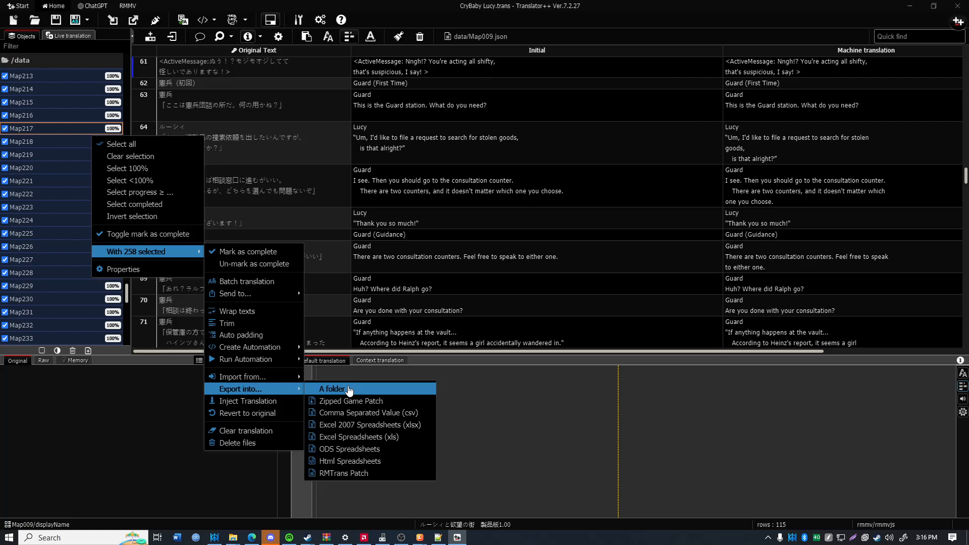
click(349, 389)
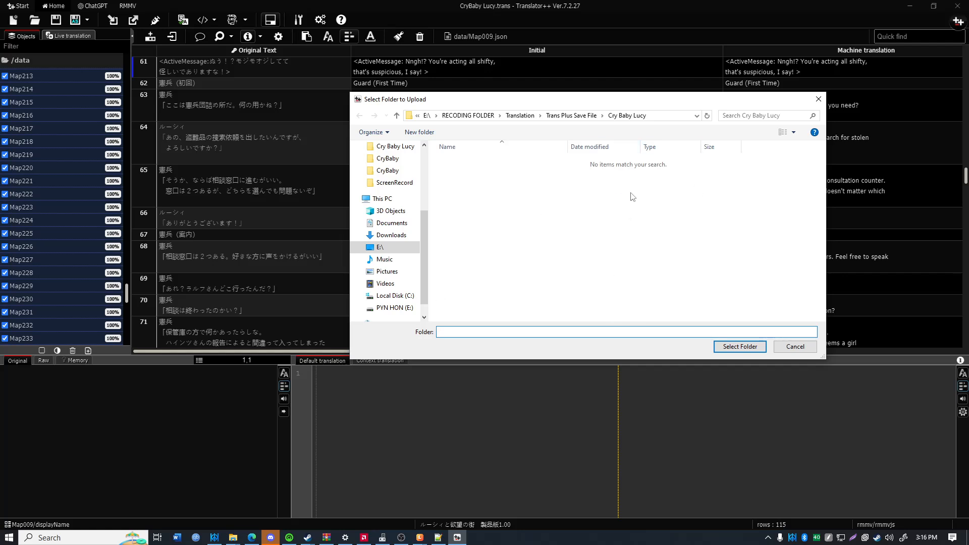
- Browse to the EXPORTED TRANSLATED FILE folder inside RECODING FOLDER\Translation\Raw Games for the export destination
click(565, 117)
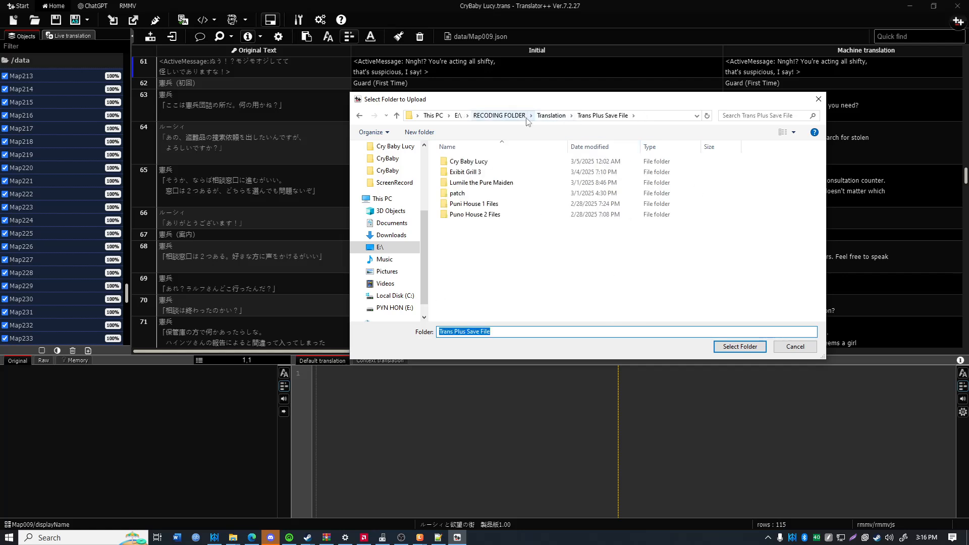
click(552, 115)
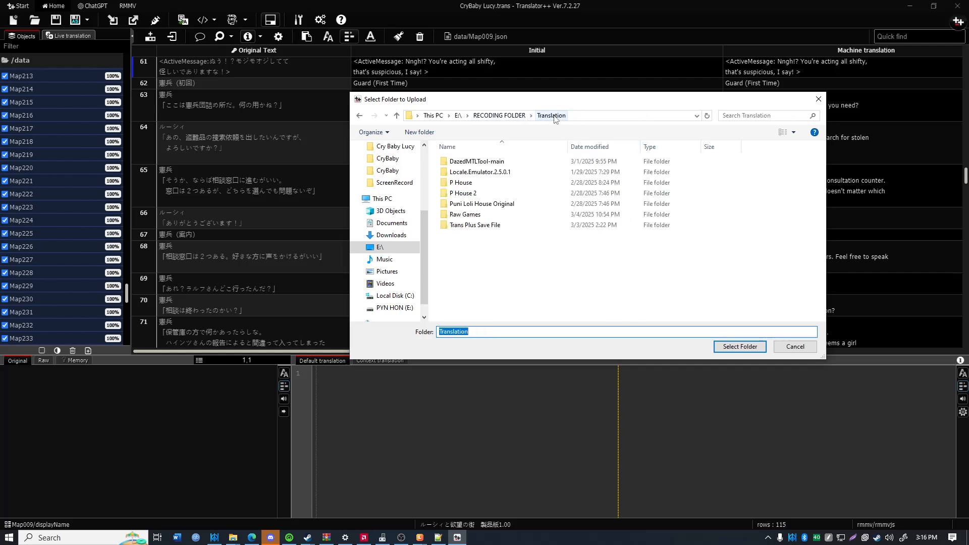
click(507, 116)
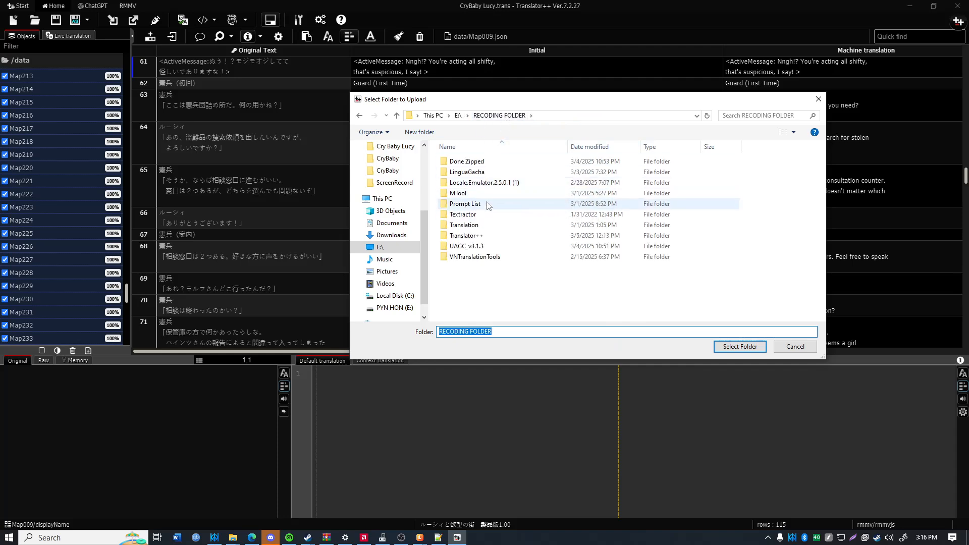
double_click(470, 225)
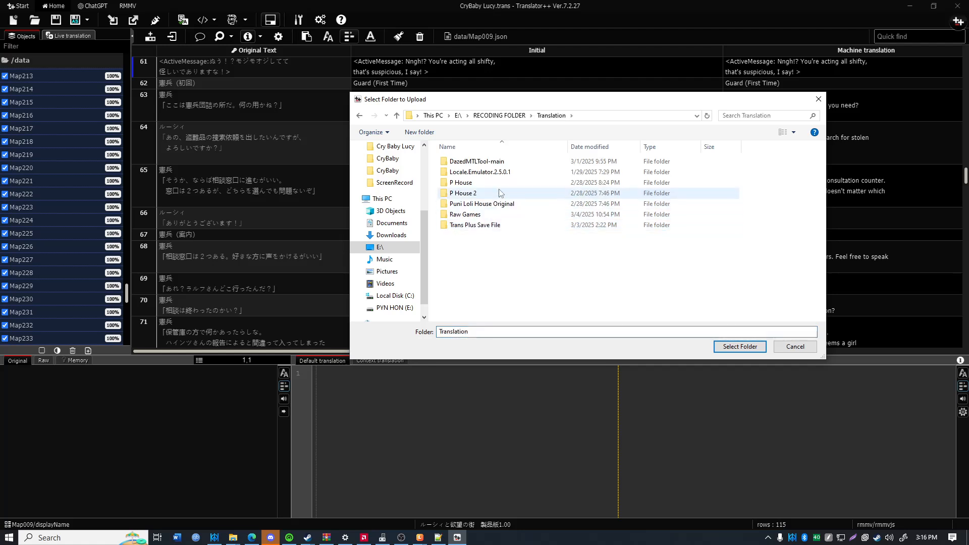
double_click(467, 214)
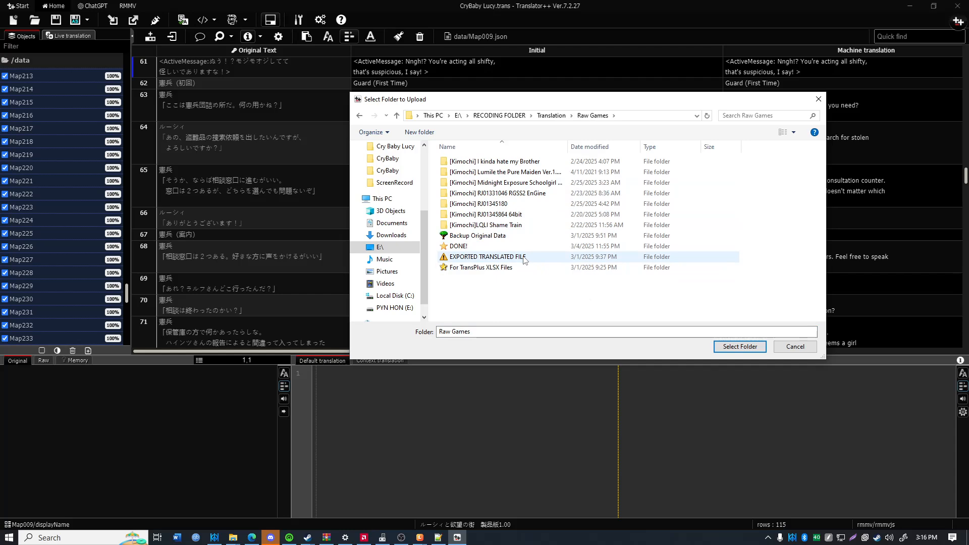
double_click(495, 257)
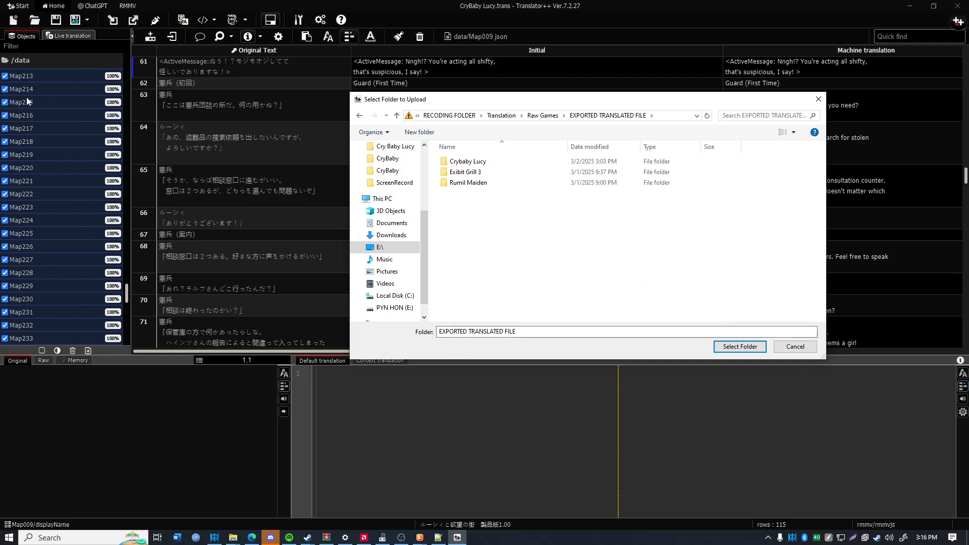
scroll(31, 193, down, 3)
scroll(32, 193, down, 3)
scroll(40, 222, up, 12)
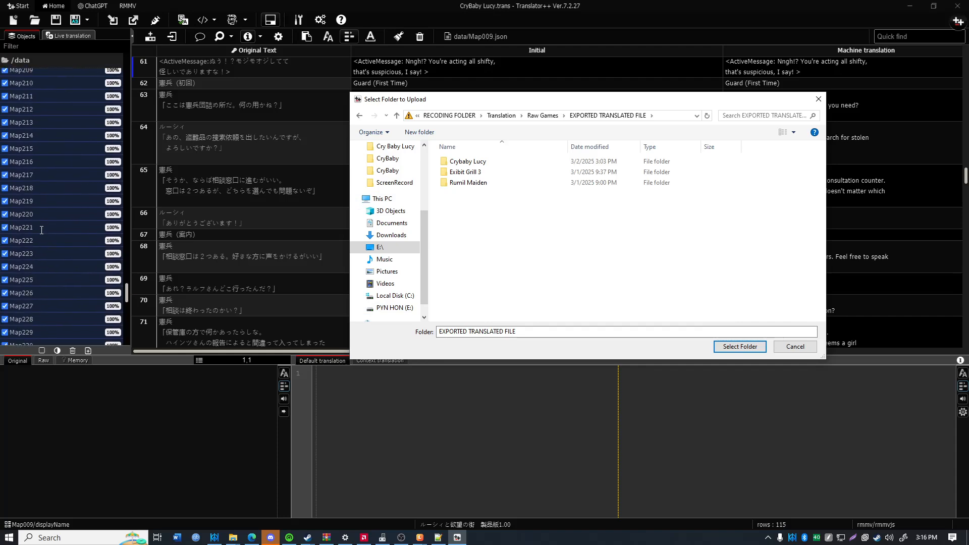
scroll(42, 230, up, 5)
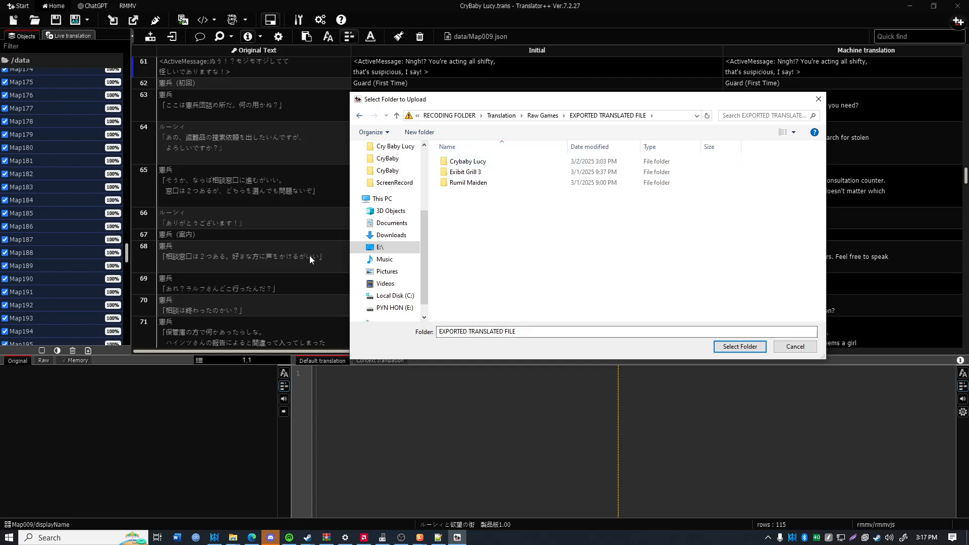
- Choose EXPORTED TRANSLATED FILE as the export folder, review the export options down to the maximum dialog line, and cancel the export
click(740, 347)
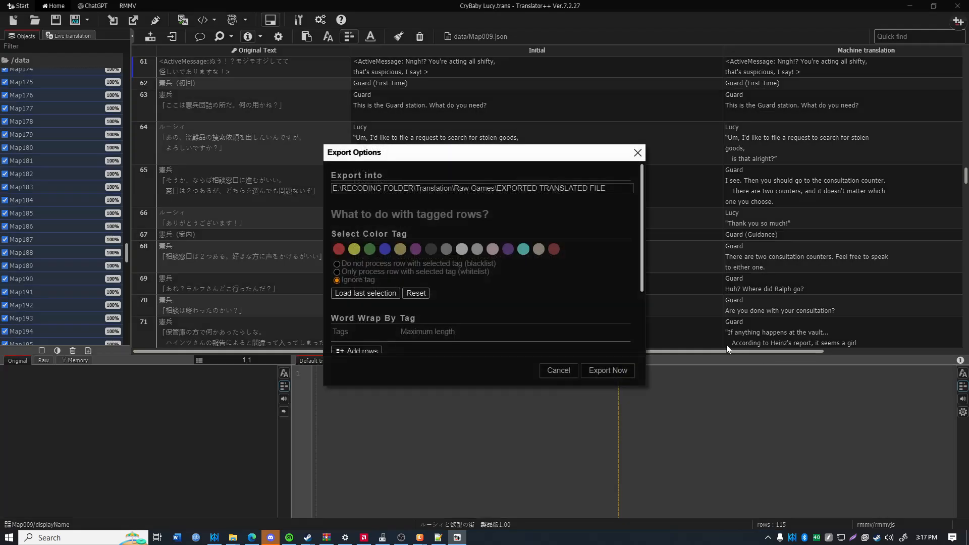
scroll(525, 277, down, 3)
scroll(454, 273, up, 3)
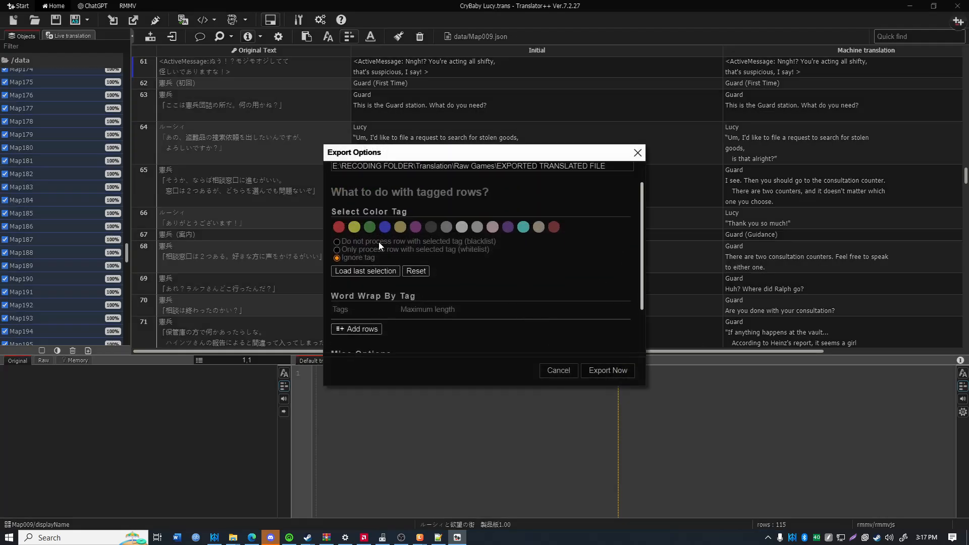
scroll(399, 292, down, 3)
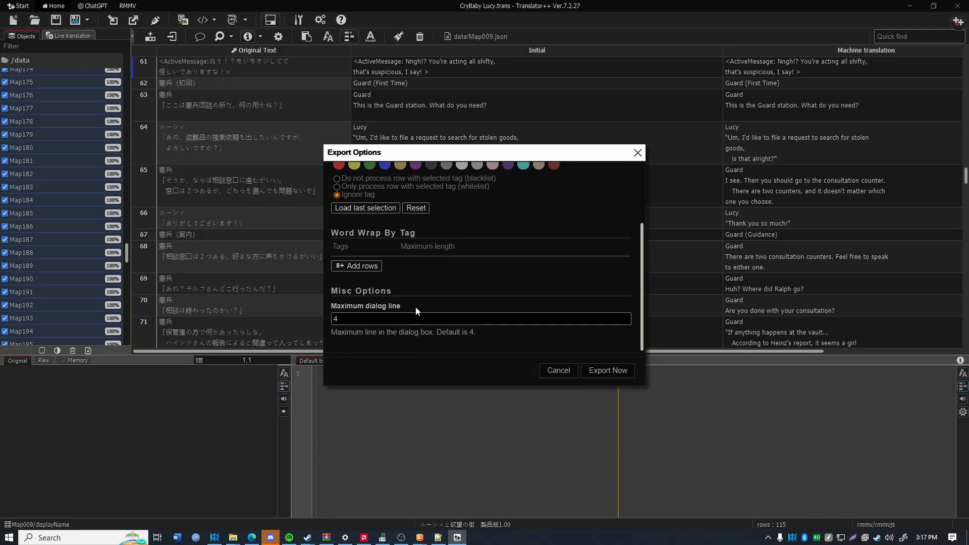
click(572, 372)
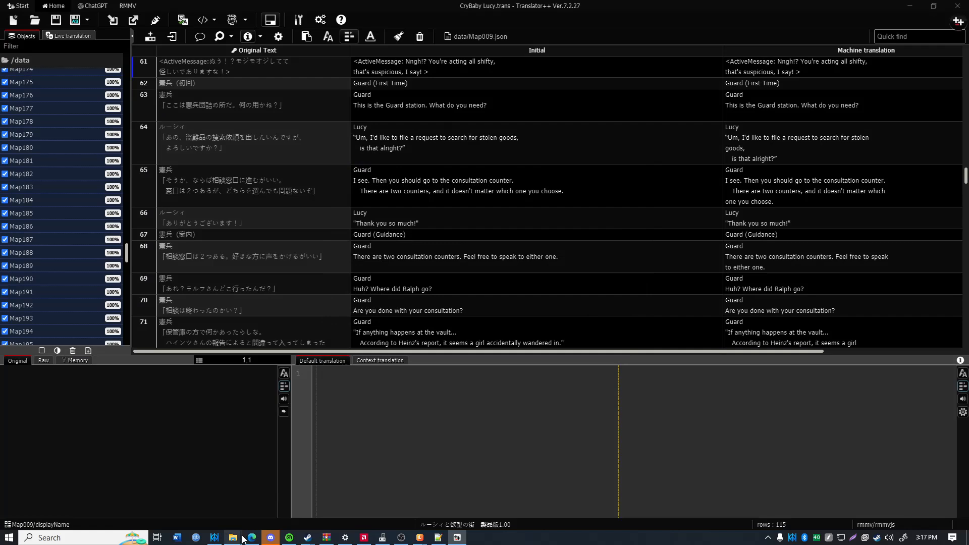
- Switch to File Explorer and open the Set1 folder inside EXPORTED TRANSLATED FILE\Crybaby Lucy
click(402, 538)
click(402, 538)
mouse_move(232, 536)
mouse_move(290, 496)
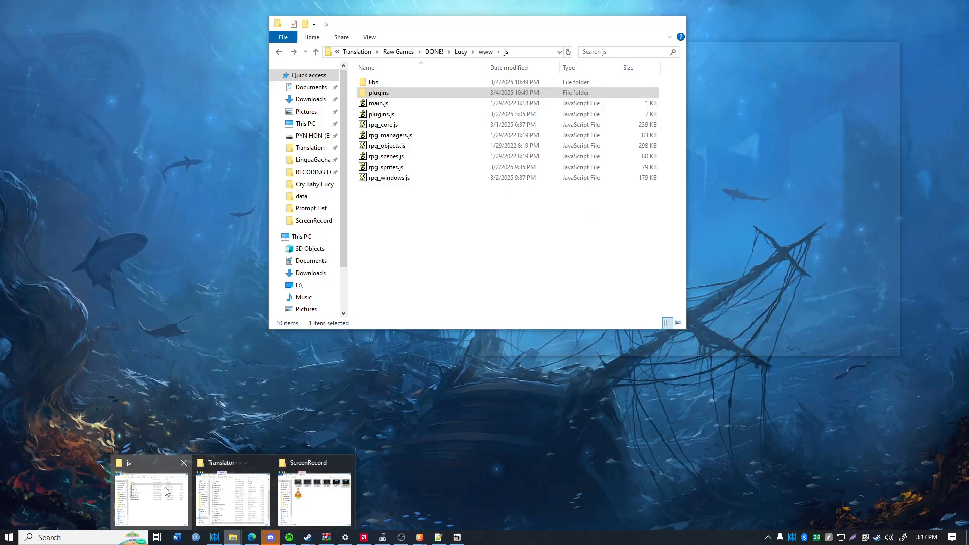
click(165, 489)
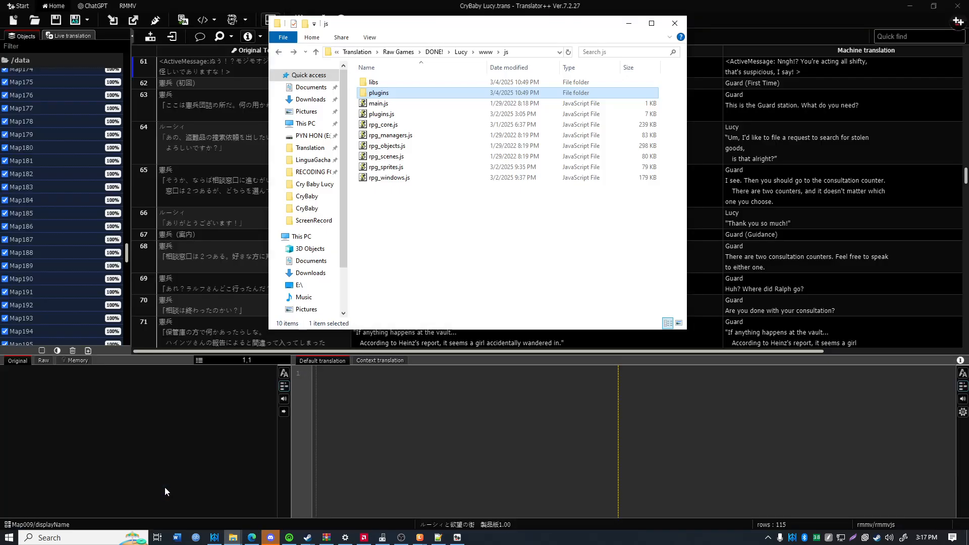
mouse_move(232, 537)
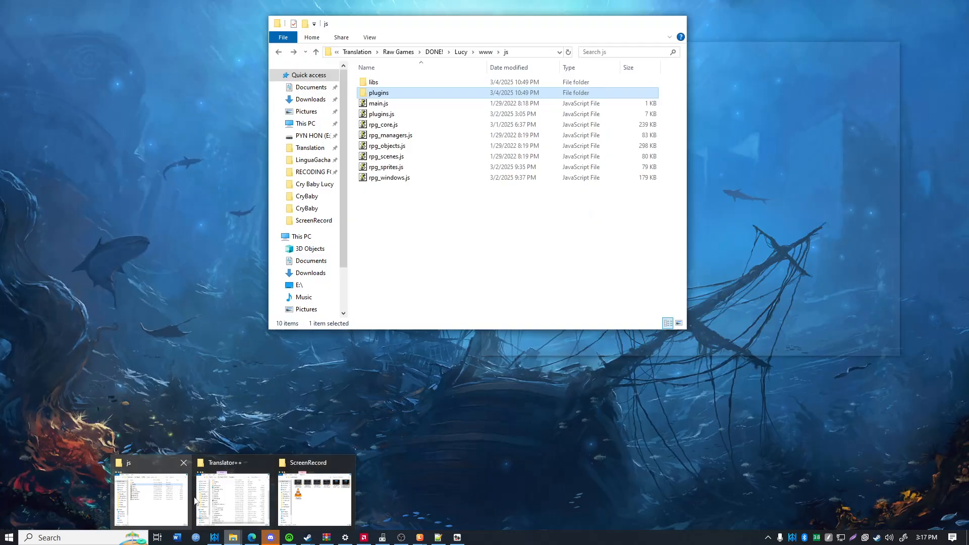
mouse_move(207, 502)
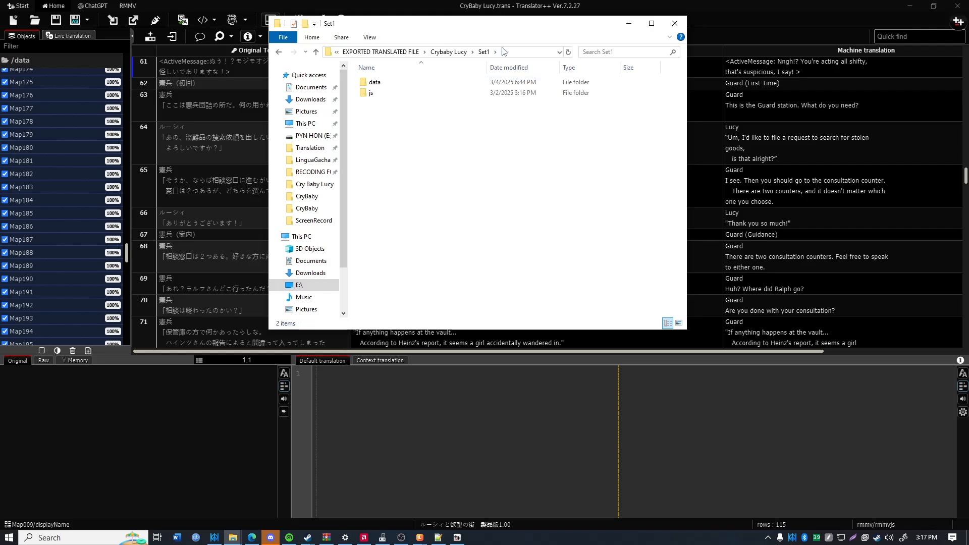
drag(505, 25, 586, 69)
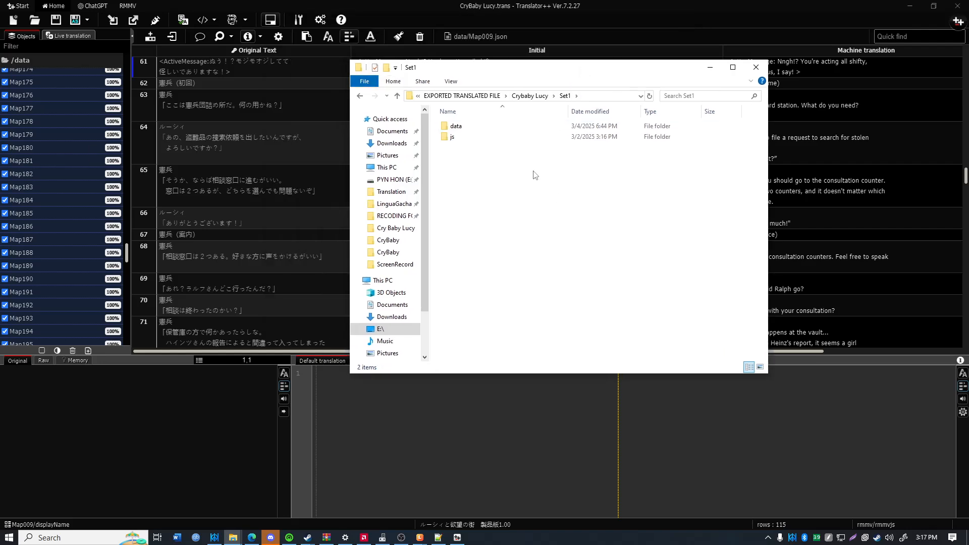
- Look through the exported JSON files in Set1's data folder and return to Set1
double_click(477, 127)
scroll(487, 139, down, 5)
scroll(487, 138, down, 20)
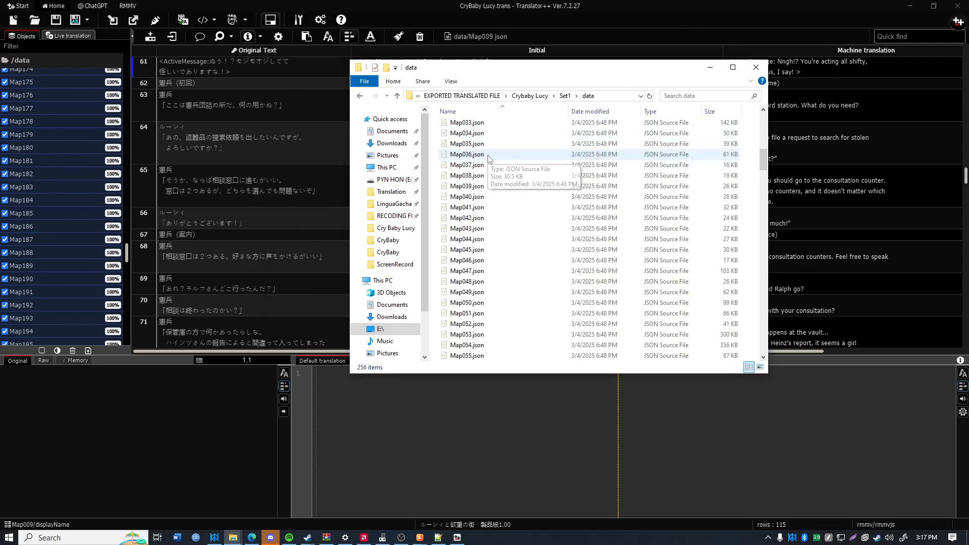
scroll(515, 258, down, 14)
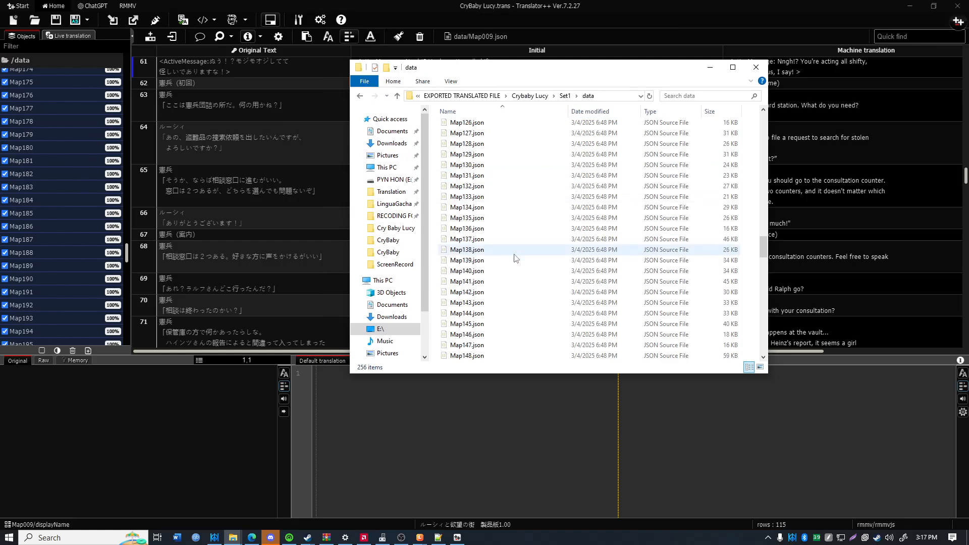
scroll(761, 274, up, 20)
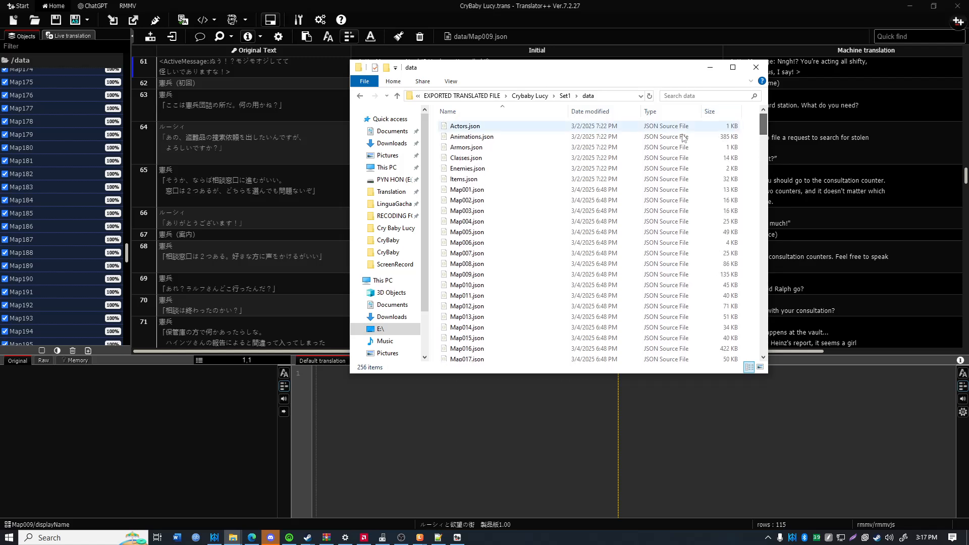
click(546, 191)
key(ctrl+a)
key(BackSpace)
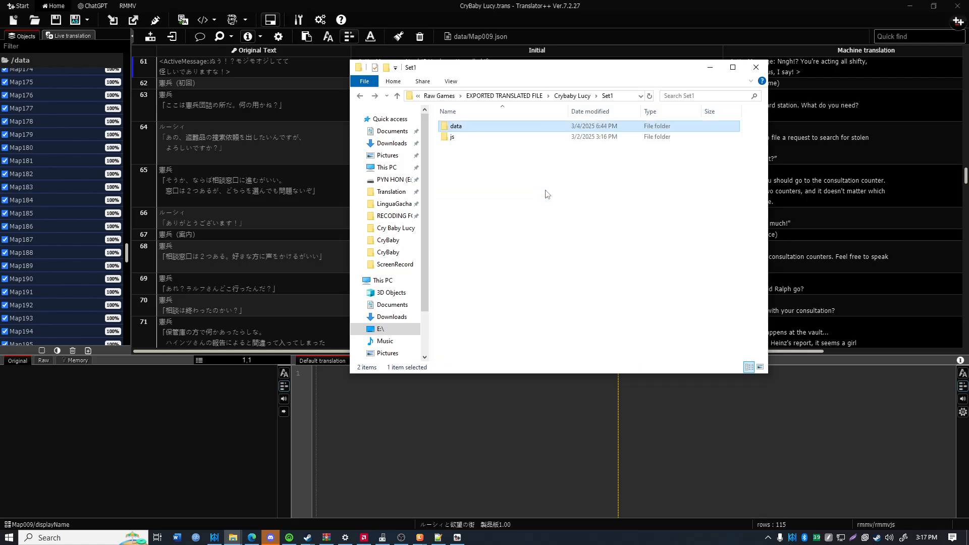
- Check Set1's js folder and its plugins subfolder, and go back up to the Raw Games folder
double_click(478, 139)
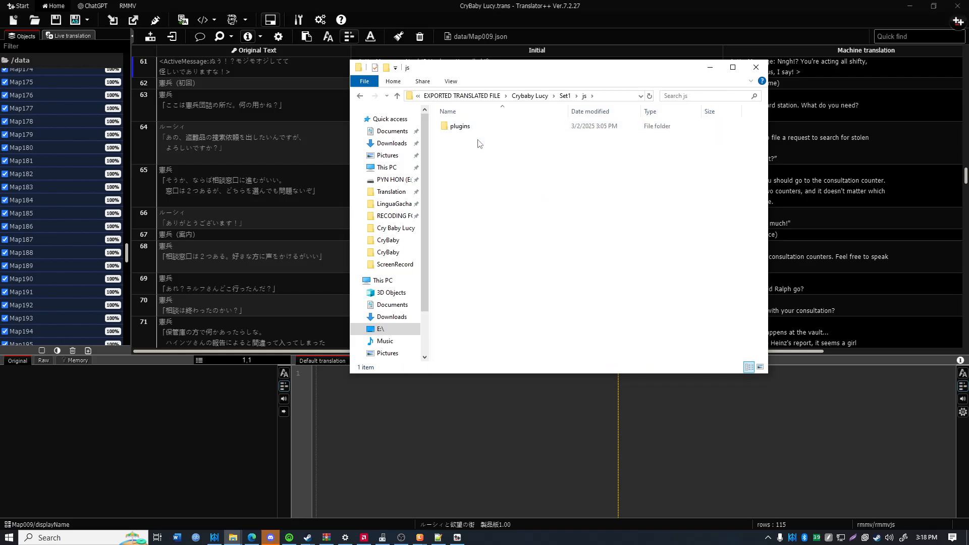
double_click(475, 128)
key(BackSpace)
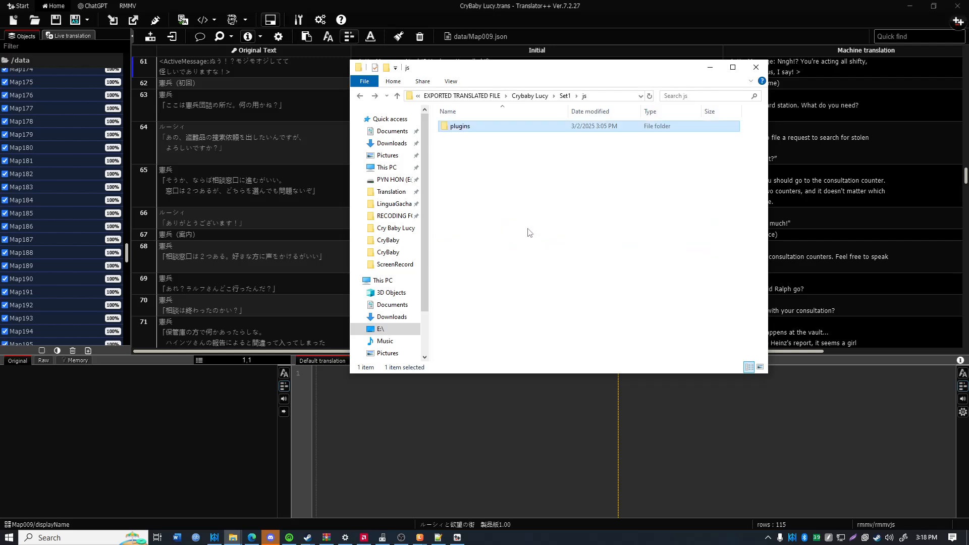
key(BackSpace)
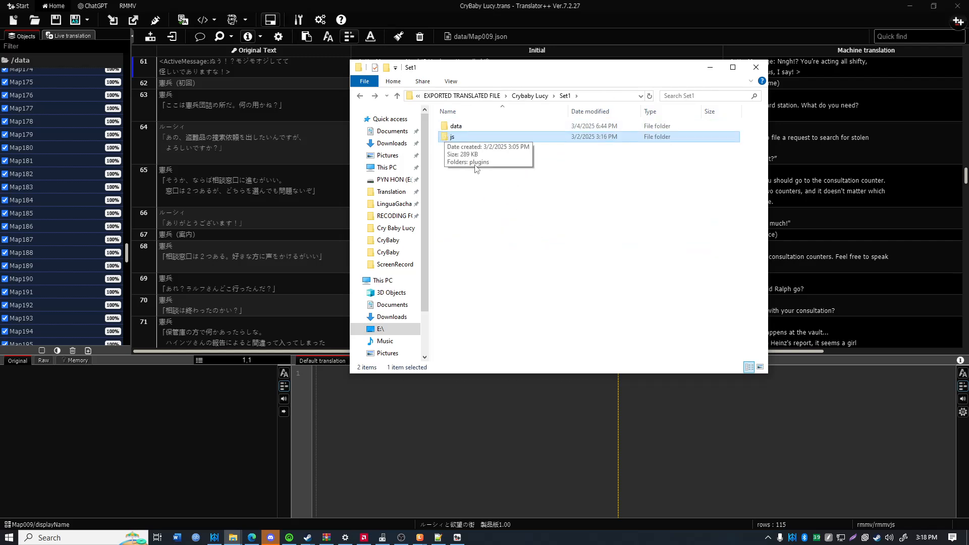
key(BackSpace)
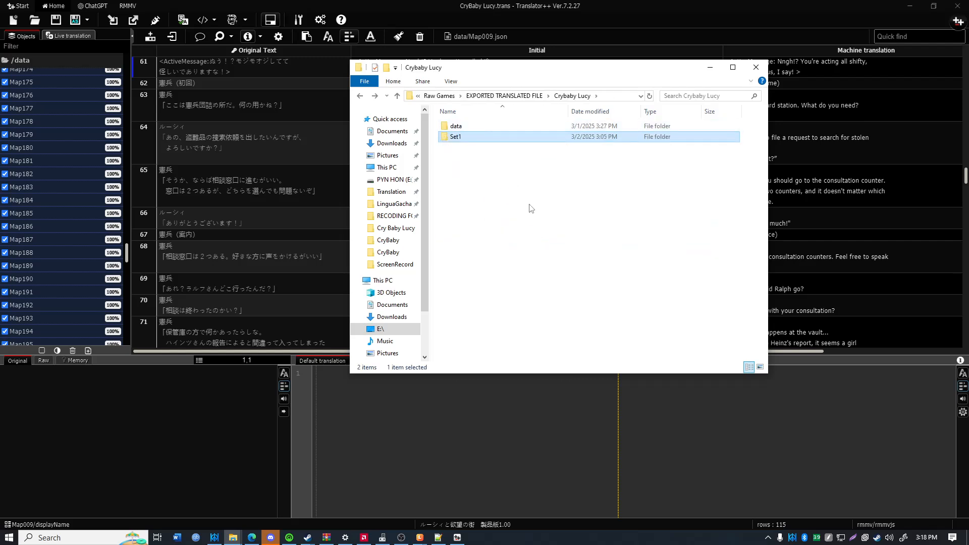
key(BackSpace)
key(BackSpace)
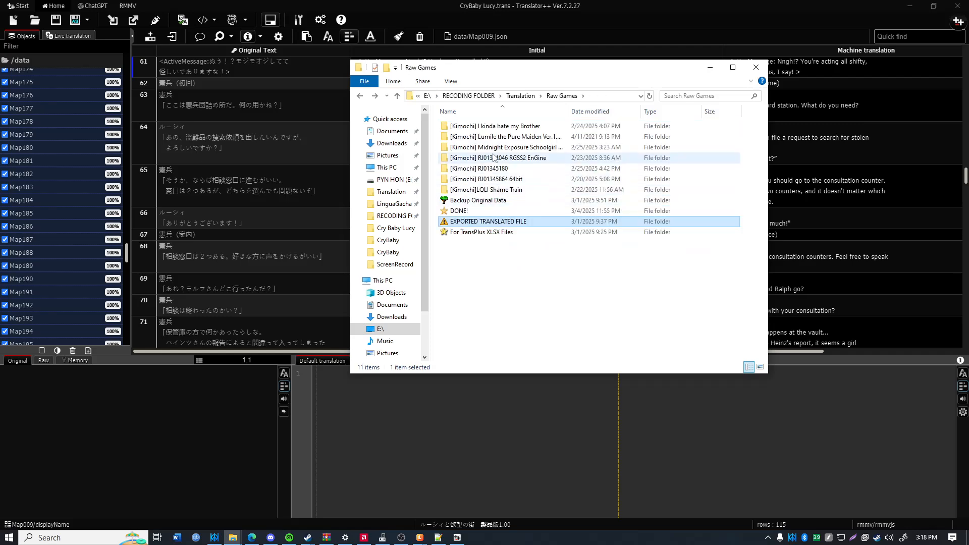
- Delete all the XLSX files from the game's DONE!\Lucy\www\data folder
double_click(494, 211)
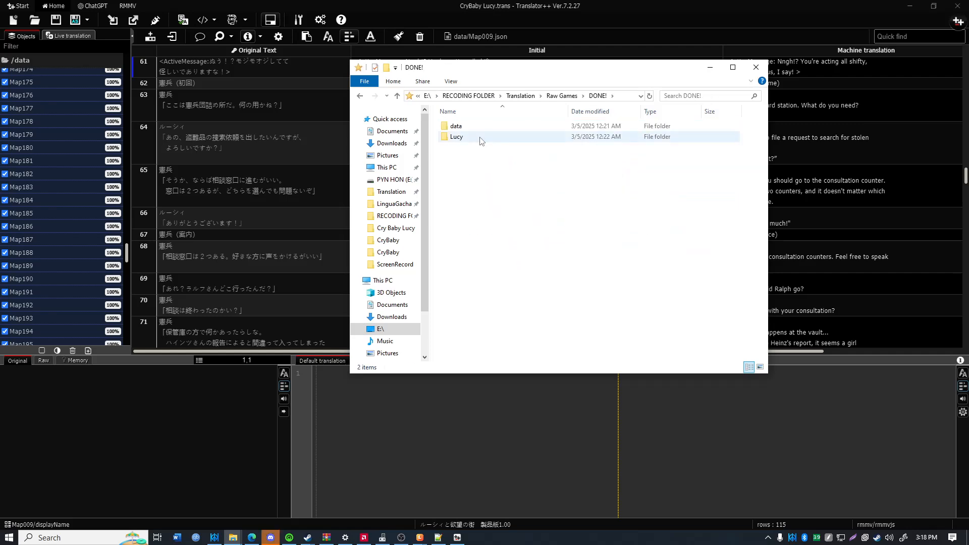
double_click(480, 141)
double_click(478, 146)
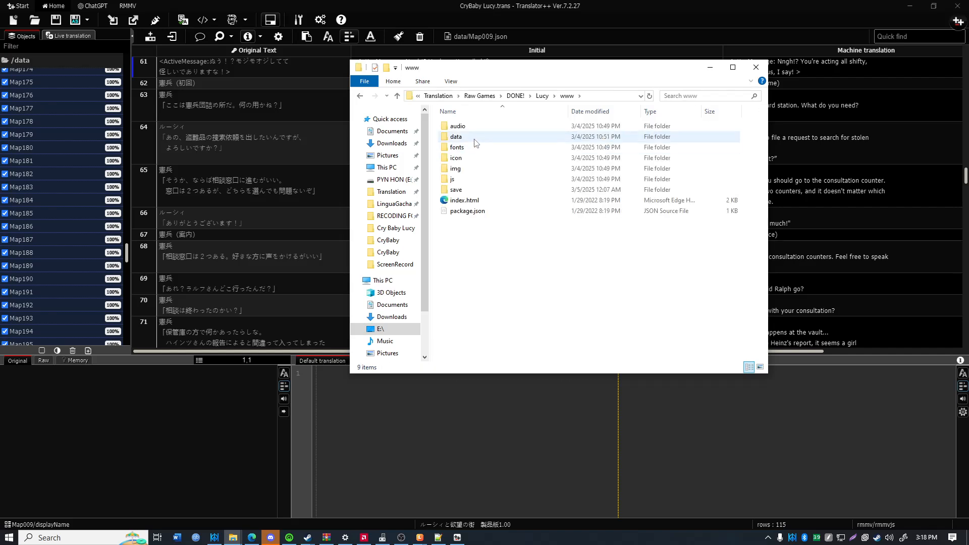
click(475, 141)
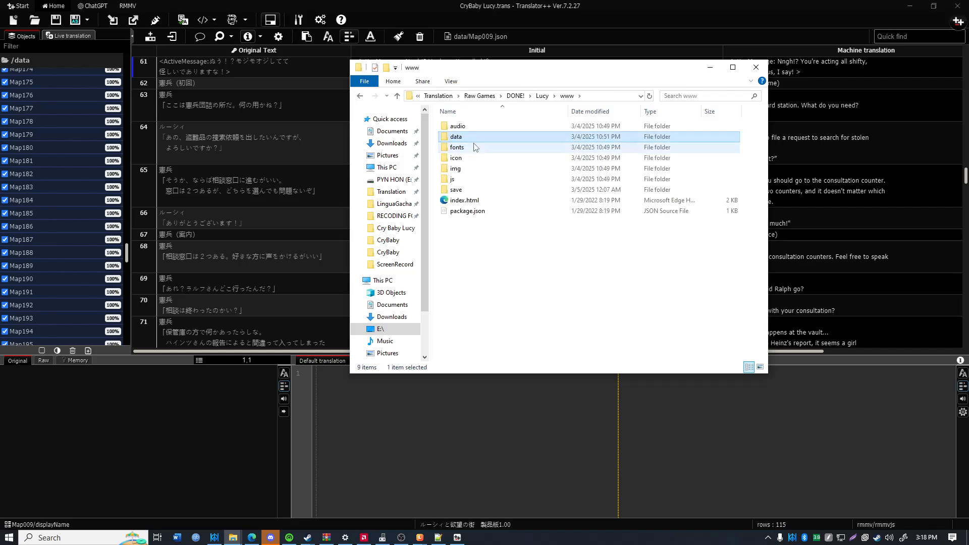
double_click(473, 144)
key(alt+Left)
double_click(483, 139)
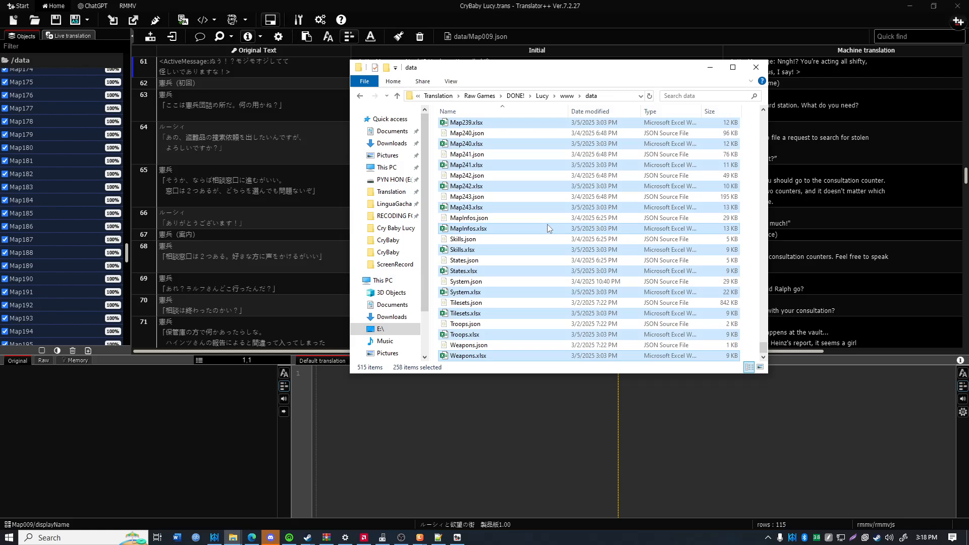
key(Delete)
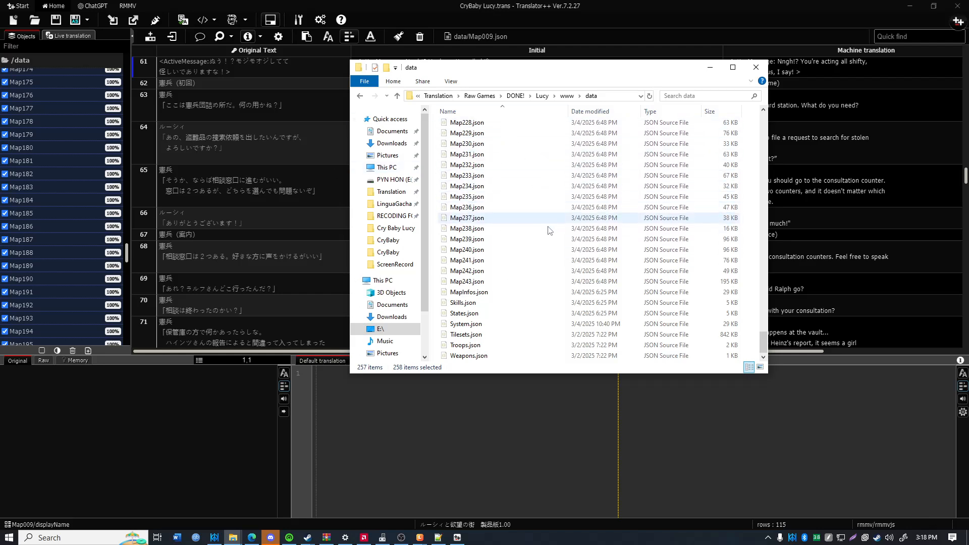
- Run Game.exe from the Lucy folder to check the translated title screen, and close the game
key(BackSpace)
key(BackSpace)
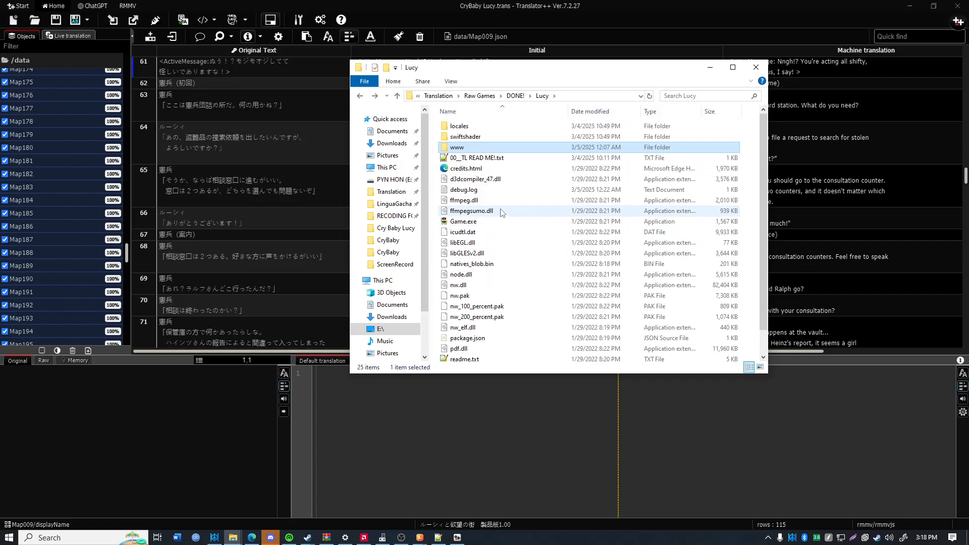
double_click(496, 222)
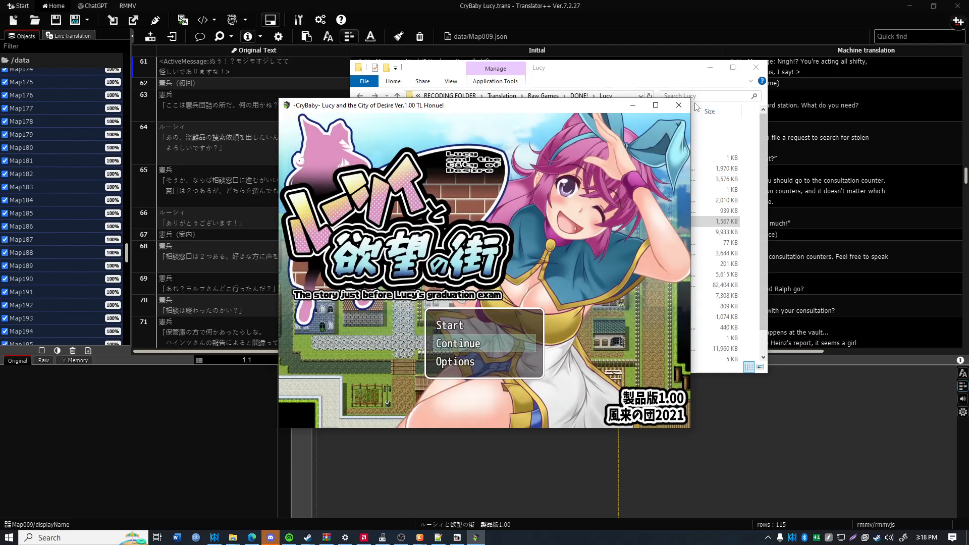
click(679, 105)
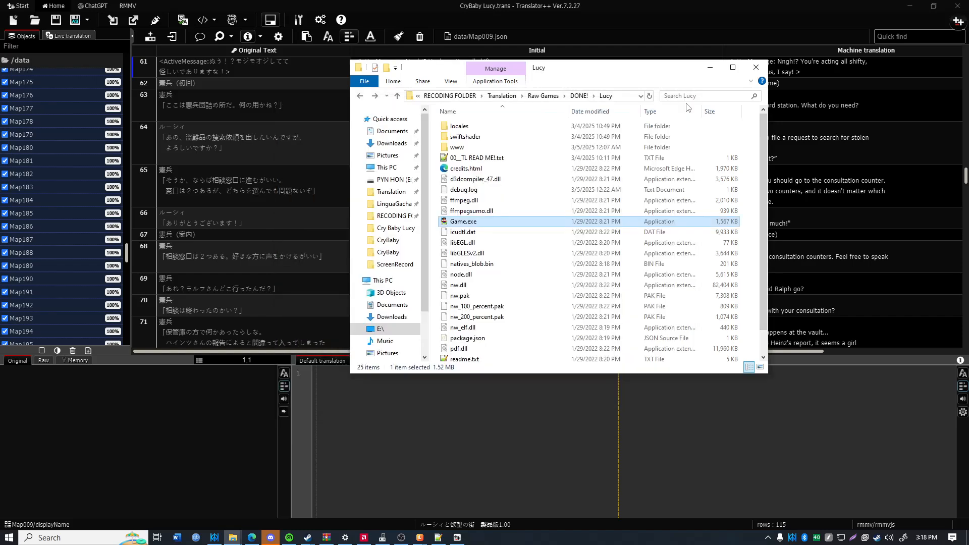